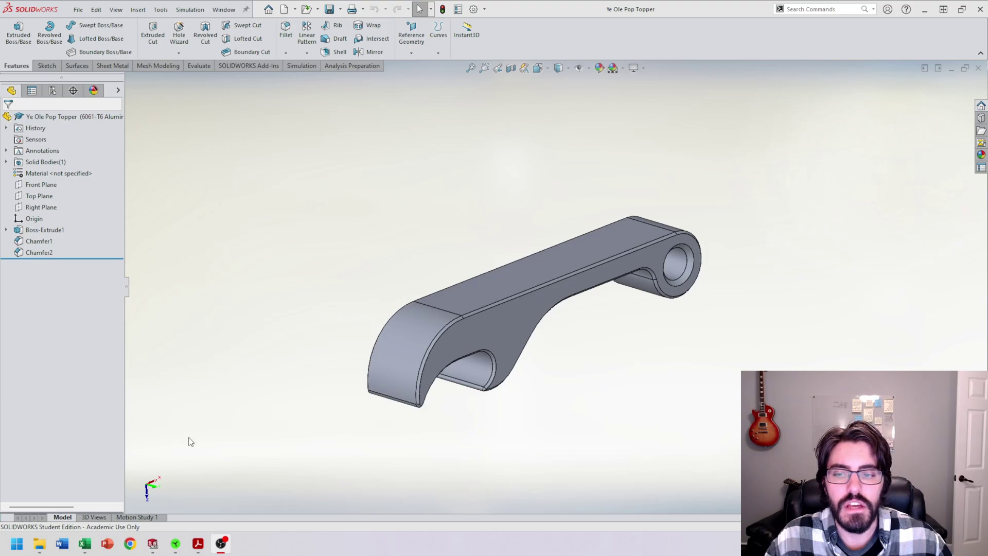
Step: Switch to Adobe Acrobat Reader and read through the Ye Ole Pop Topper Case Study PDF, from the CAD sketch task to the die-casting question
mouse_move(199, 543)
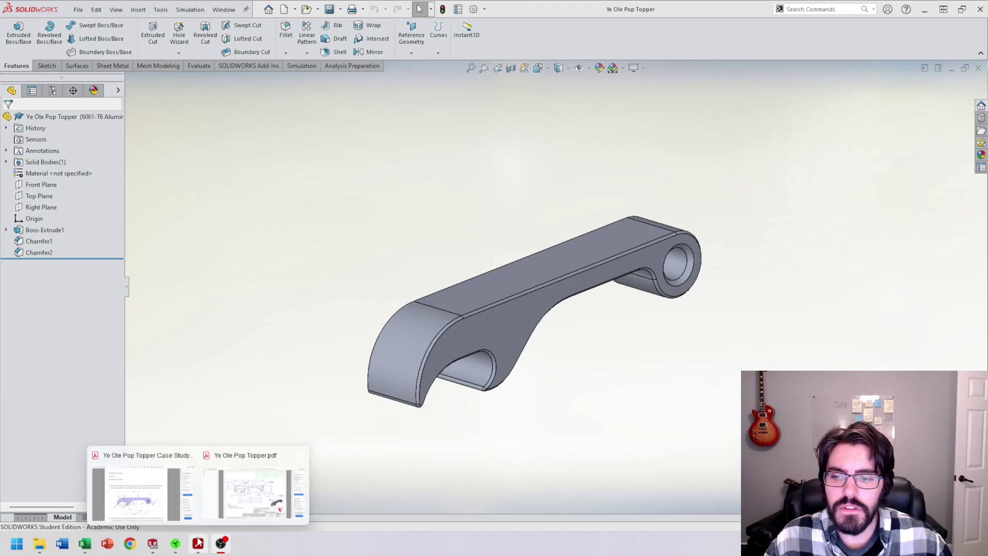
left_click(174, 512)
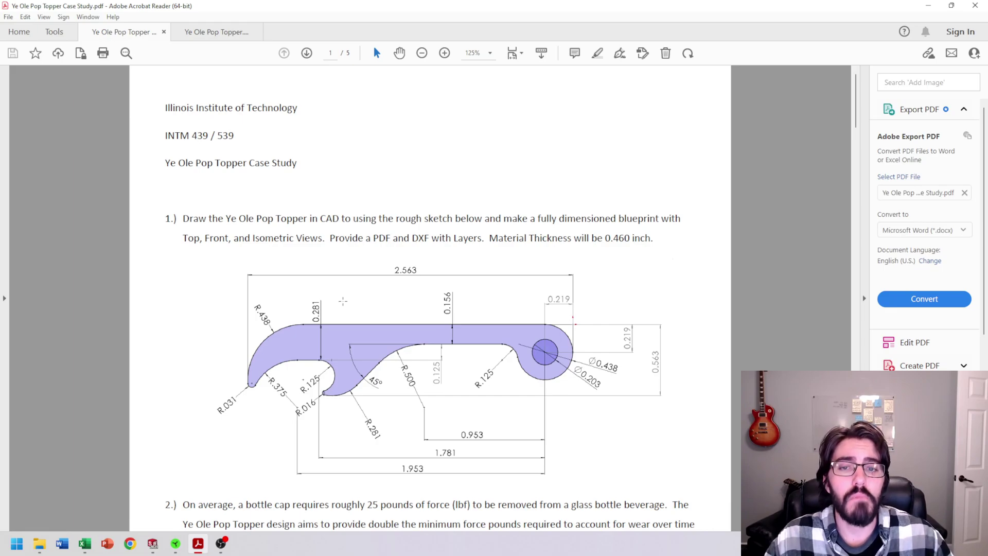
scroll(316, 256, "down", 15)
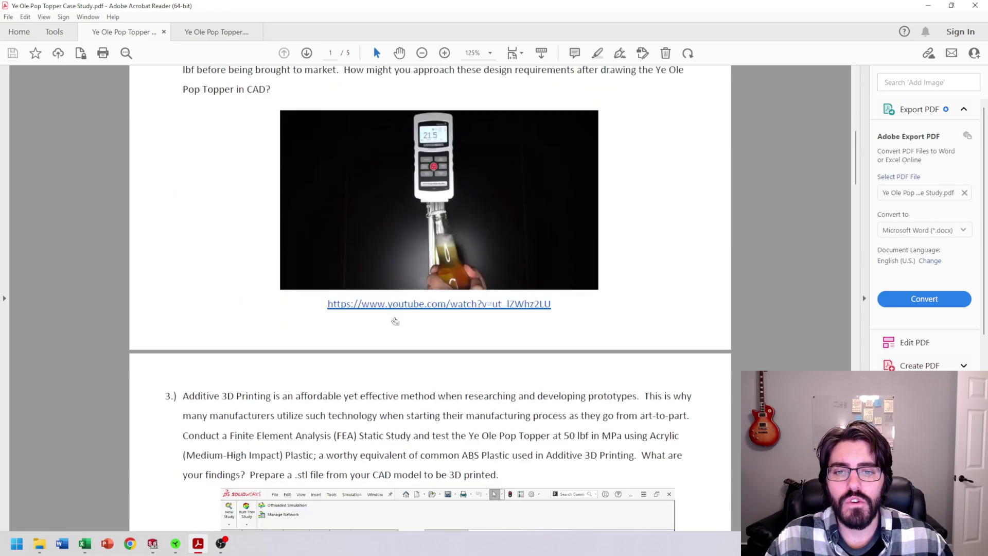
scroll(429, 293, "down", 4)
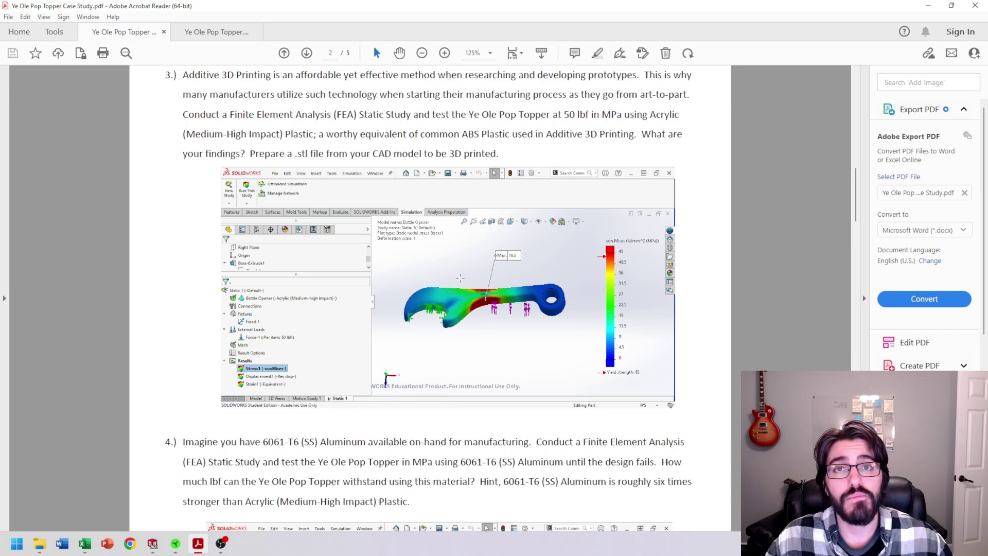
scroll(443, 293, "down", 2)
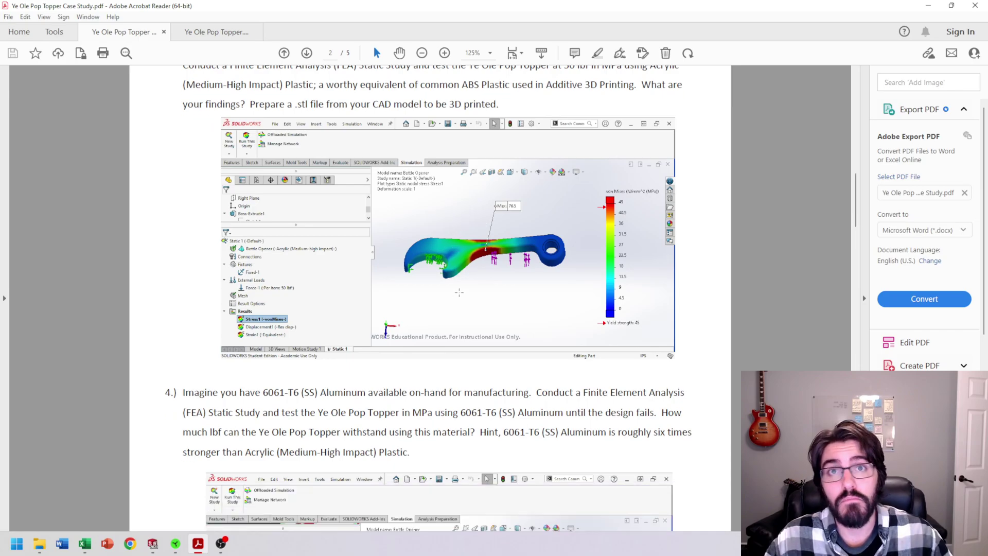
scroll(447, 281, "down", 1)
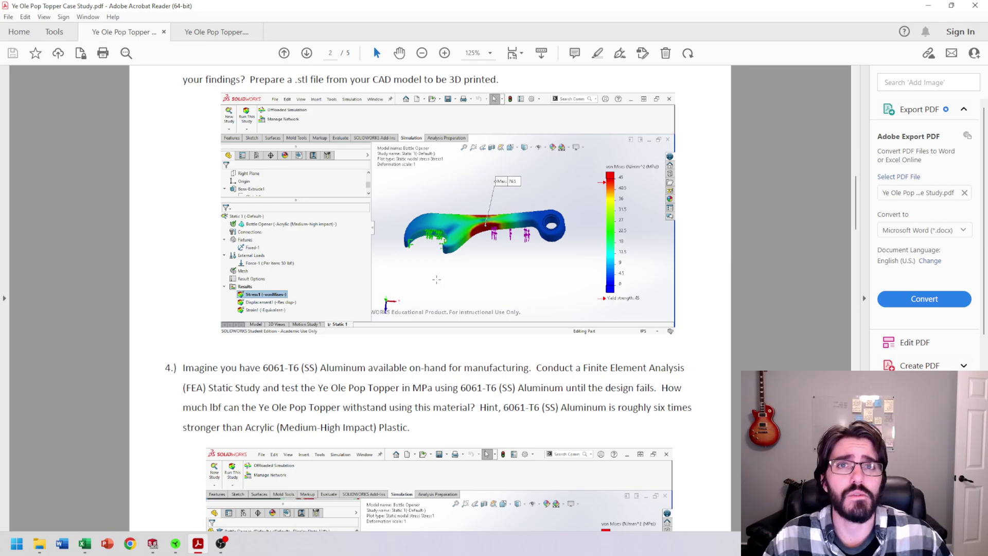
scroll(434, 273, "down", 20)
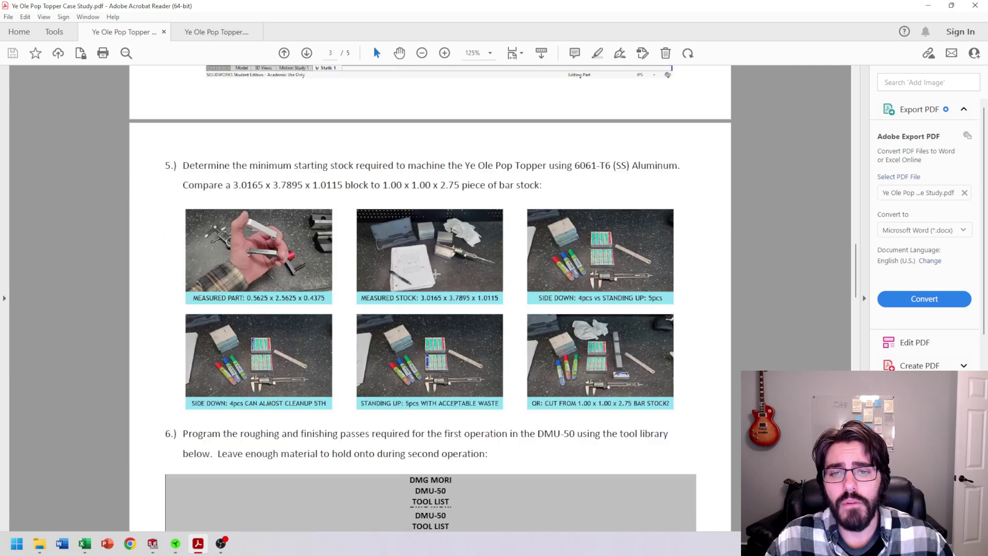
scroll(435, 273, "down", 20)
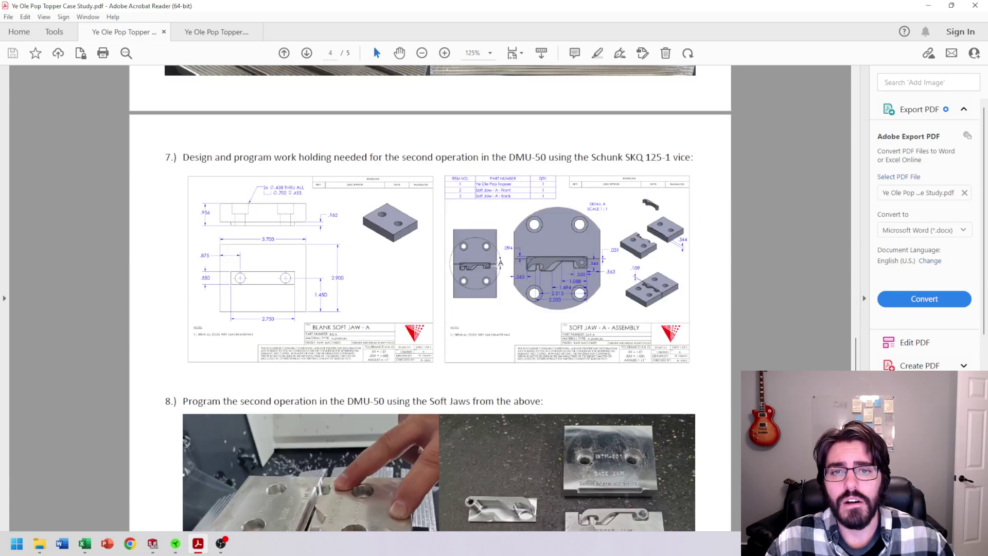
scroll(490, 264, "up", 1)
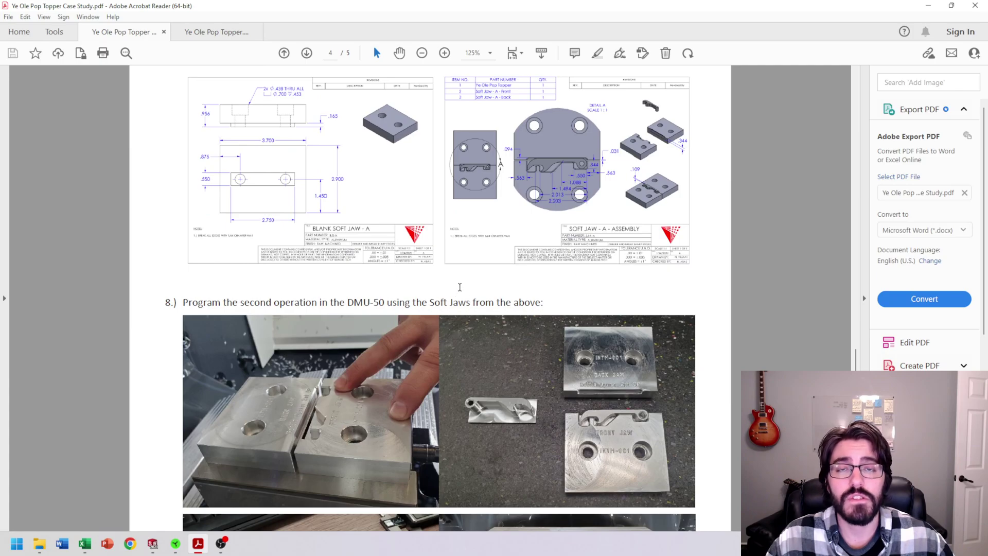
scroll(459, 286, "down", 20)
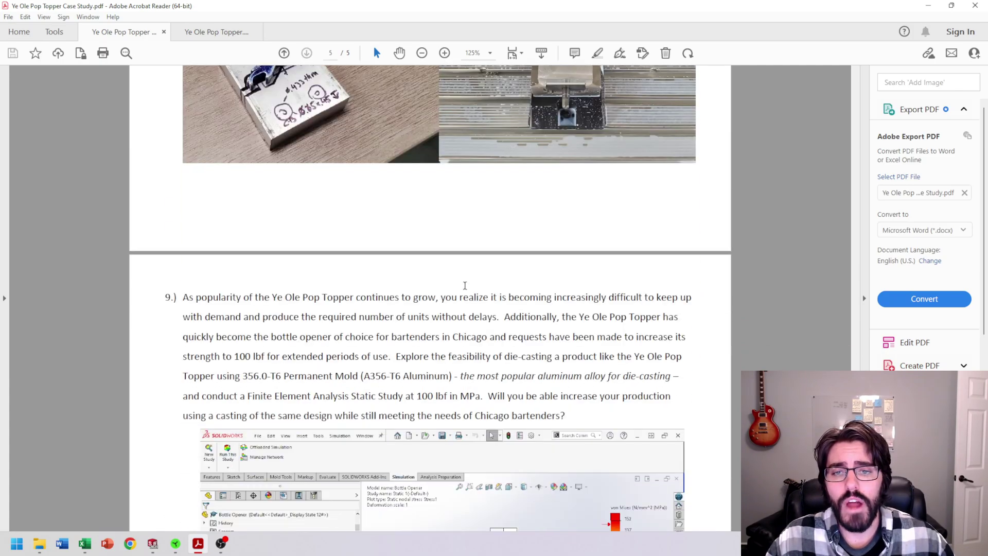
scroll(455, 265, "down", 2)
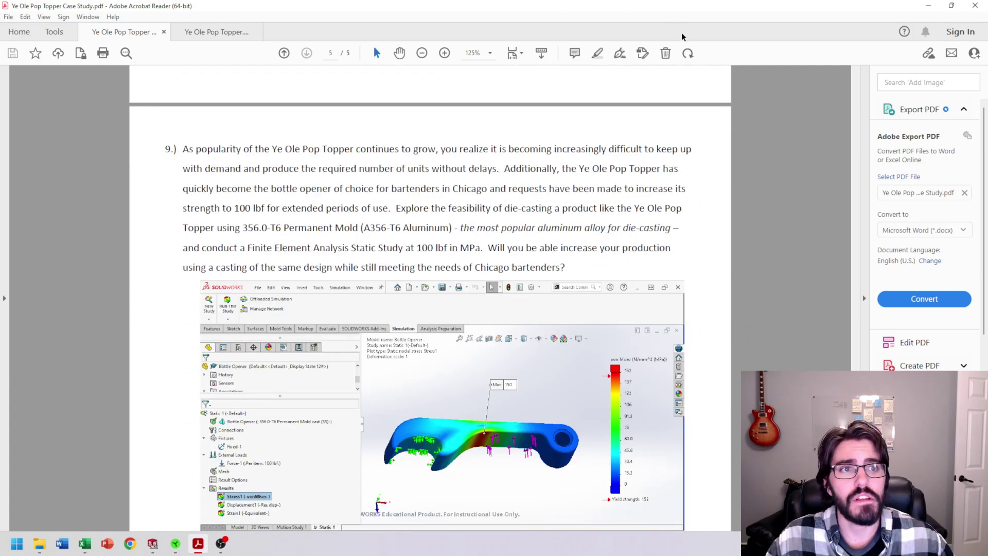
left_click(929, 10)
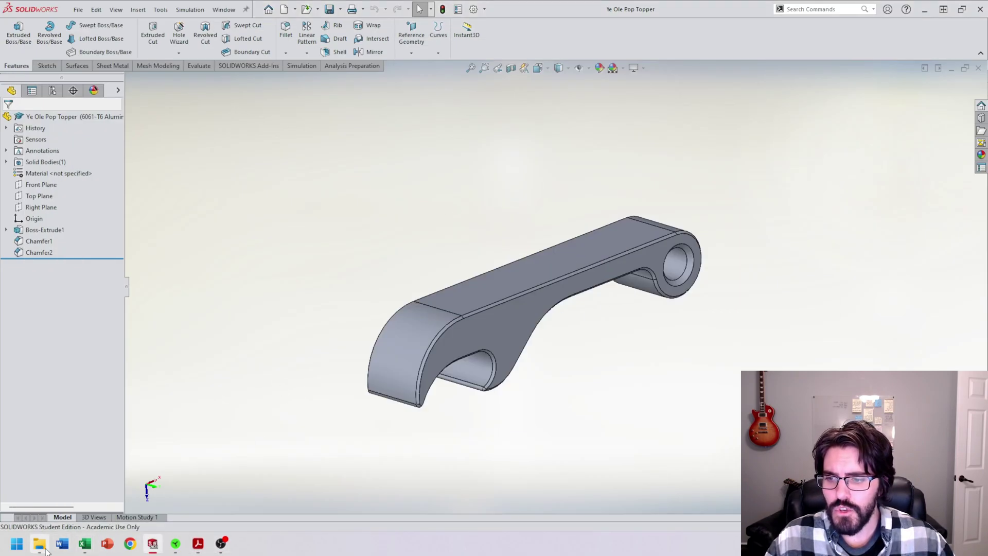
Step: Switch to the Ye Ole Pop Topper folder in File Explorer and open its PDF drawing for review
mouse_move(40, 545)
left_click(80, 507)
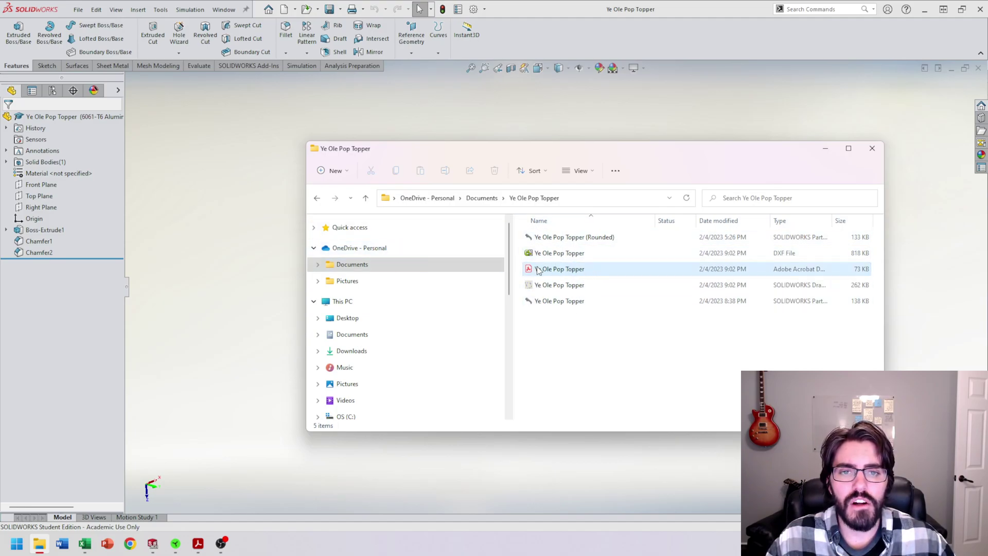
left_click(567, 271)
double_click(568, 272)
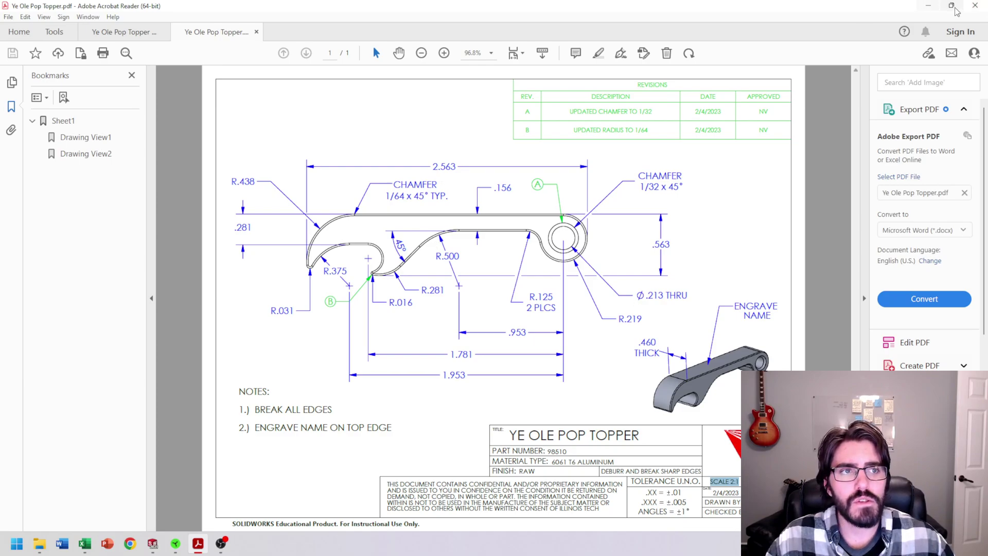
left_click(975, 6)
left_click(558, 291)
left_click(929, 6)
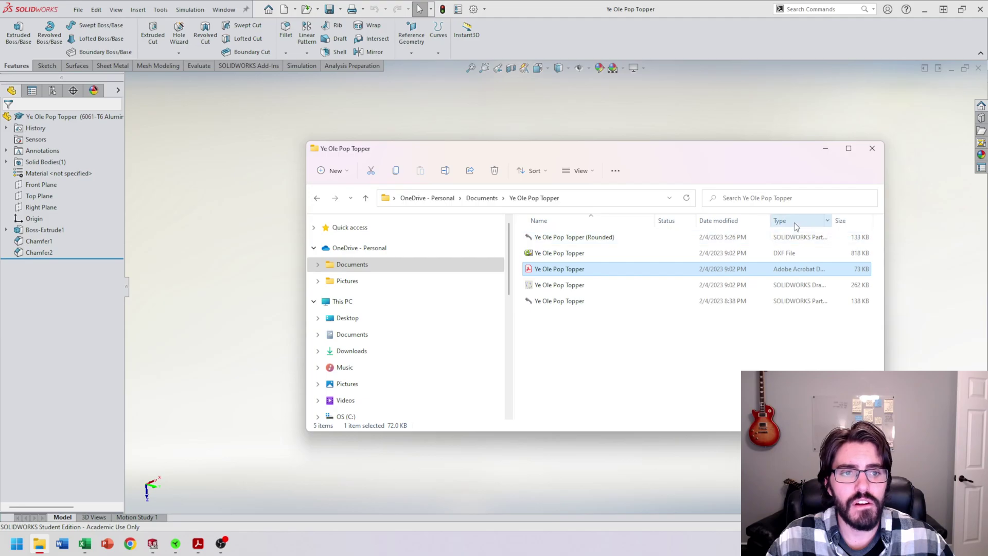
Step: Open the Ye Ole Pop Topper DXF file from the folder in eDrawings and inspect the dimensioned front view
double_click(573, 258)
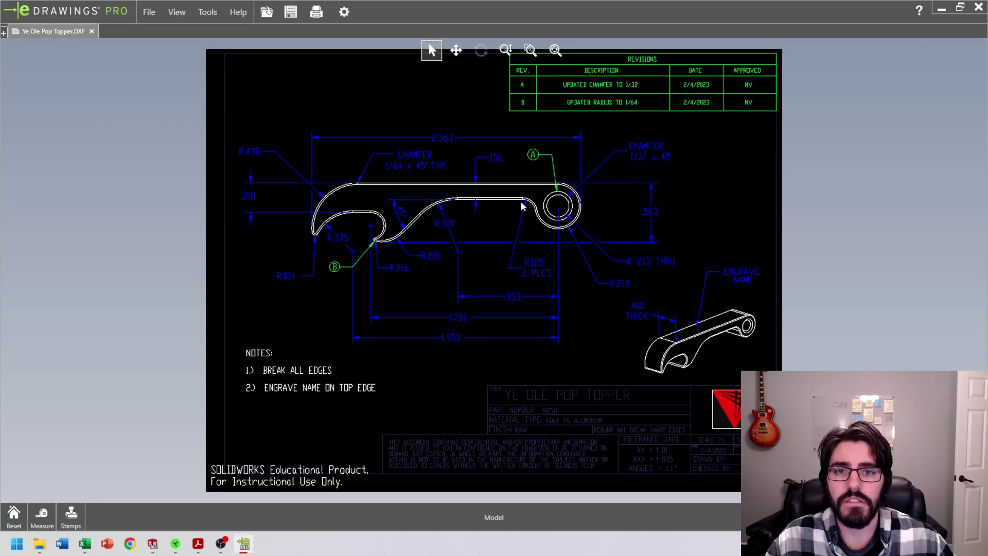
scroll(498, 284, "up", 3)
scroll(517, 242, "down", 4)
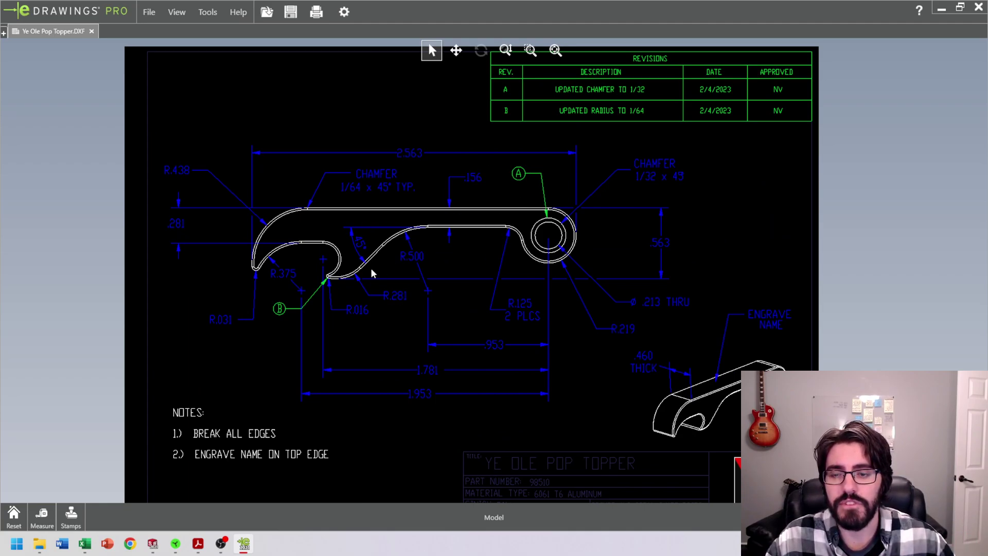
scroll(446, 256, "up", 2)
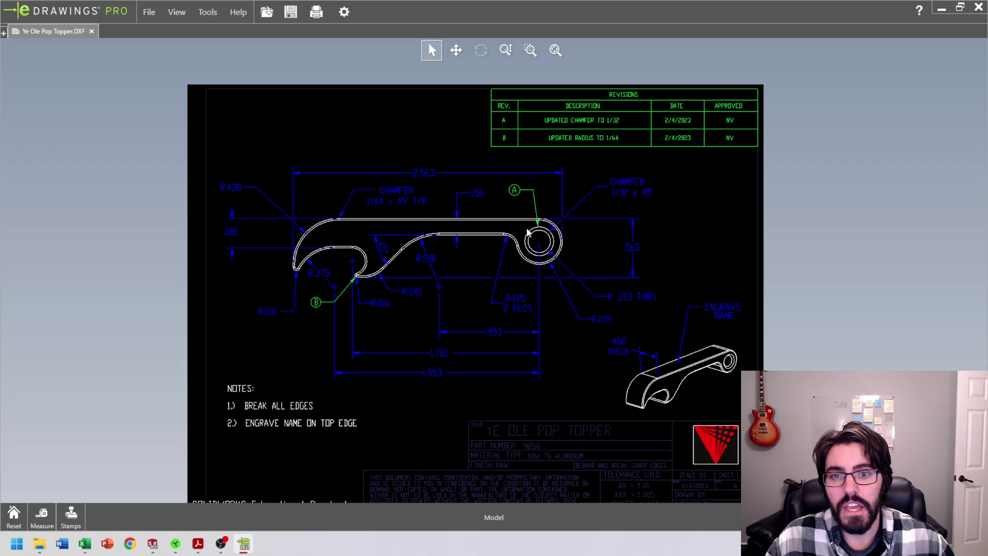
scroll(523, 236, "down", 2)
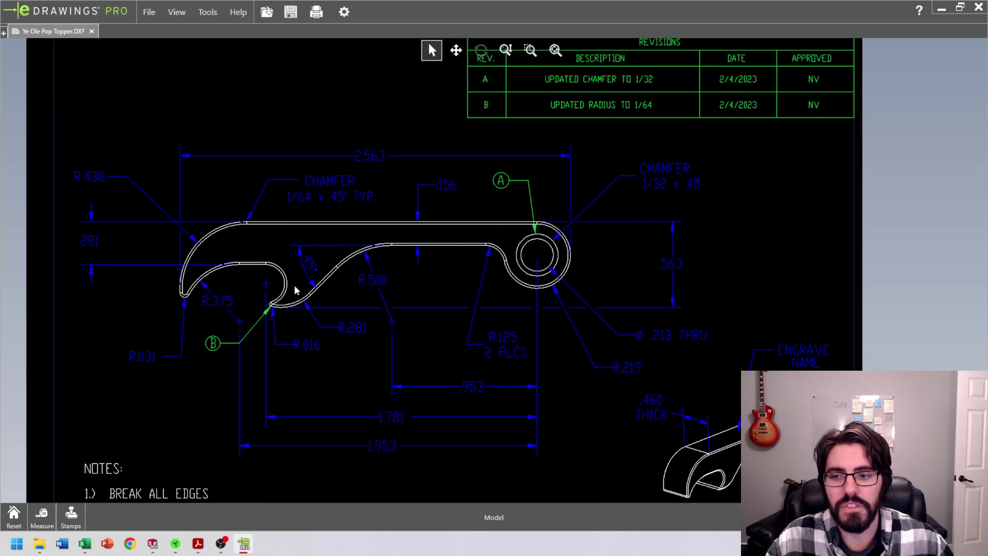
Step: Measure in inches from the lower edge corner where the arm meets the hole-end radius to the part's top edge
left_click(46, 520)
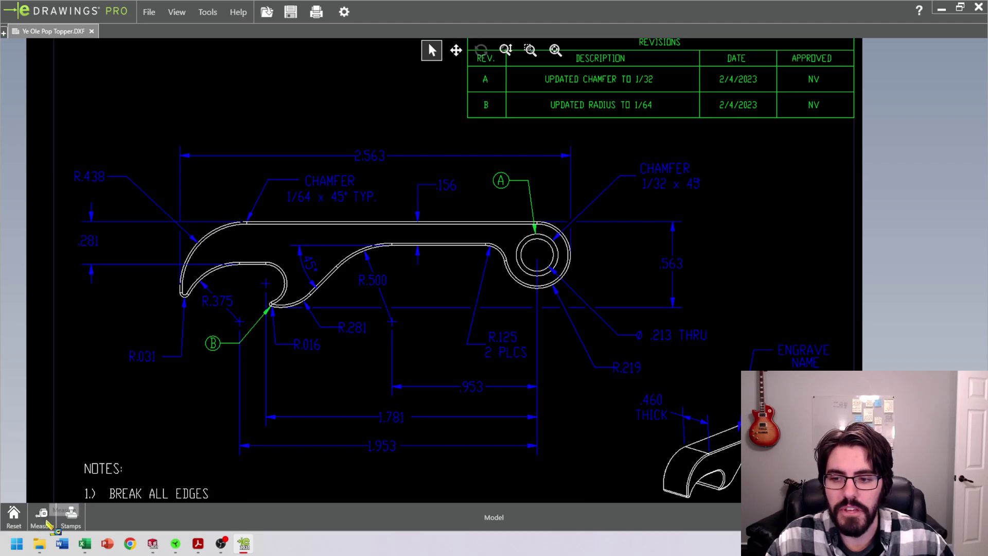
scroll(488, 240, "up", 3)
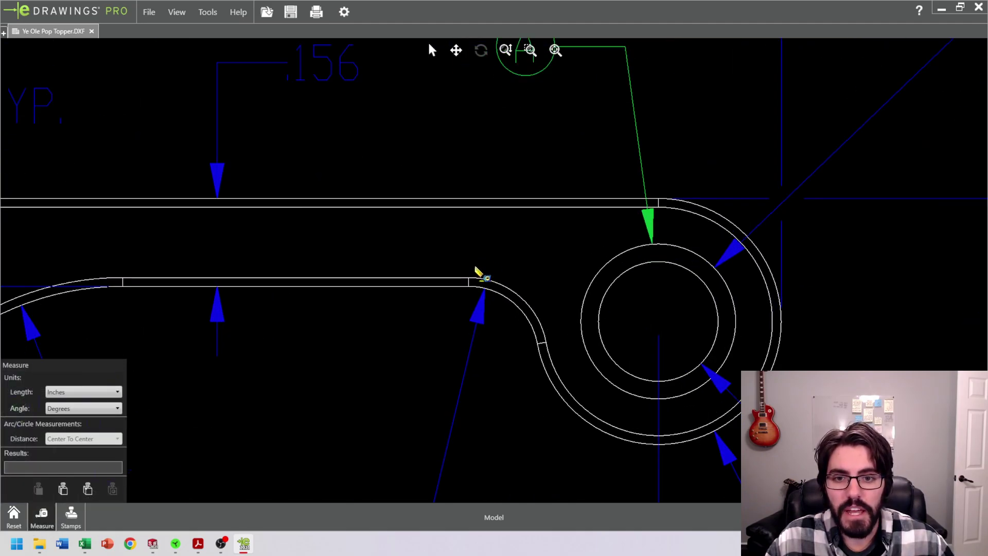
scroll(476, 265, "up", 2)
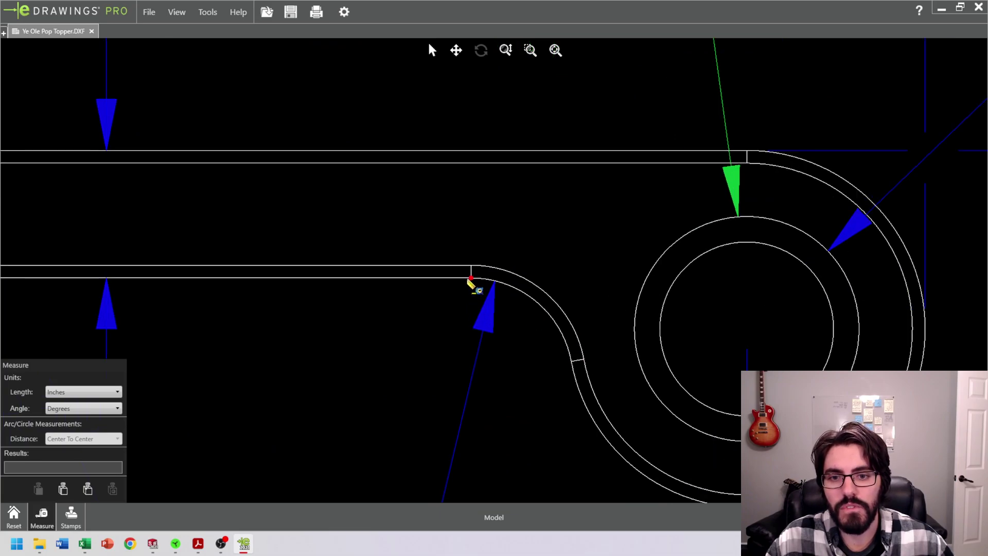
left_click(471, 278)
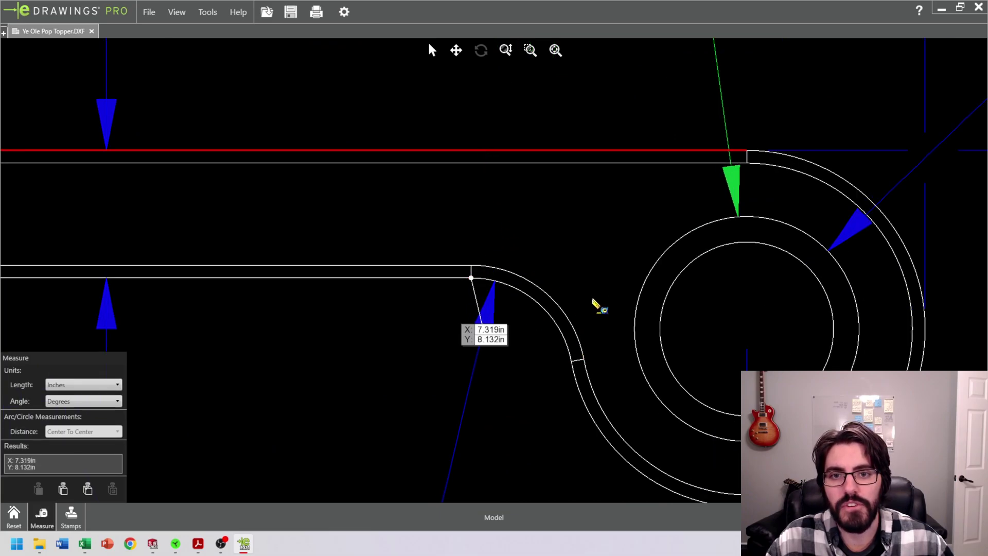
left_click(582, 307)
scroll(587, 223, "down", 1)
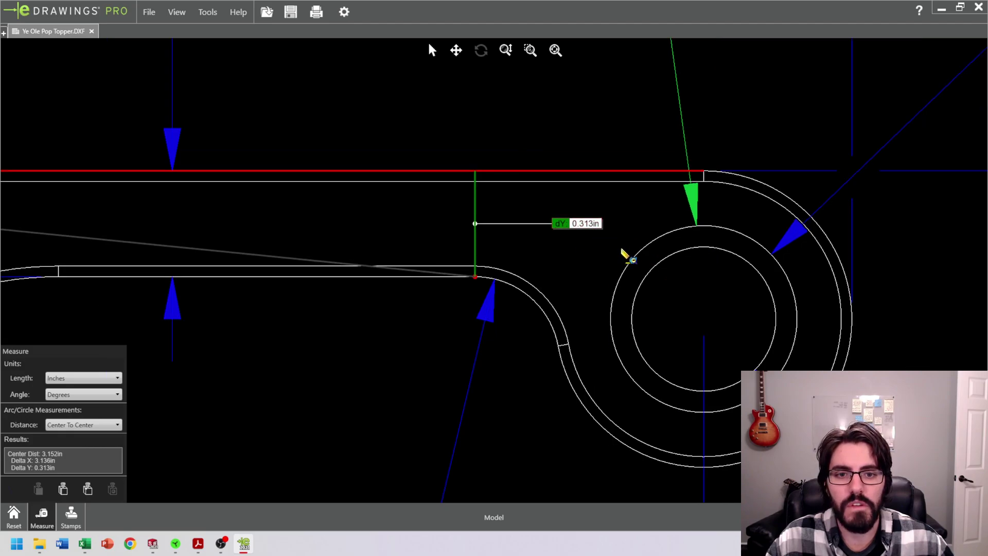
scroll(514, 232, "down", 3)
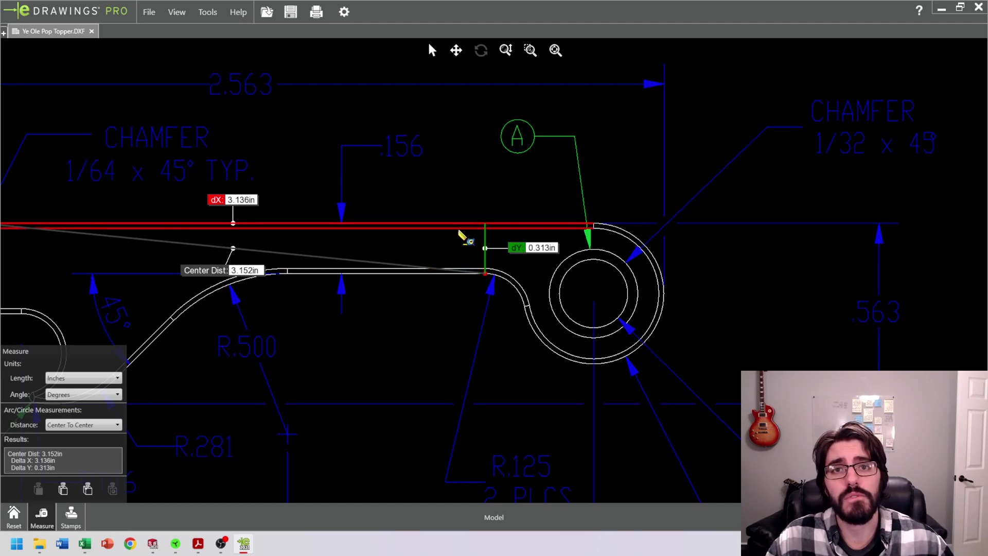
Step: Examine the drawing scale given in the DXF's title block
scroll(477, 293, "down", 3)
scroll(484, 297, "down", 3)
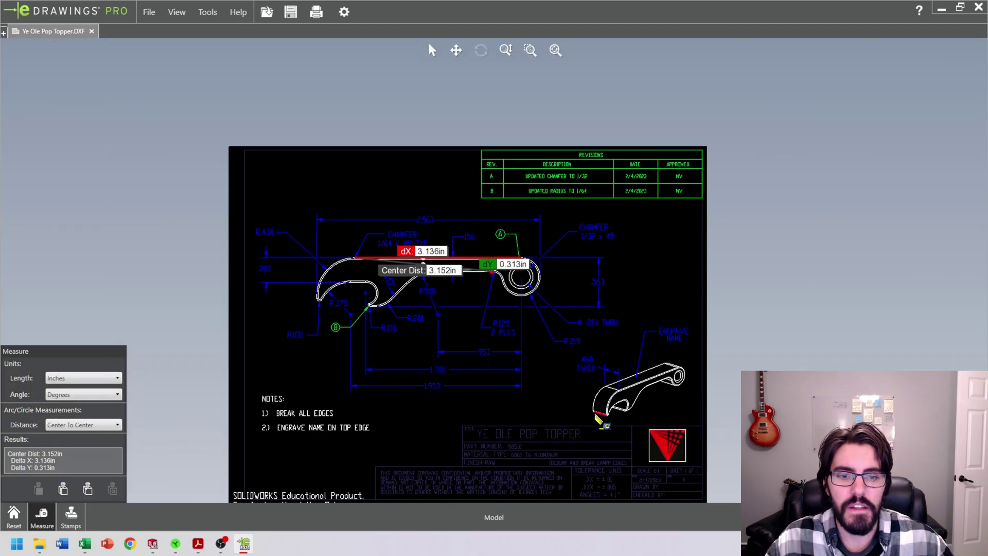
scroll(606, 456, "up", 10)
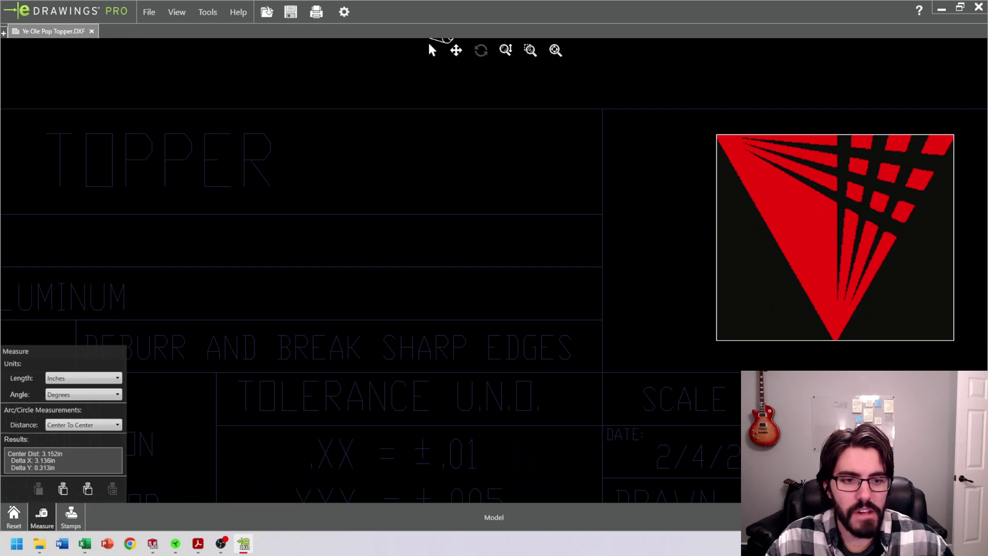
scroll(702, 363, "up", 5)
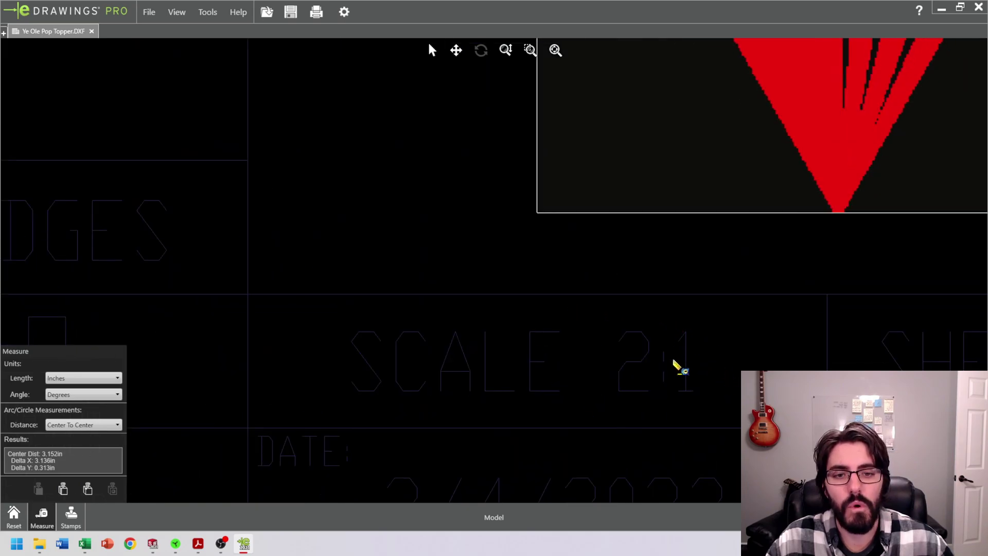
scroll(675, 359, "down", 5)
scroll(469, 226, "down", 2)
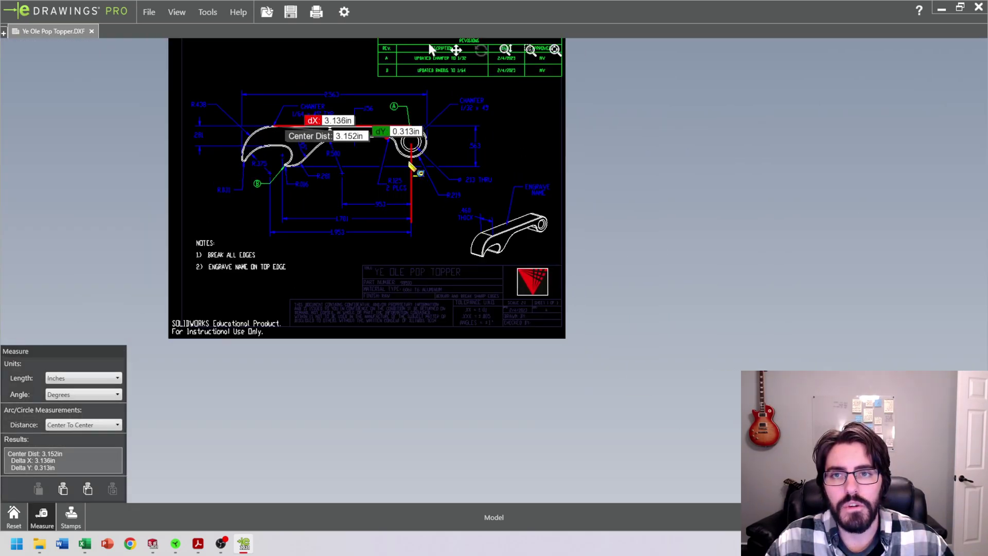
Step: Clear the measurement from the DXF drawing and review the dimensioned front view again
scroll(379, 169, "up", 5)
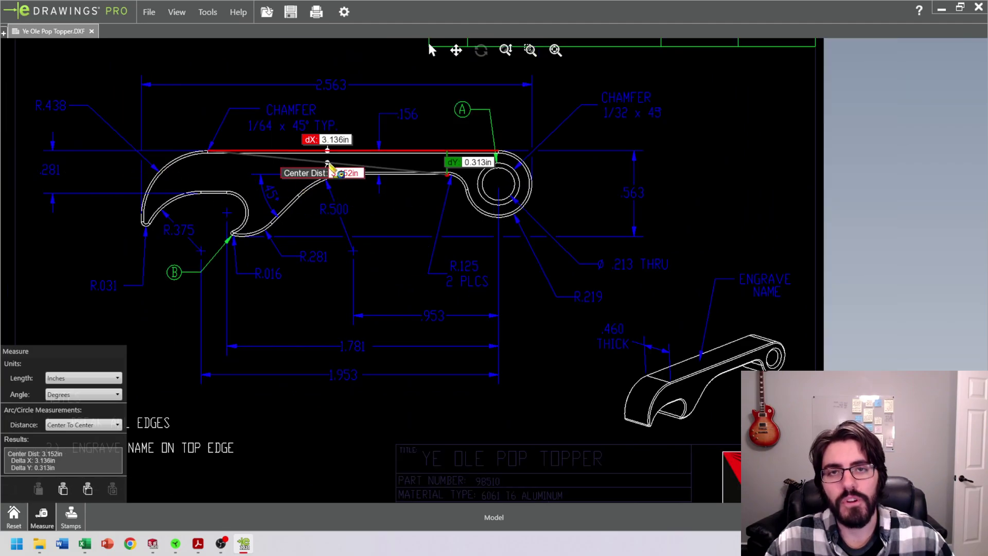
scroll(360, 257, "down", 2)
scroll(247, 217, "up", 2)
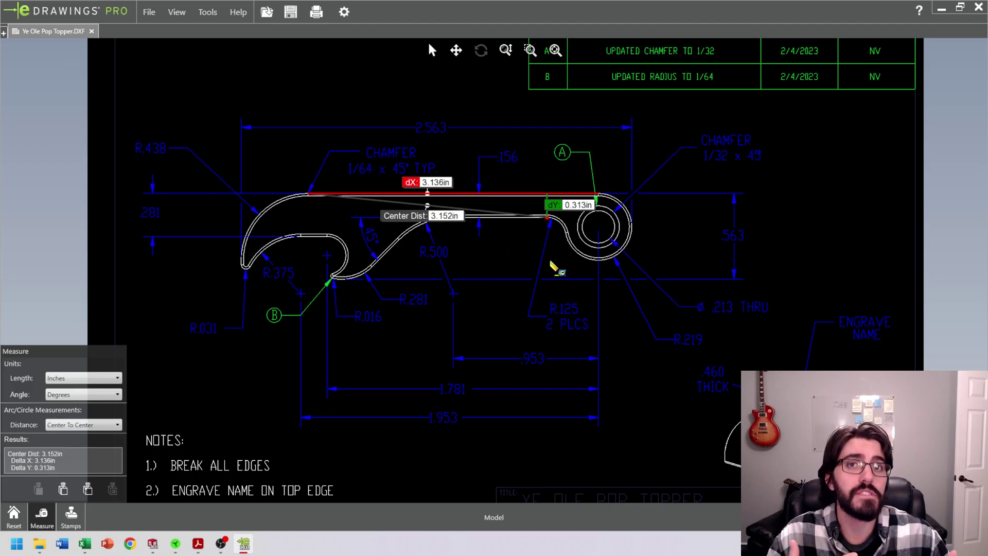
left_click(507, 250)
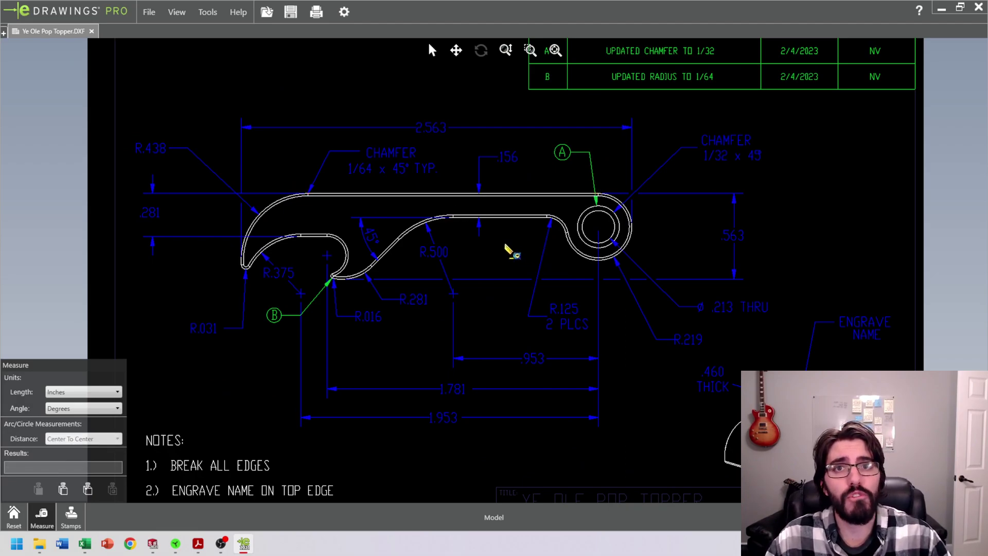
scroll(562, 278, "down", 3)
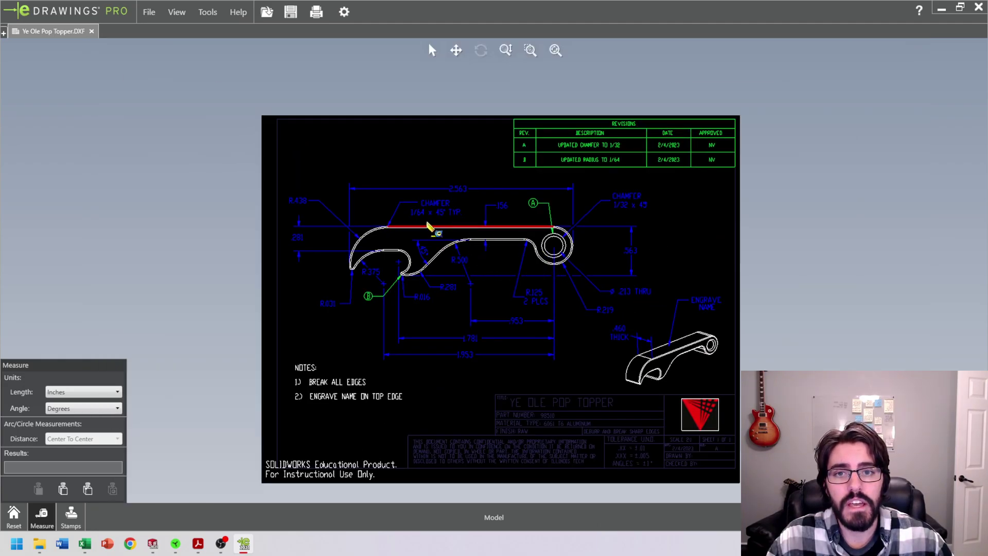
scroll(471, 206, "up", 2)
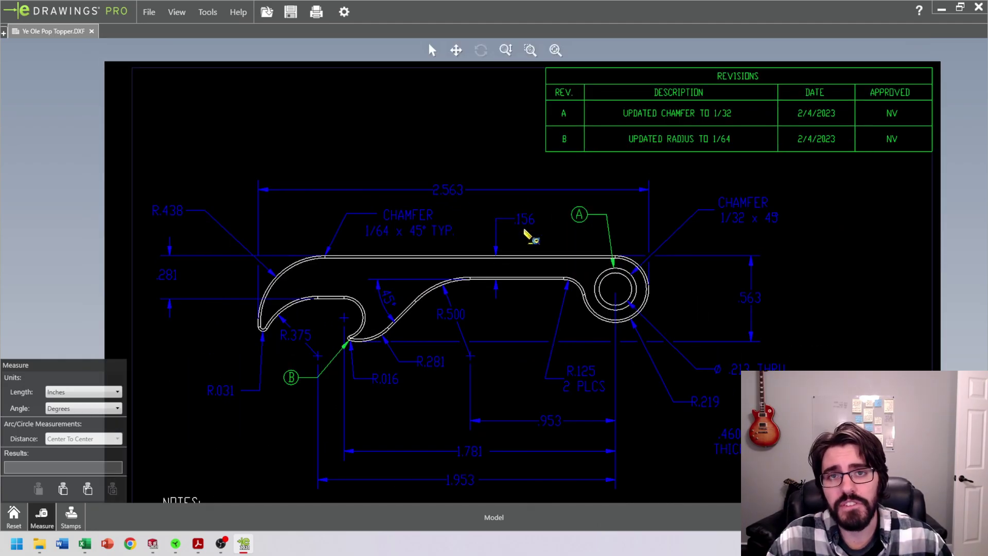
scroll(530, 257, "down", 1)
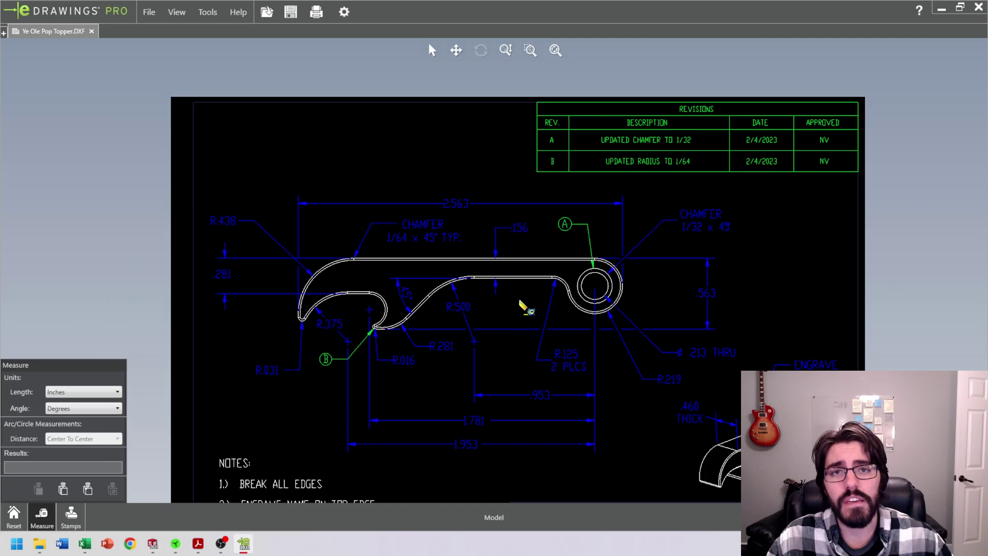
Step: Examine the DXF's dimensioned front view and the drawing scale in its title block
scroll(459, 332, "down", 2)
scroll(497, 354, "up", 2)
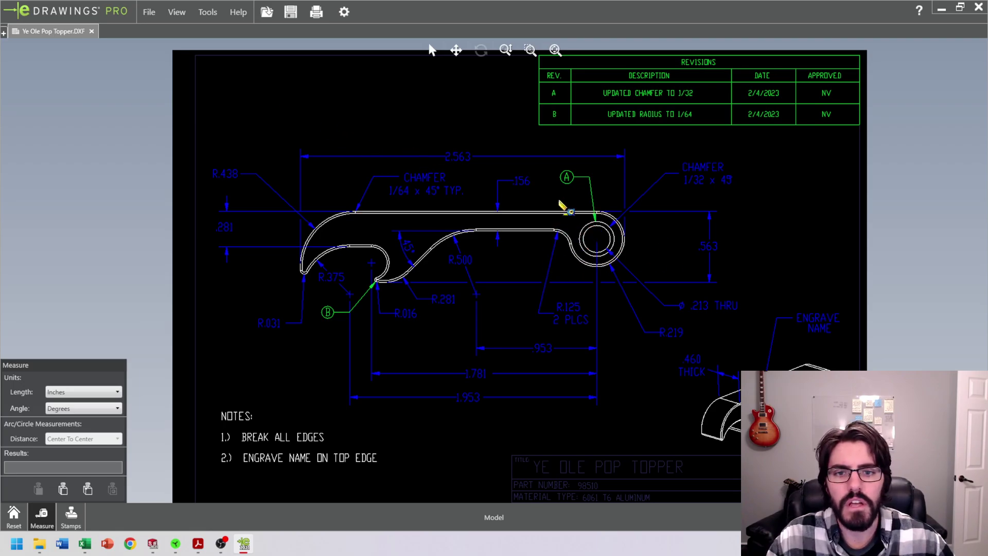
scroll(456, 247, "down", 1)
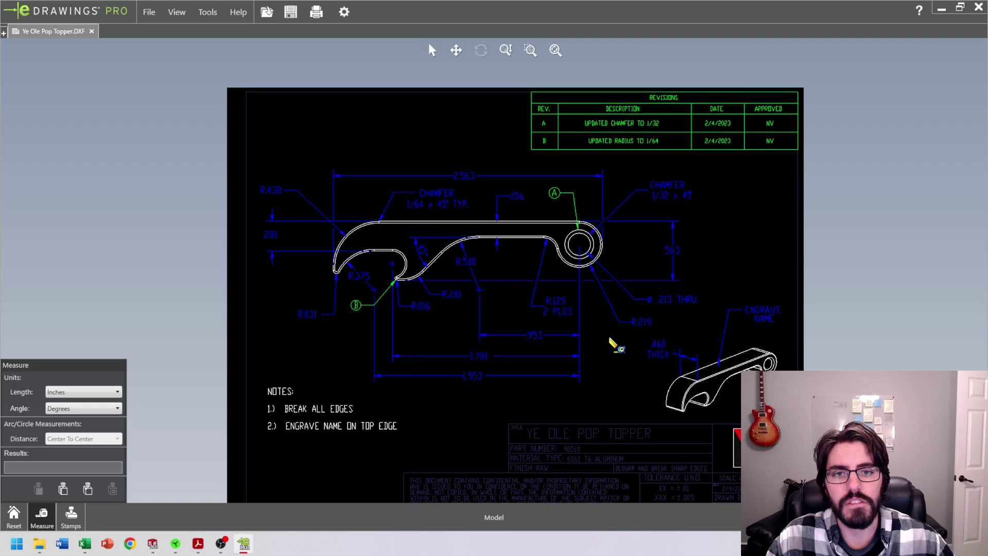
scroll(596, 293, "up", 2)
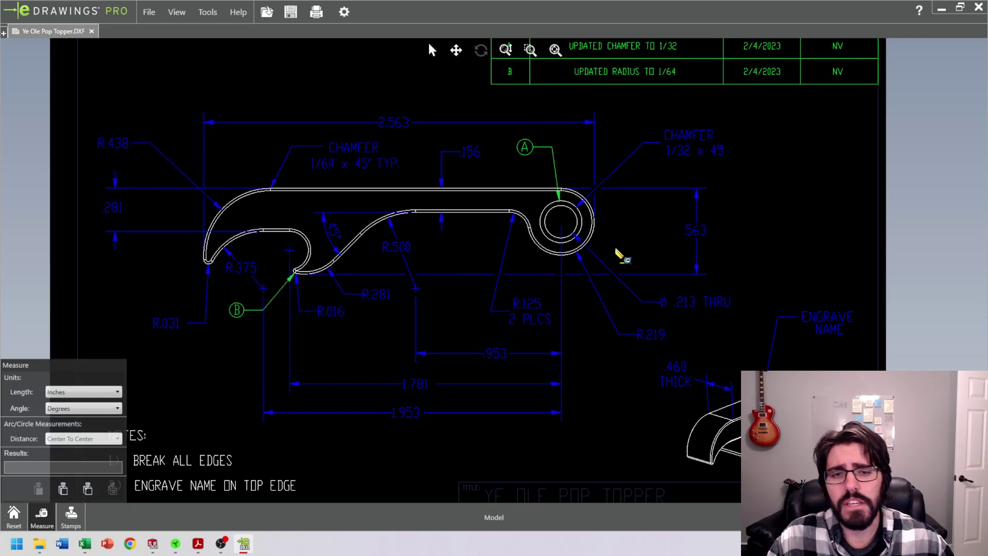
scroll(619, 258, "down", 2)
scroll(591, 393, "up", 5)
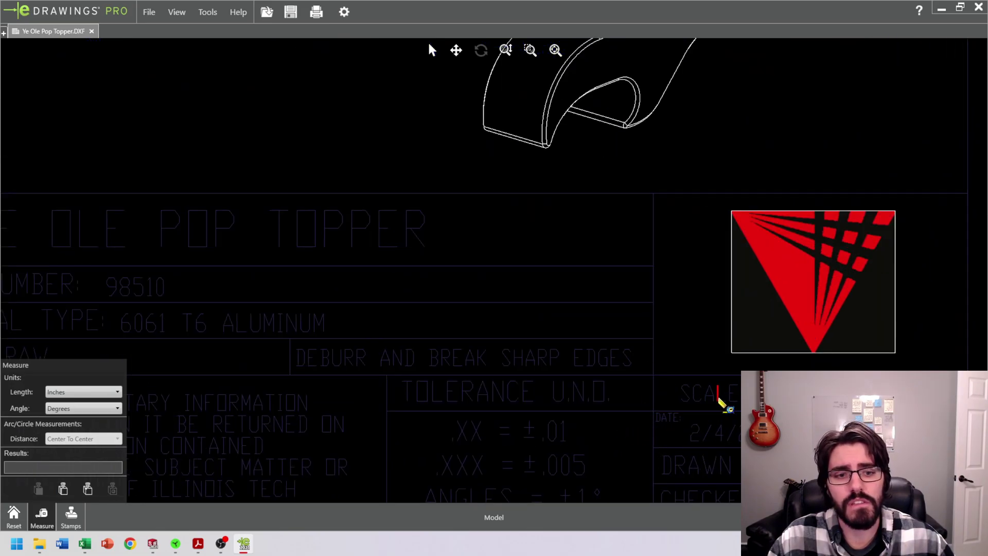
scroll(731, 394, "down", 2)
scroll(721, 391, "up", 1)
scroll(664, 355, "down", 1)
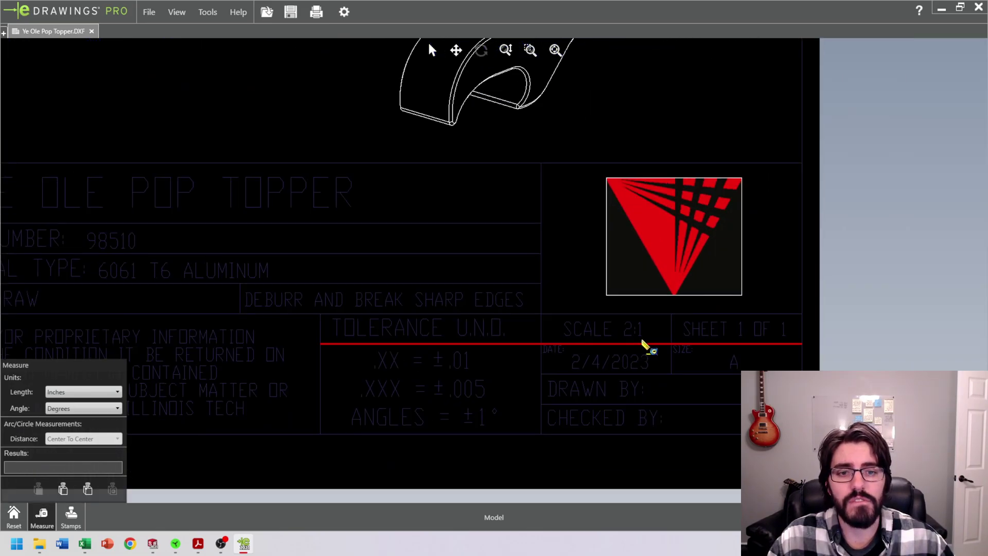
Step: Review the whole DXF sheet, including the front view, isometric view, notes and title block
scroll(515, 268, "down", 2)
scroll(402, 192, "down", 3)
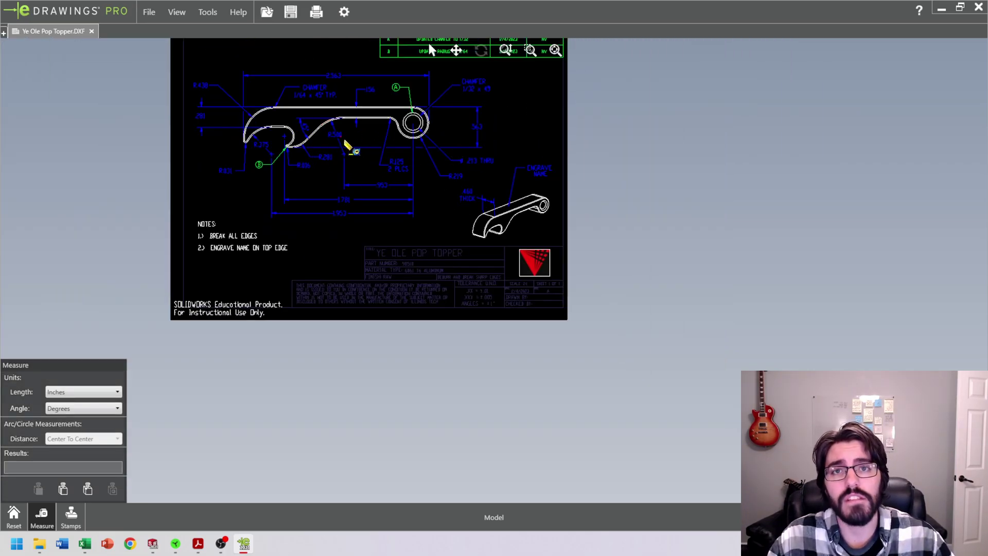
scroll(351, 143, "down", 3)
scroll(432, 192, "up", 3)
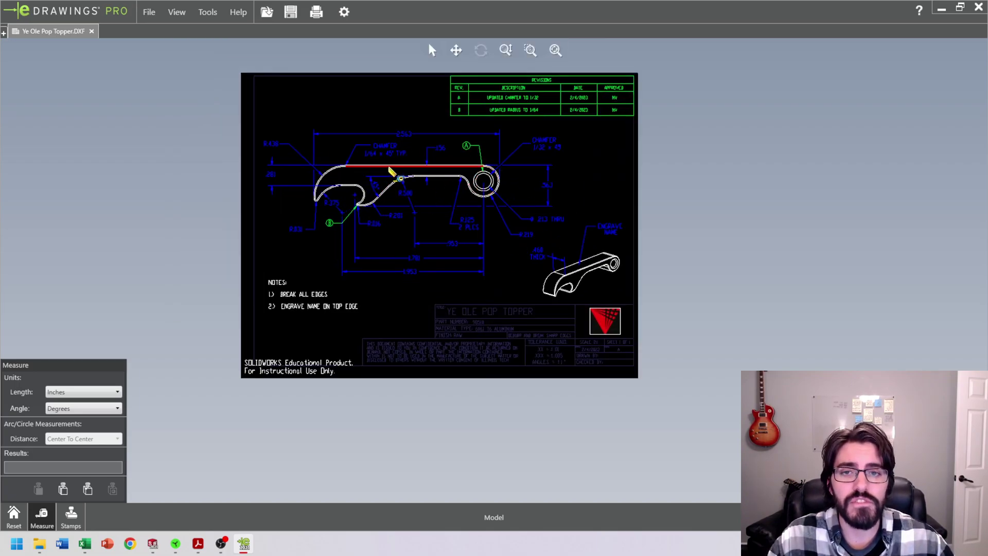
scroll(456, 211, "up", 2)
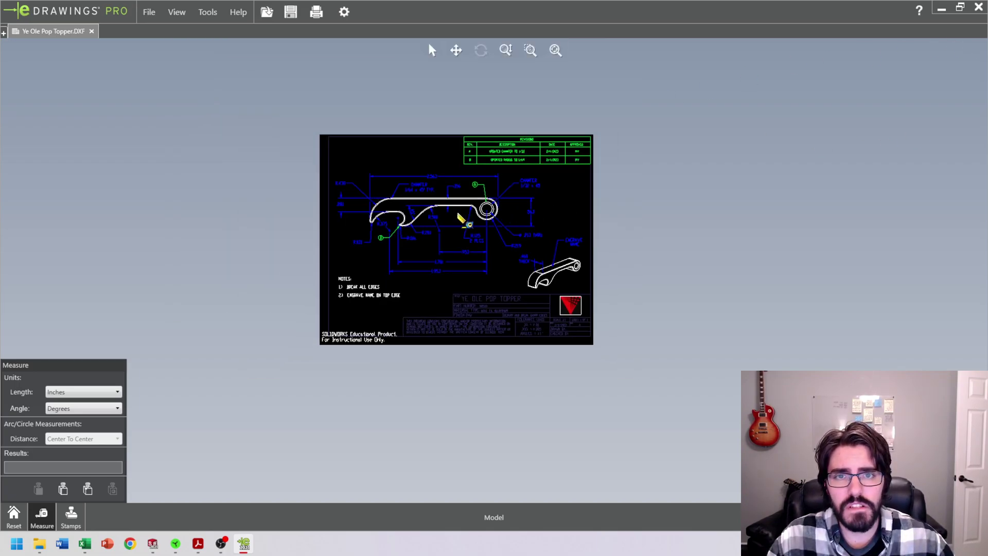
scroll(458, 210, "down", 2)
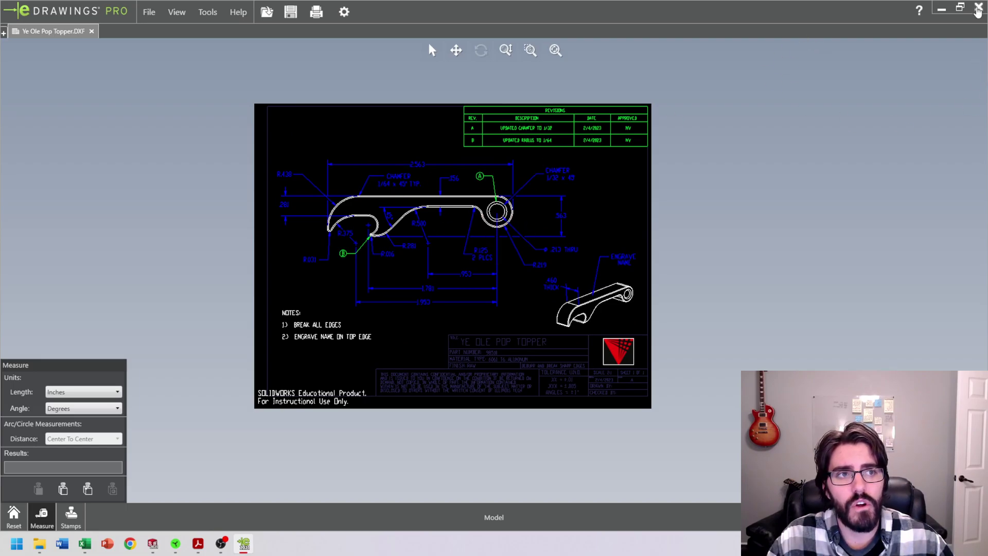
Step: Close eDrawings, switch back to SOLIDWORKS and close the open Ye Ole Pop Topper part
left_click(978, 7)
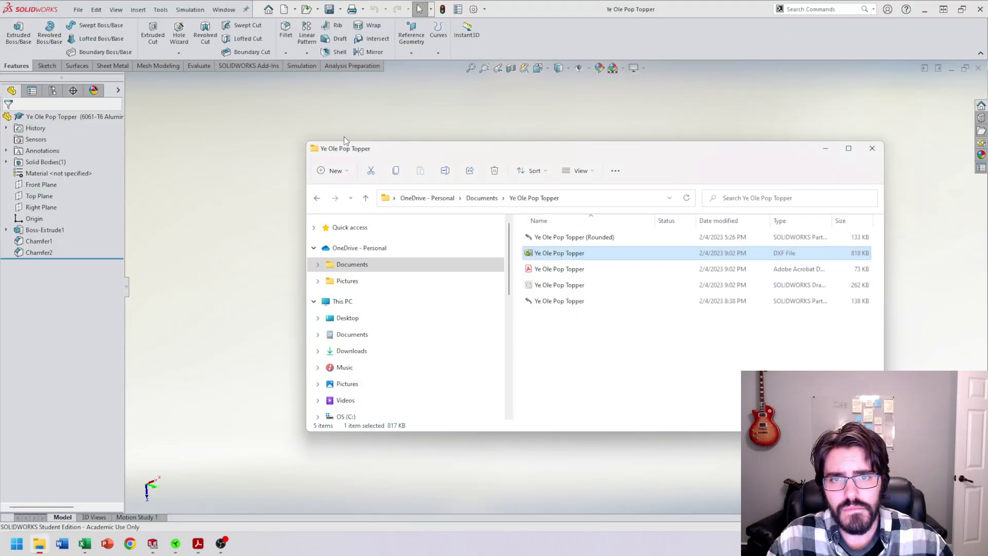
left_click(289, 172)
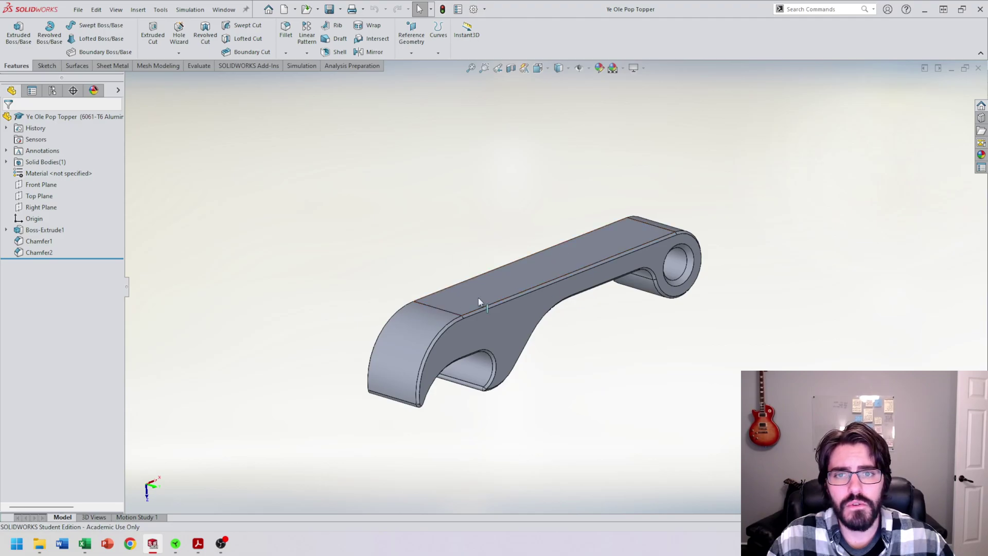
left_click(977, 68)
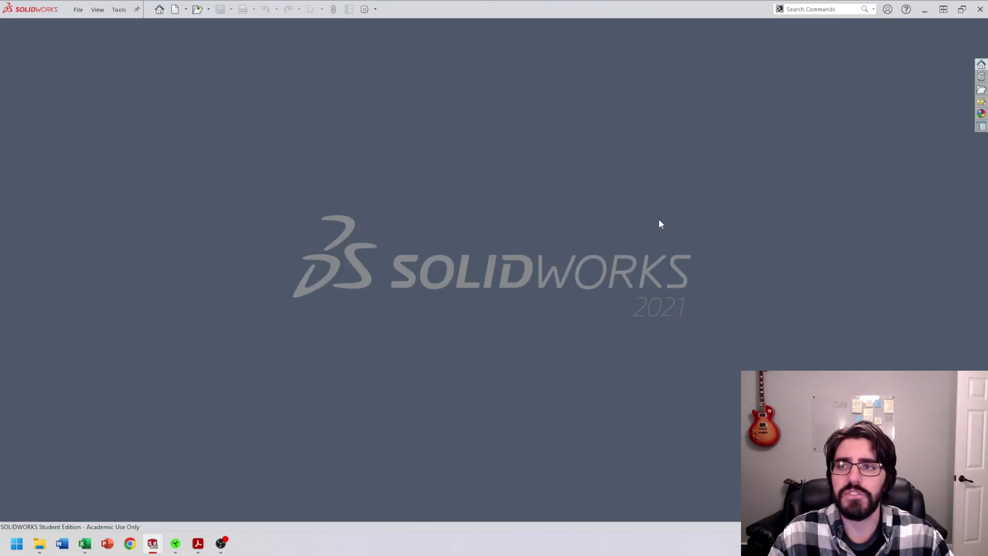
Step: Check the files in the Ye Ole Pop Topper folder and return to the empty SOLIDWORKS window
mouse_move(39, 543)
left_click(55, 489)
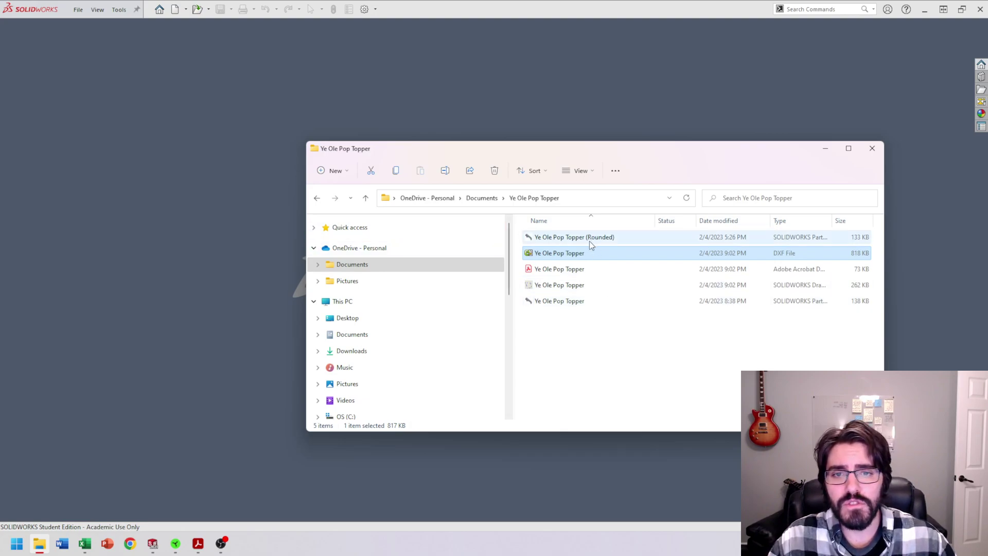
left_click(430, 88)
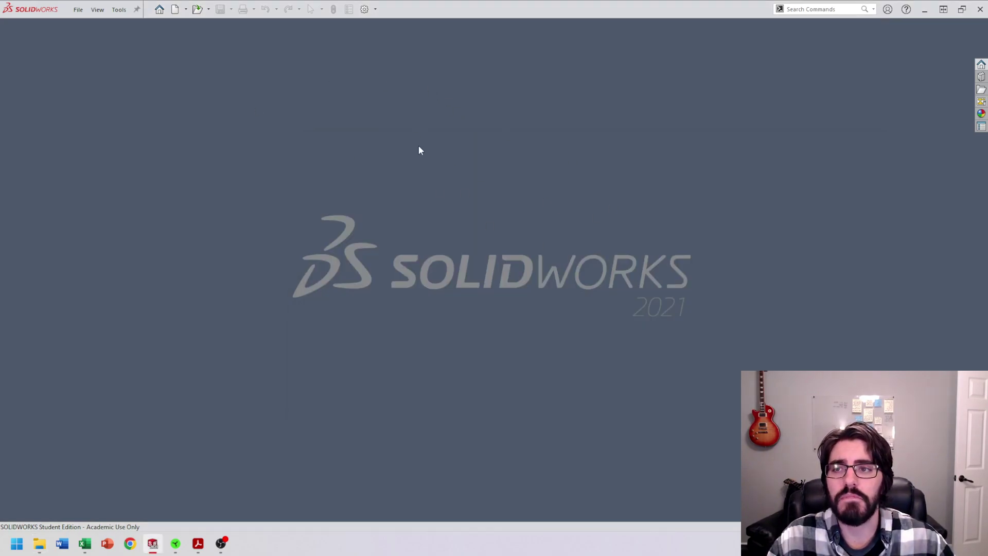
Step: Open the Ye Ole Pop Topper DXF in SOLIDWORKS, filtering the folder to Autodesk AutoCAD Files (*.dwg;*.dxf)
left_click(78, 9)
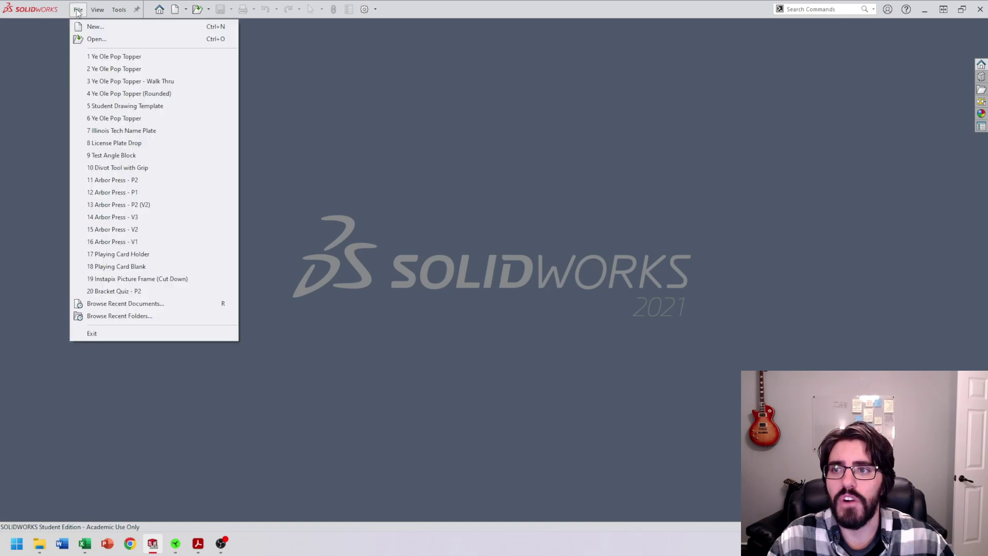
left_click(91, 41)
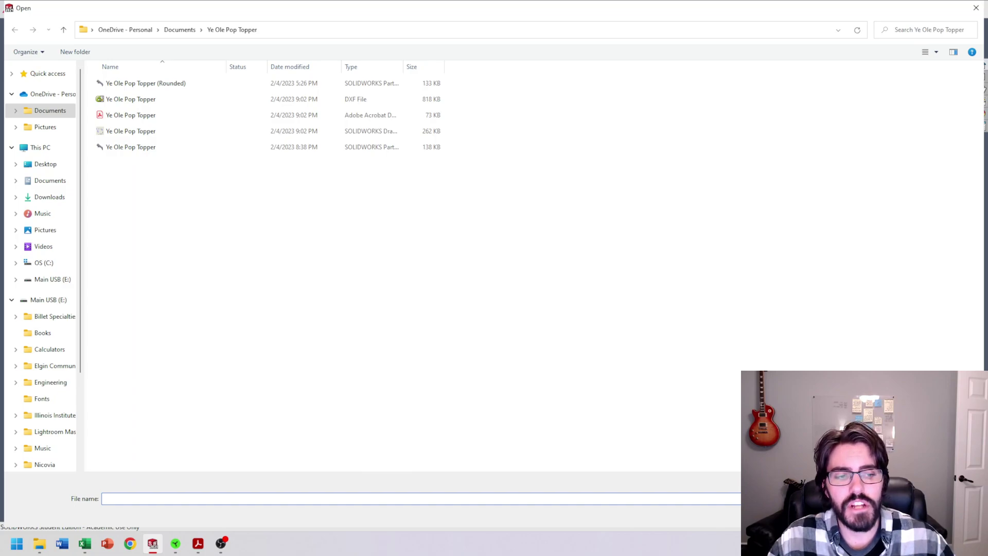
left_click(926, 499)
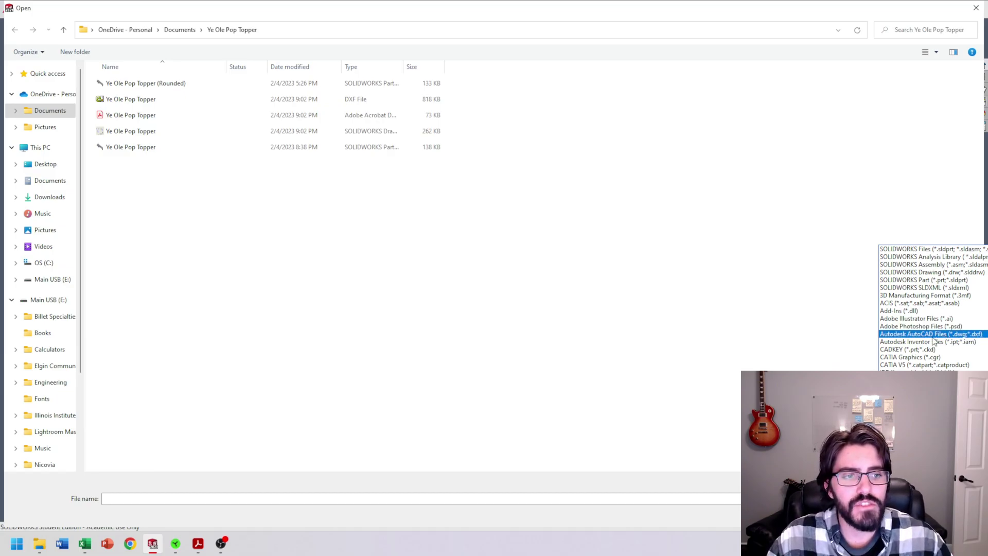
left_click(923, 335)
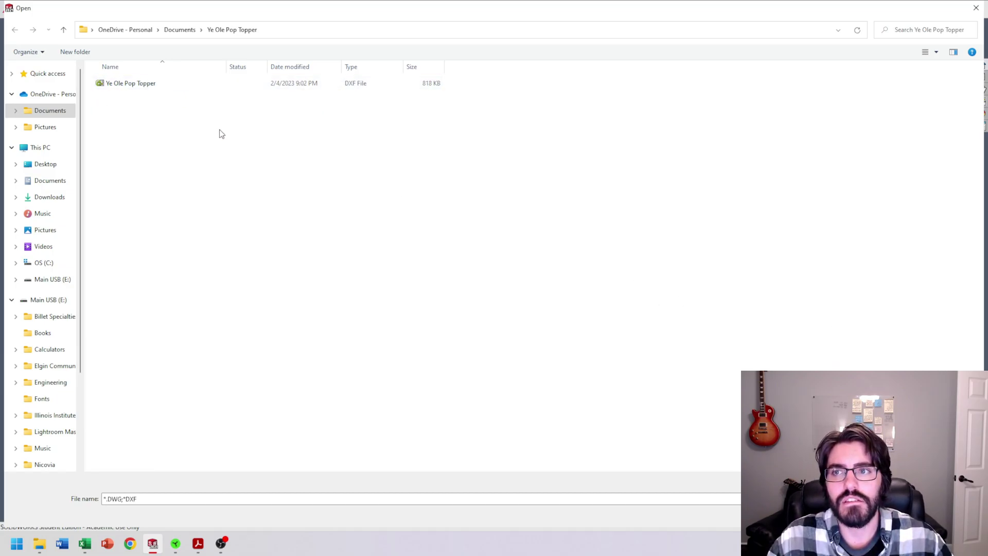
left_click(124, 90)
left_click(901, 513)
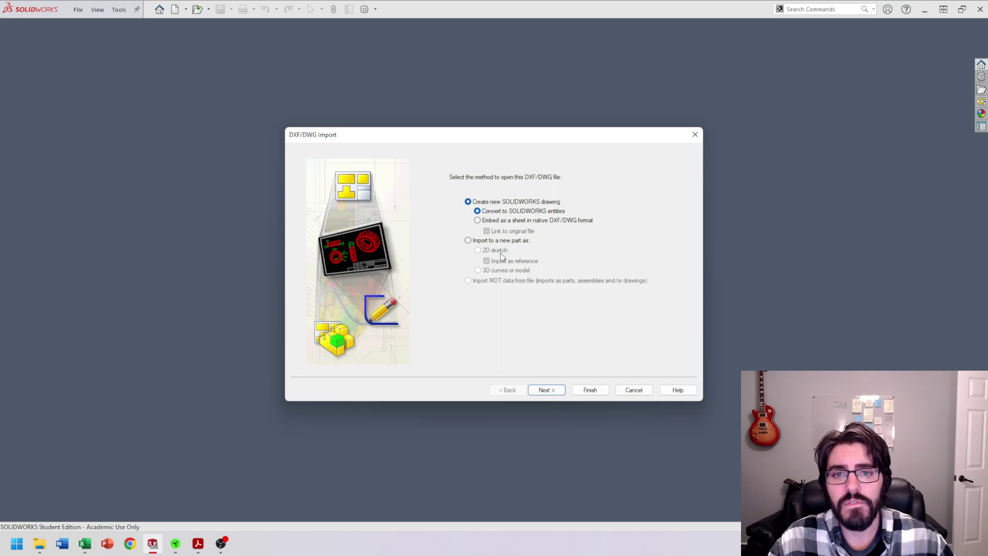
Step: Import the DXF as a new SOLIDWORKS drawing with converted entities, all layers, inch units, A - Landscape paper and 1:1 sheet scale
left_click(546, 391)
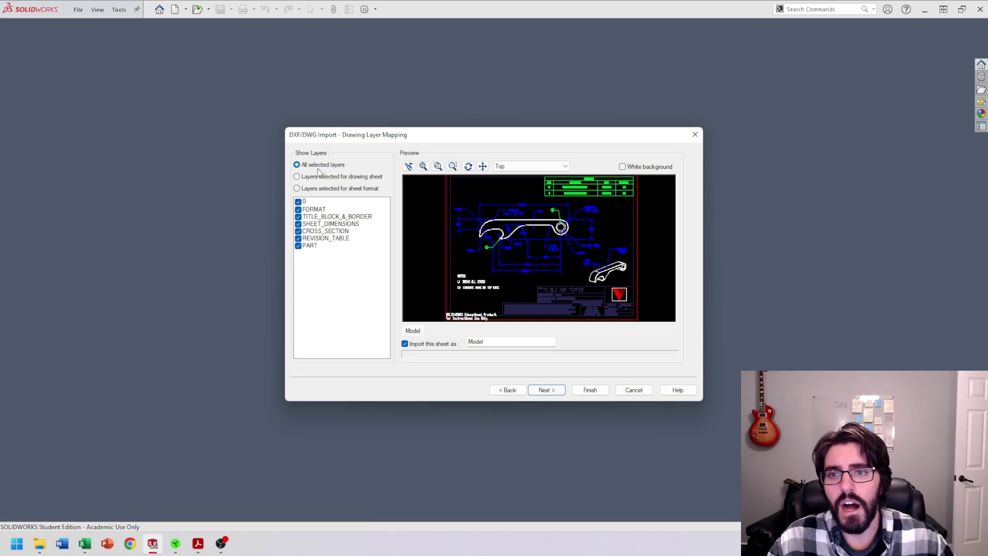
left_click(528, 167)
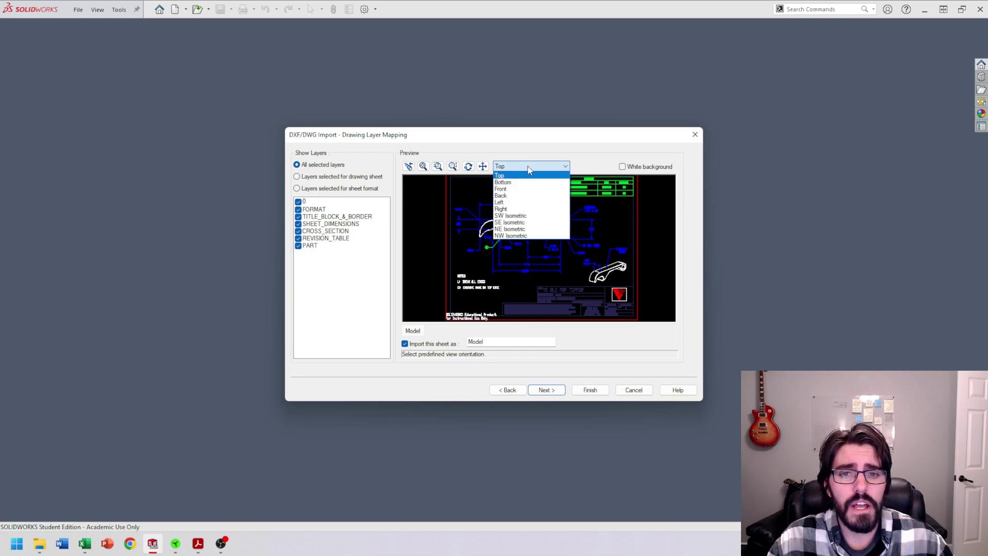
left_click(520, 170)
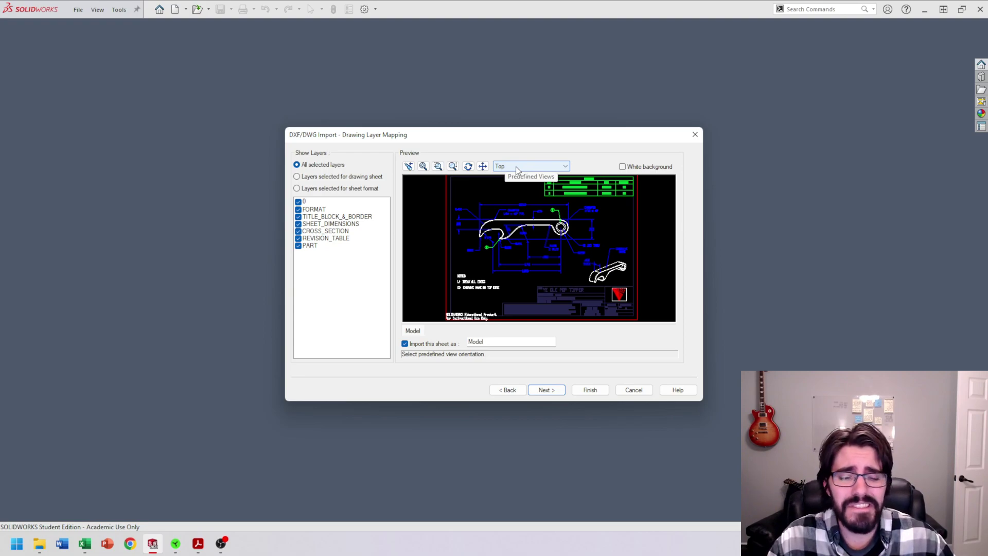
left_click(546, 390)
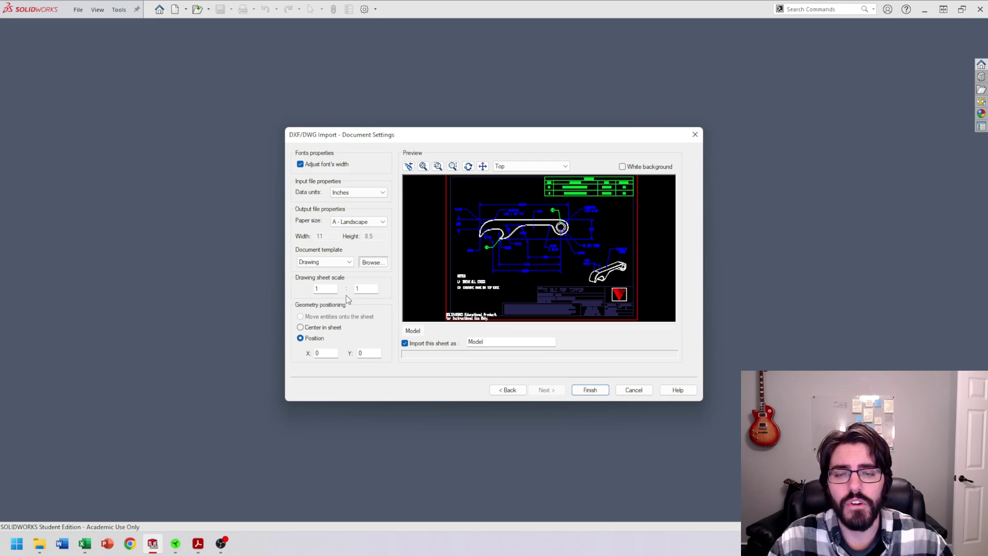
left_click(590, 391)
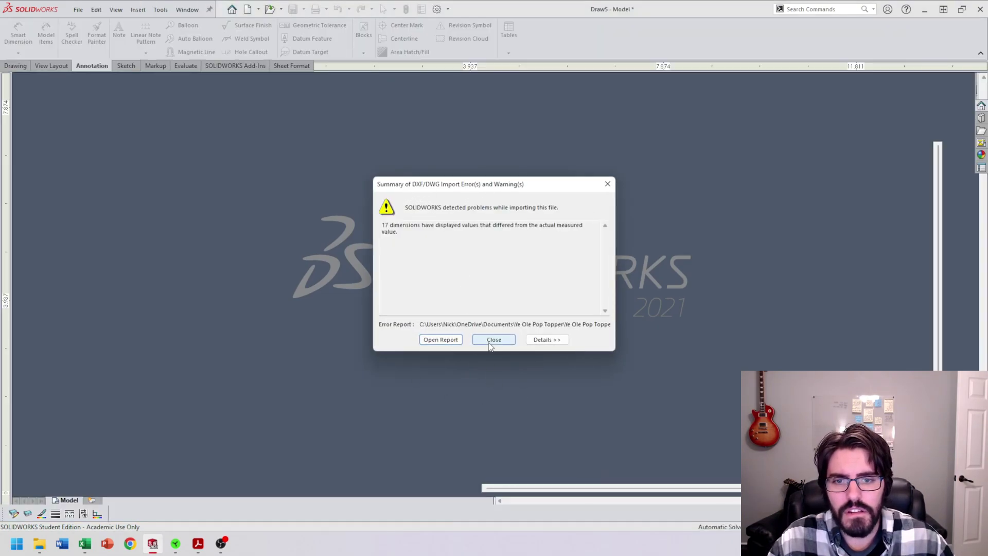
left_click_drag(493, 227, 547, 227)
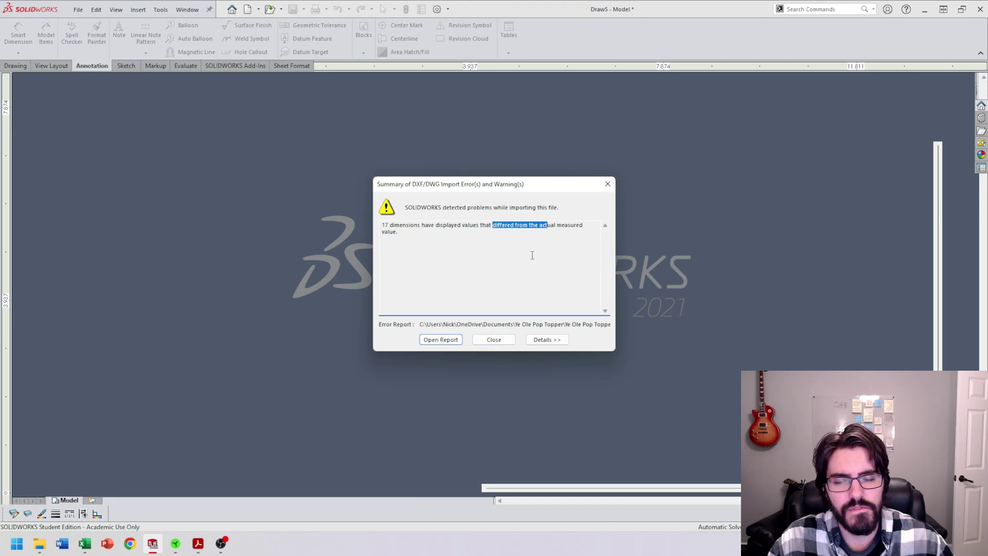
left_click(506, 340)
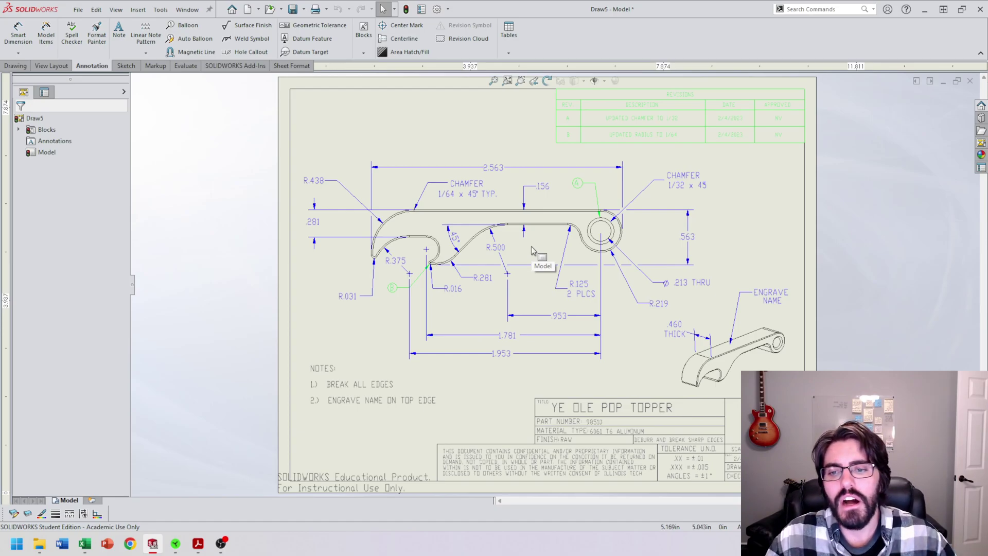
Step: Delete the confidentiality text beside the title block and the NOTES text from the imported drawing
scroll(543, 278, "up", 4)
scroll(583, 309, "down", 2)
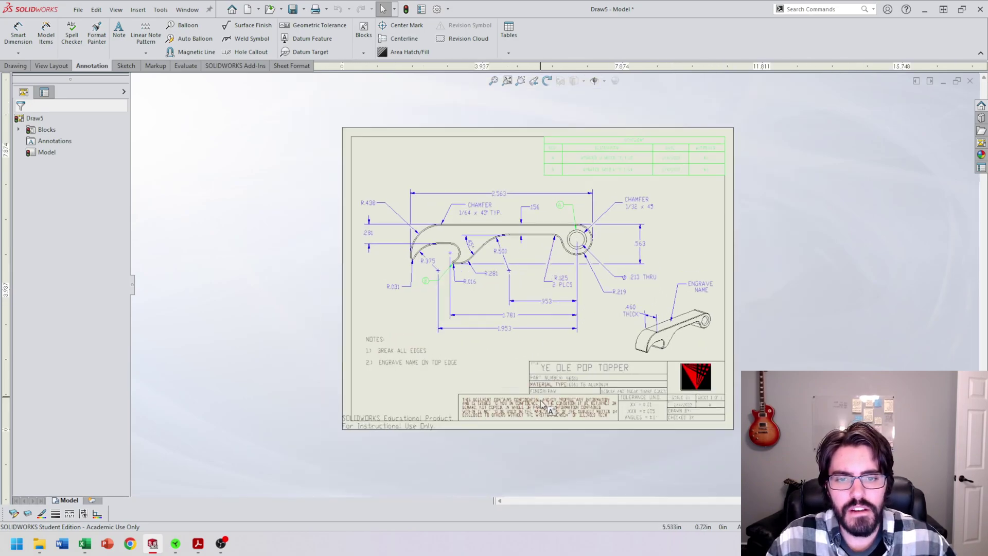
left_click(561, 401)
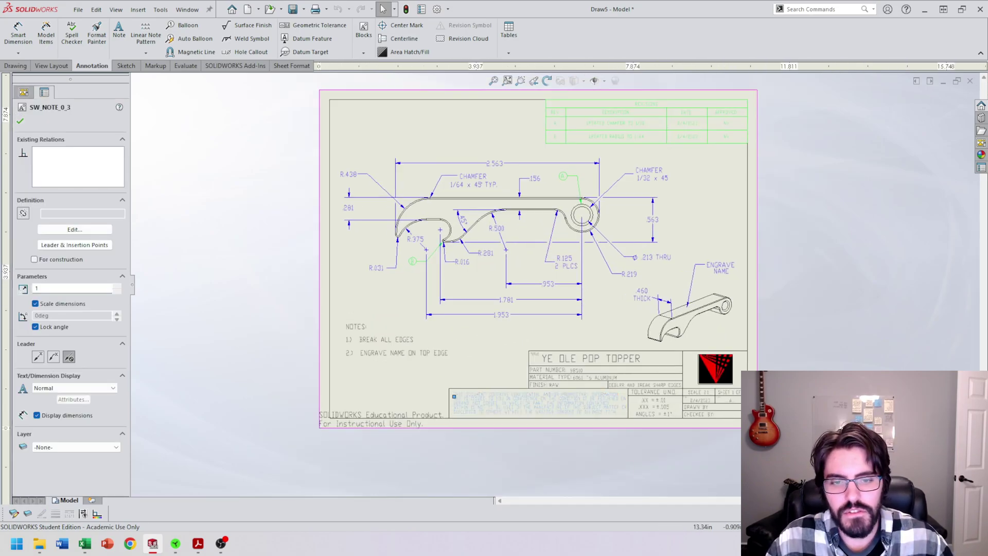
key("Delete")
left_click(384, 338)
key("Delete")
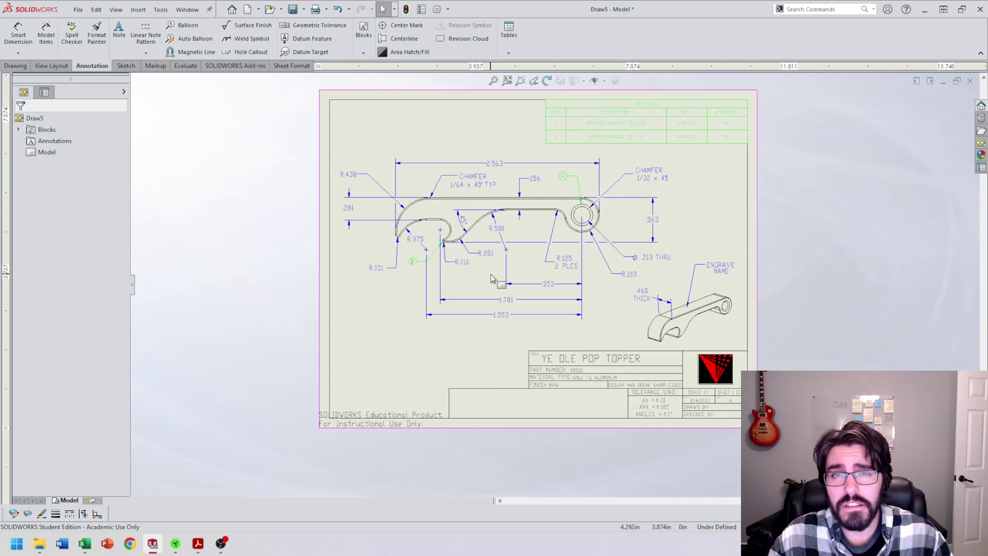
Step: Inspect the straight line on the arm's underside and check which edit commands, including Copy, are available for it
left_click(541, 209)
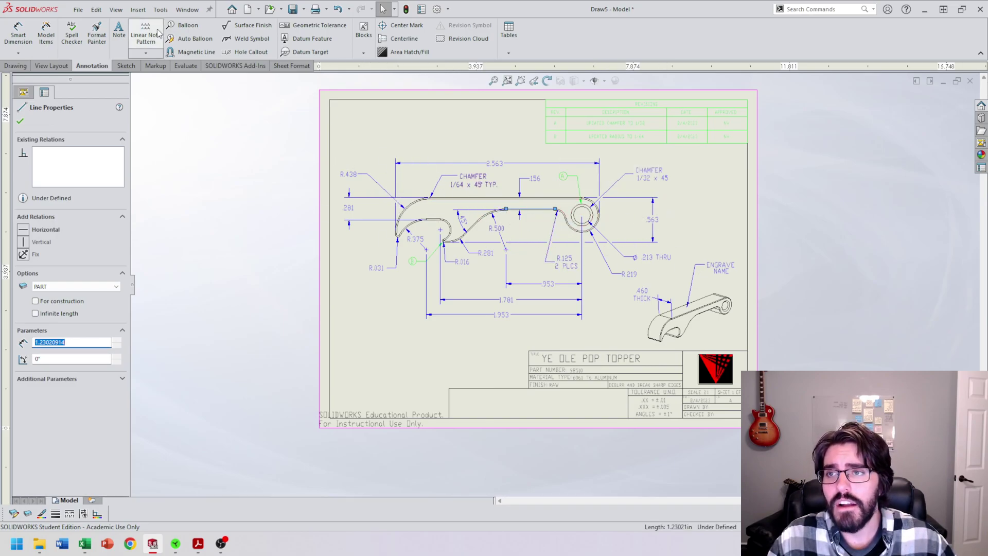
left_click(96, 9)
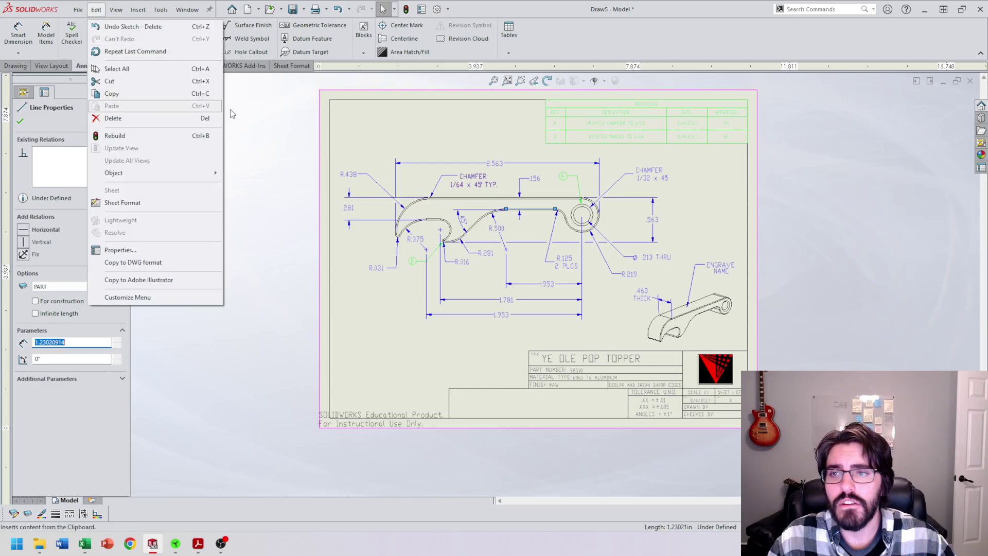
left_click(544, 208)
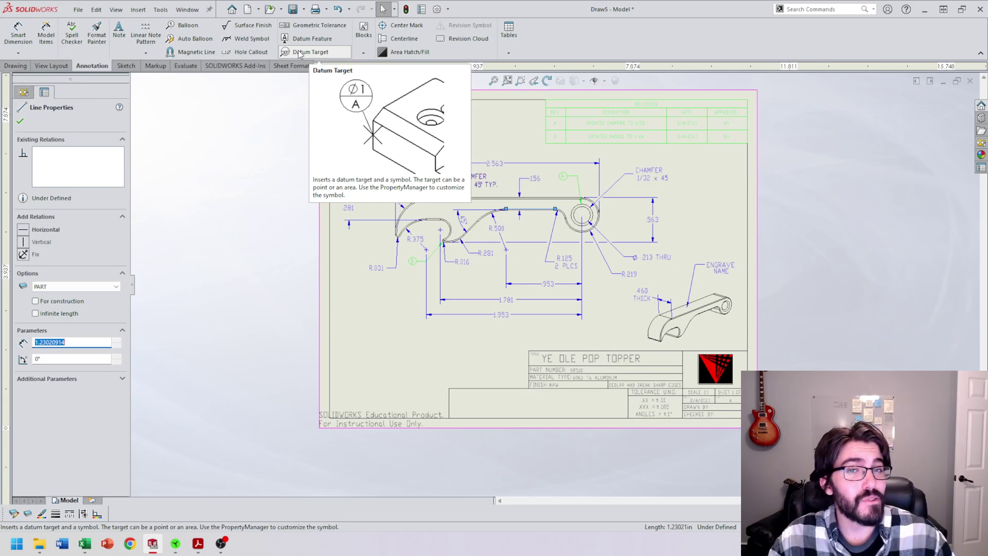
left_click(287, 268)
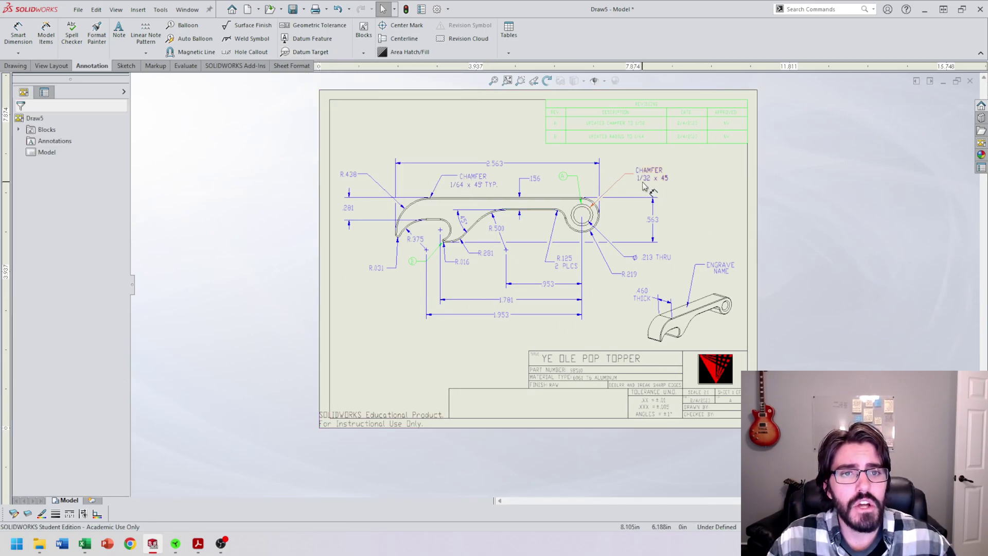
Step: Close the imported DXF drawing
left_click(969, 82)
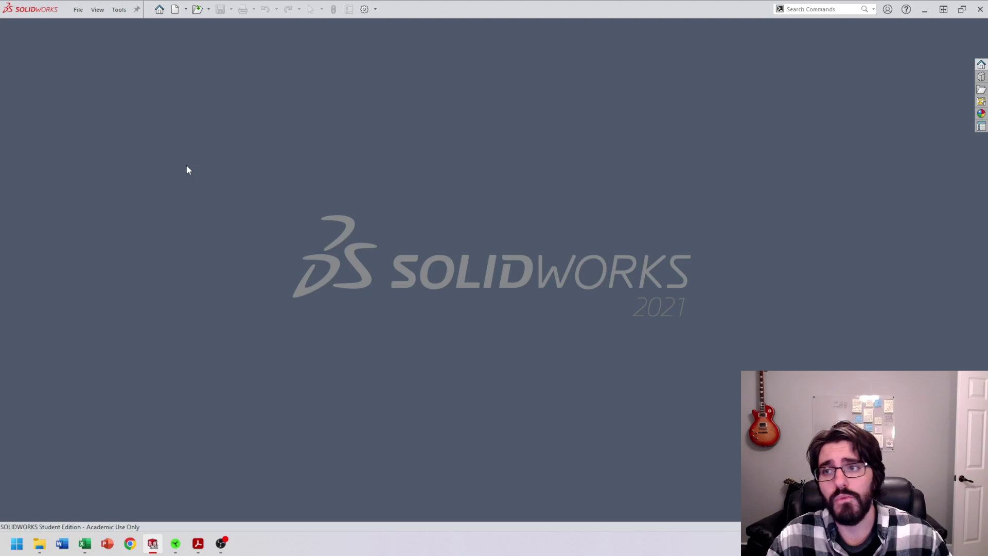
left_click(79, 9)
left_click(493, 146)
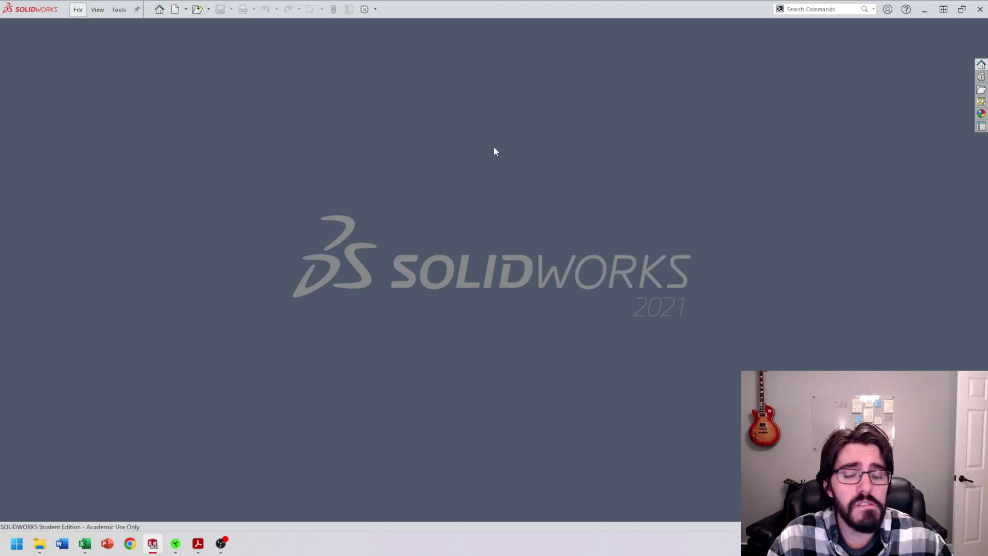
Step: Reopen the Ye Ole Pop Topper DXF and choose import to a new part as a 2D sketch, with Import as reference off
left_click(43, 545)
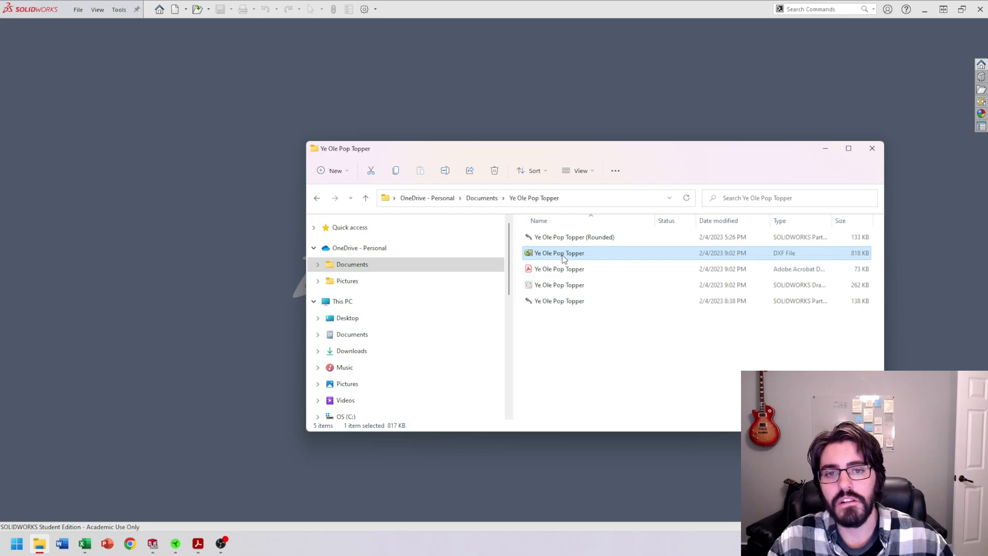
left_click_drag(564, 259, 210, 155)
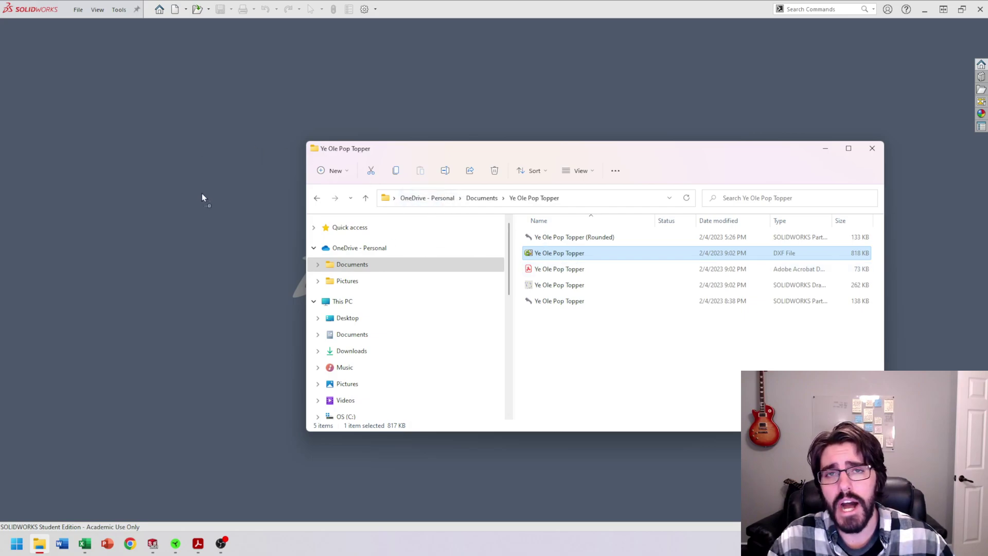
left_click_drag(257, 169, 241, 239)
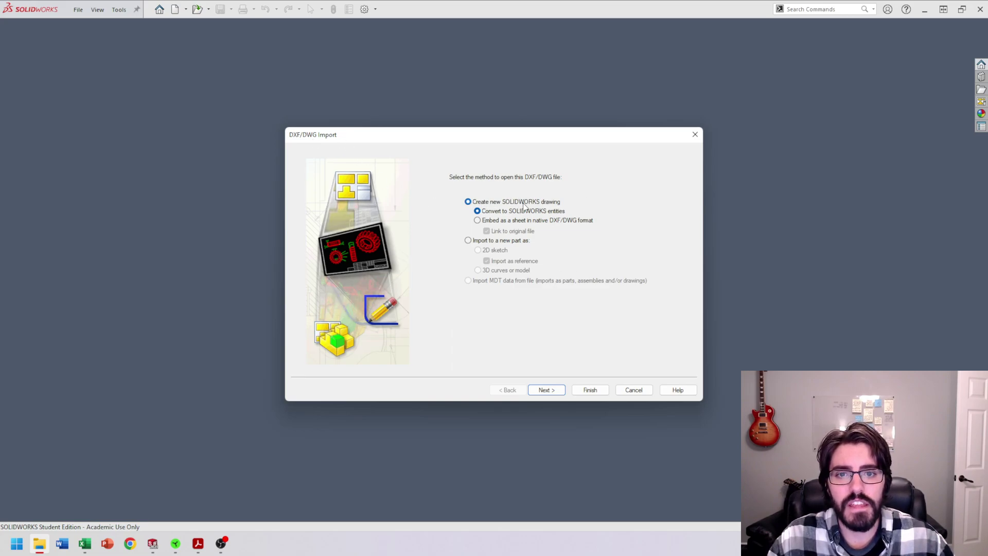
left_click(468, 241)
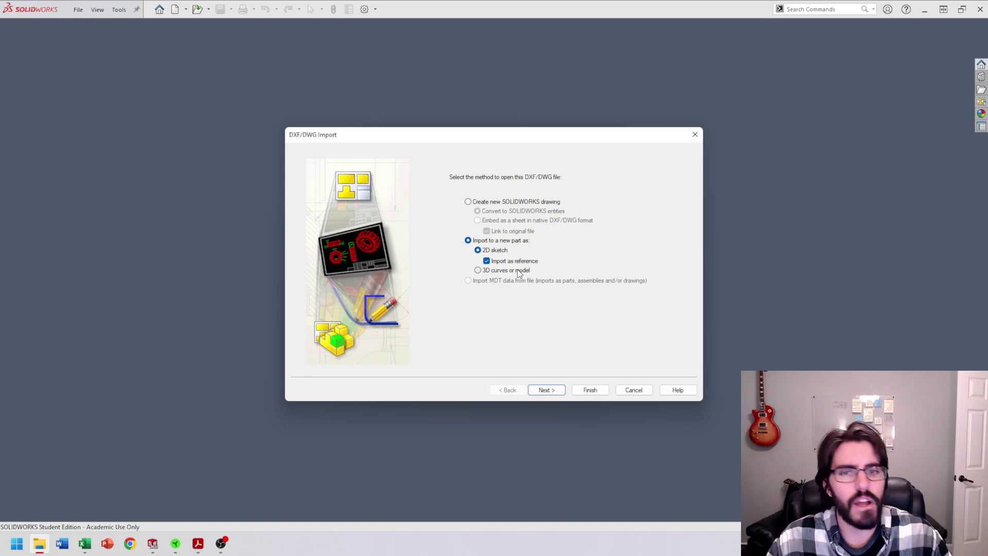
left_click(486, 262)
left_click(554, 392)
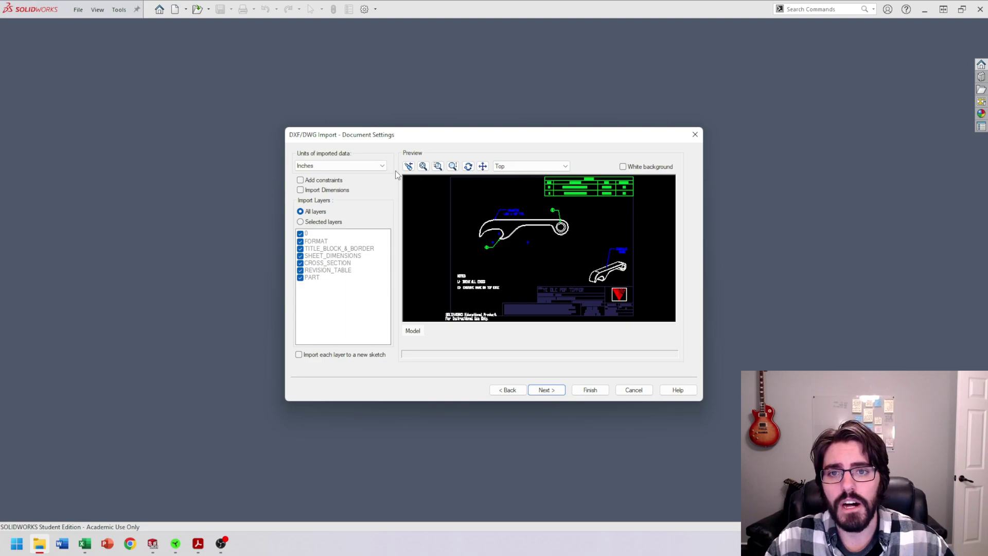
Step: Preview the DXF data in the Bottom, Front, Back and Right orientations, ending on Top
left_click(512, 167)
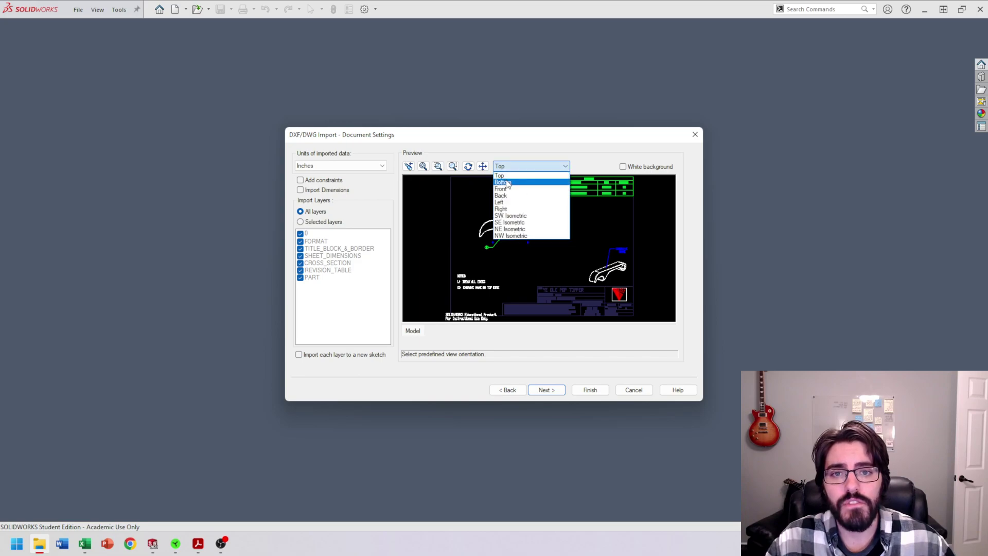
left_click(507, 183)
left_click(523, 166)
left_click(517, 188)
left_click(522, 167)
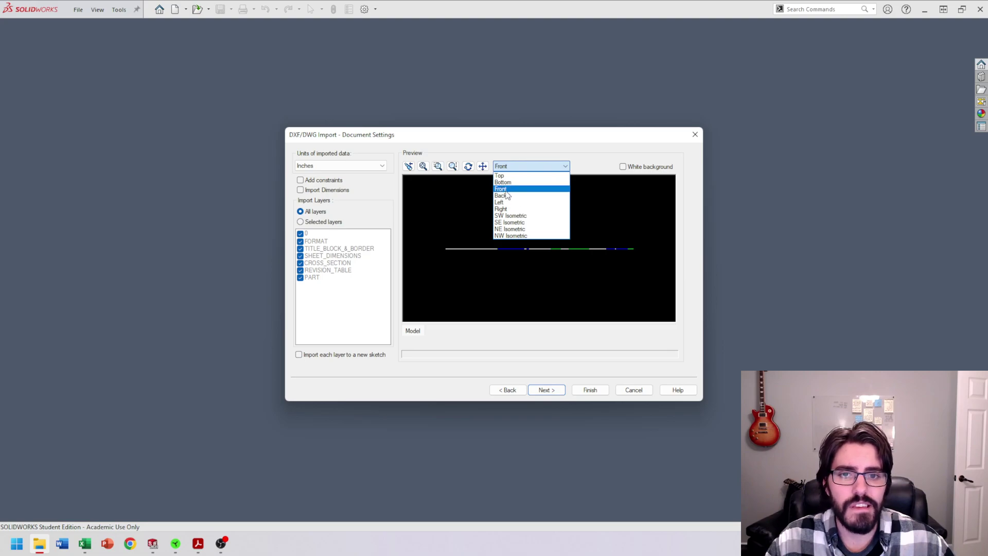
left_click(503, 196)
left_click(528, 167)
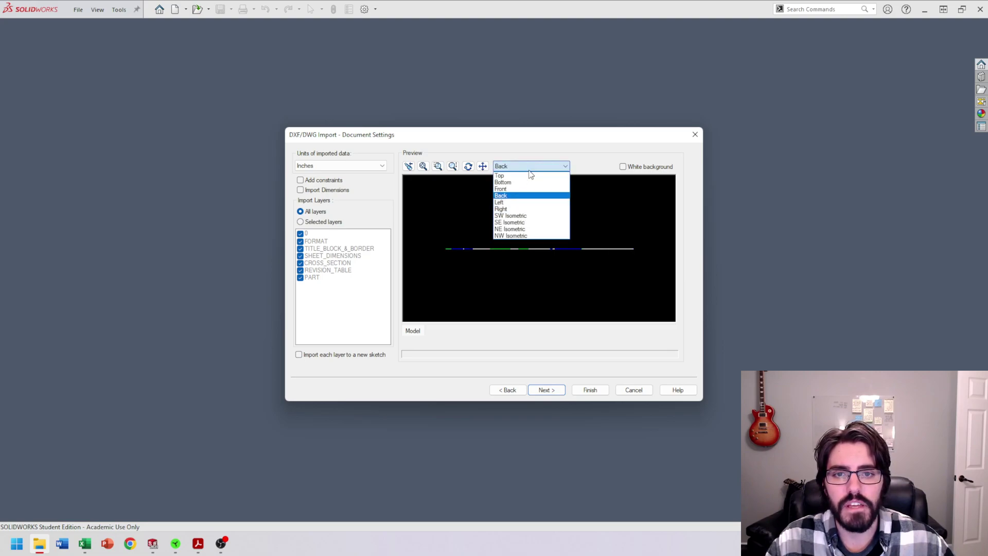
left_click(501, 209)
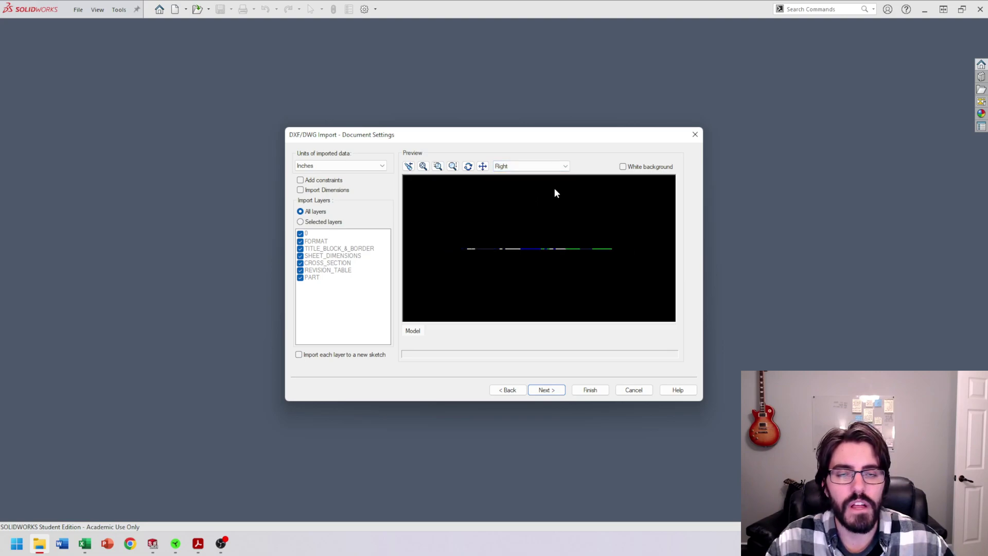
left_click(532, 166)
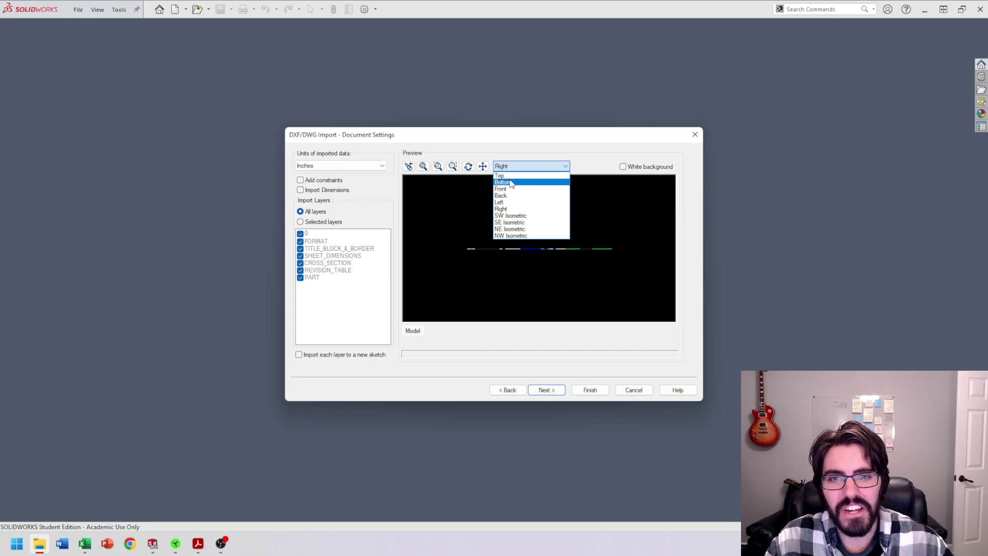
left_click(517, 175)
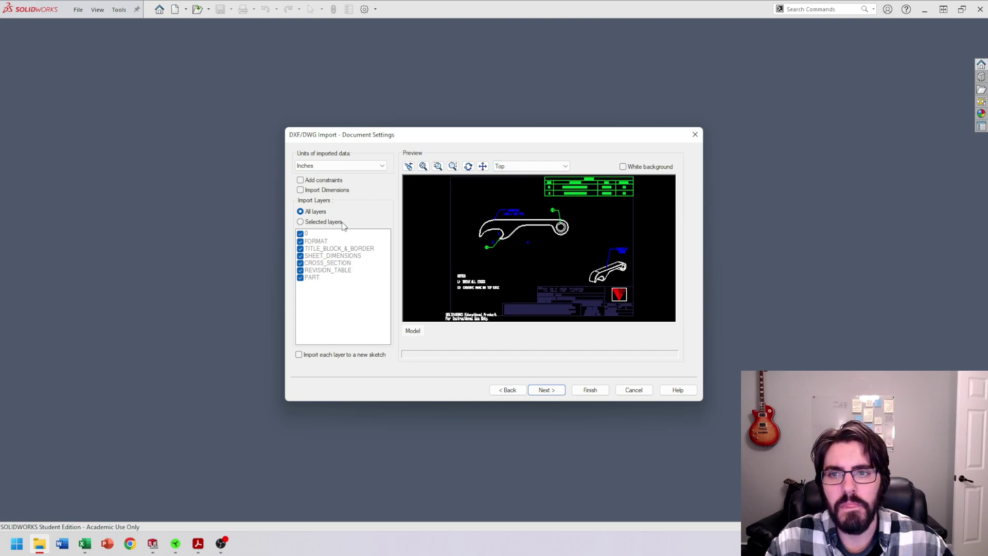
Step: Restrict the DXF import to selected layers
left_click(301, 222)
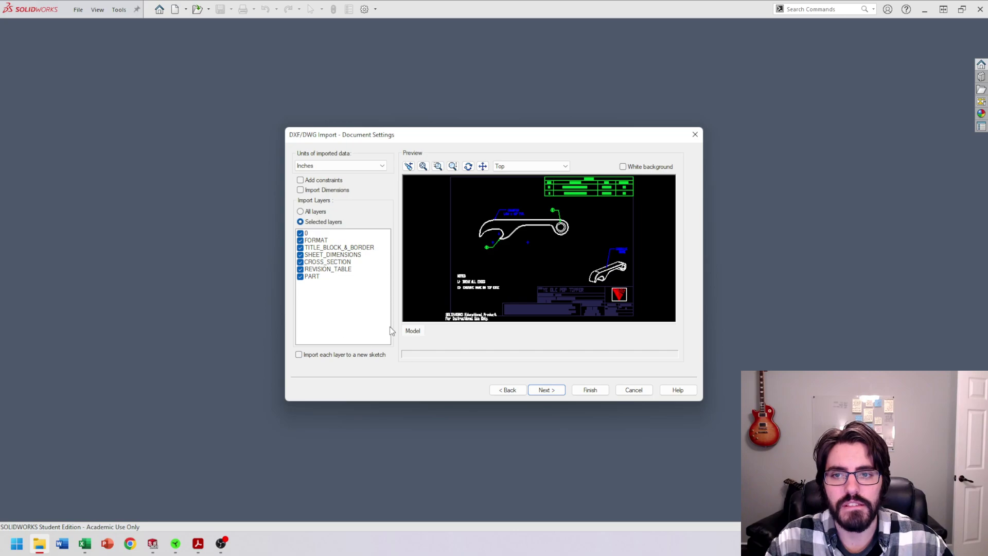
Step: Turn off every DXF layer from 0 through PART to see what each contributes to the preview
left_click(300, 233)
left_click(300, 240)
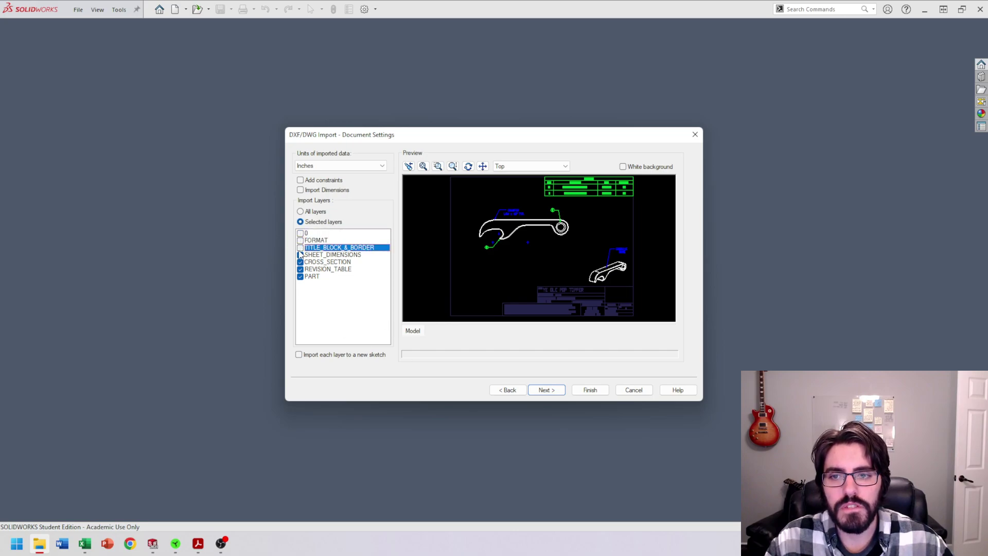
left_click(300, 248)
left_click(300, 254)
left_click(300, 262)
left_click(300, 269)
left_click(300, 276)
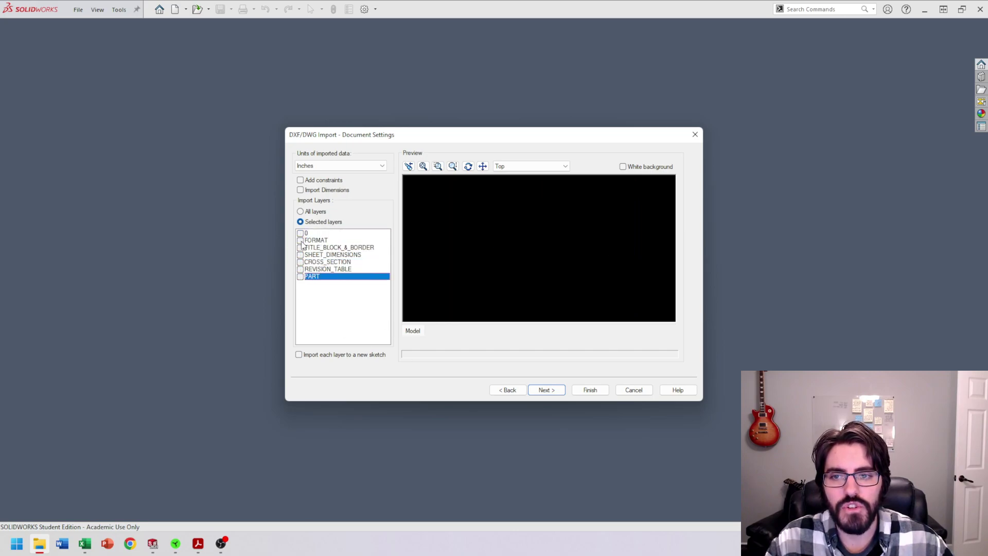
Step: Turn all the DXF layers back on, from 0 through PART
left_click(300, 233)
left_click(300, 241)
left_click(300, 248)
left_click(300, 255)
left_click(300, 269)
left_click(300, 262)
left_click(300, 277)
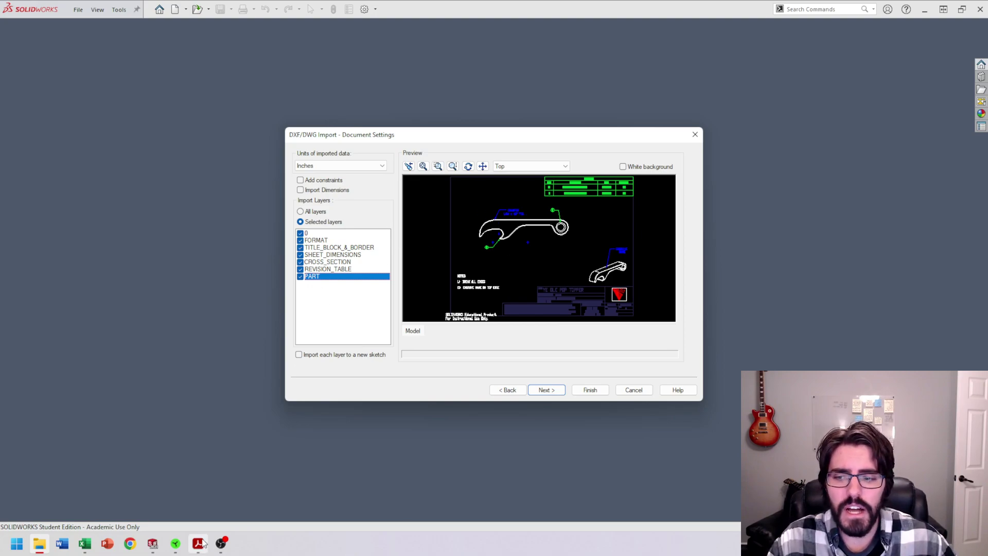
Step: Check the dimensioned Ye Ole Pop Topper PDF drawing in Adobe Acrobat Reader, and return to the SOLIDWORKS import
mouse_move(199, 544)
left_click(252, 492)
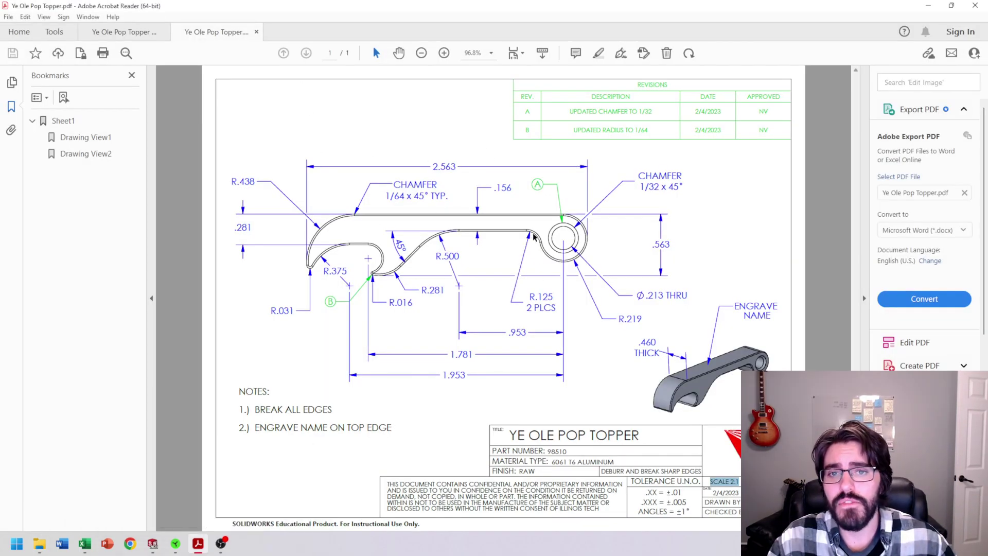
left_click(929, 7)
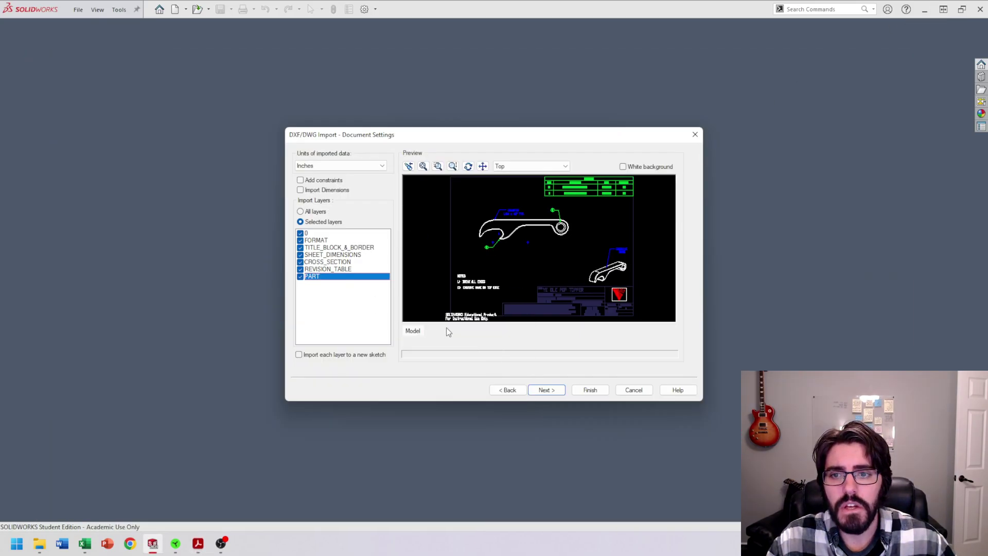
Step: Exclude the 0, FORMAT, TITLE_BLOCK_&_BORDER, SHEET_DIMENSIONS, CROSS_SECTION and REVISION_TABLE layers, keeping only PART for import
left_click(301, 233)
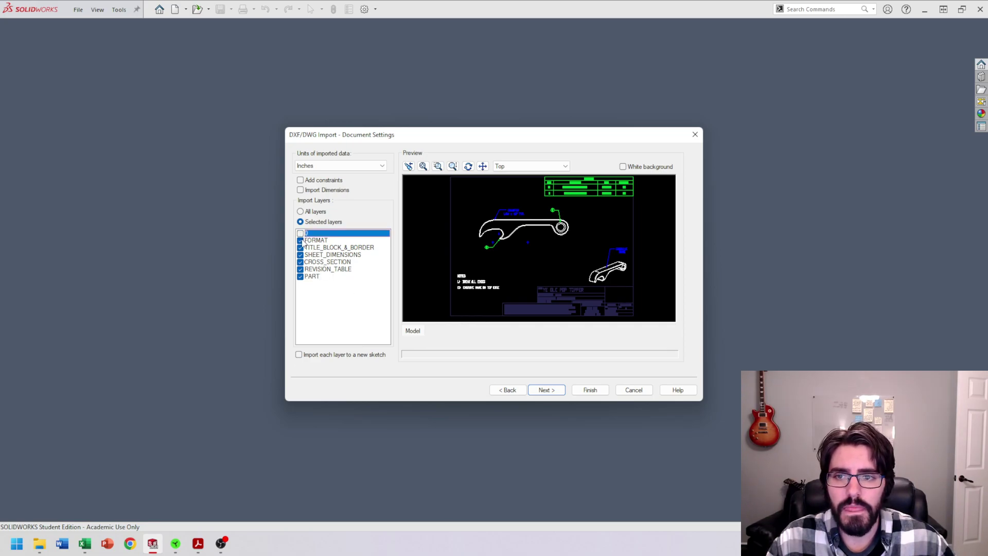
left_click(301, 240)
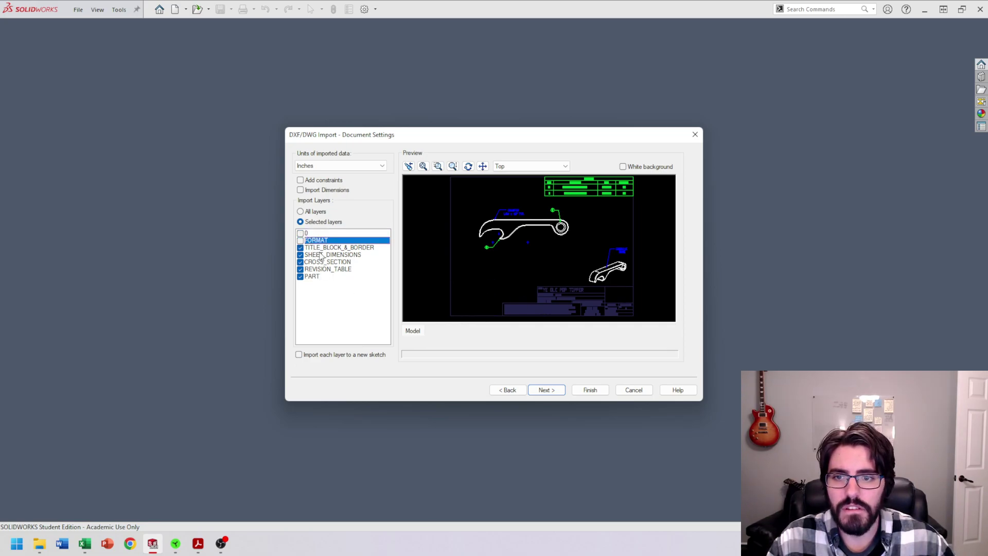
left_click(300, 247)
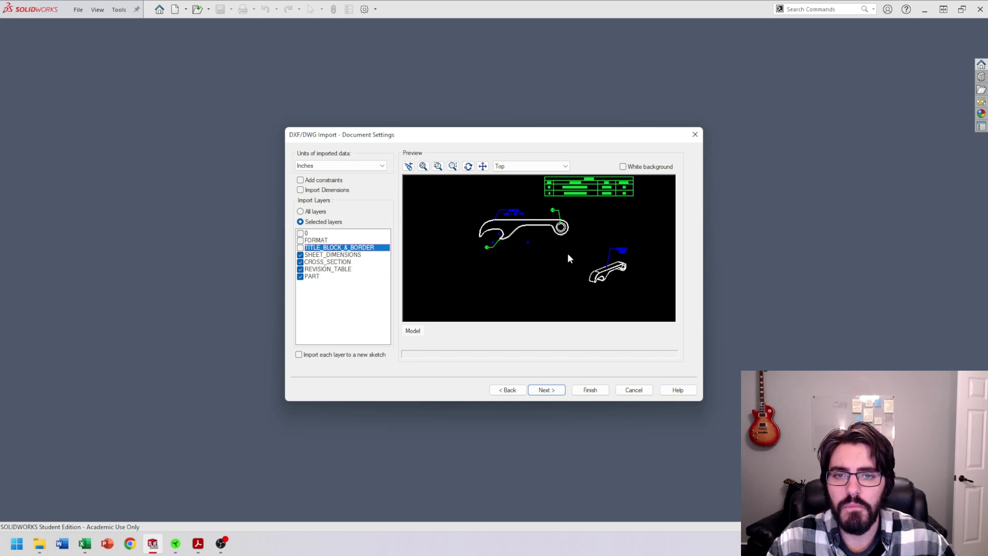
left_click(300, 255)
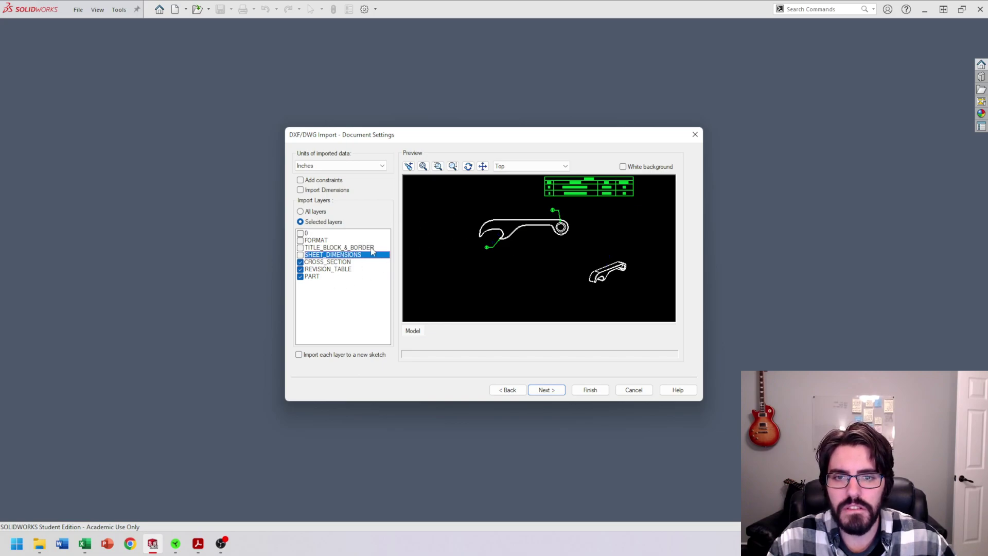
left_click(300, 262)
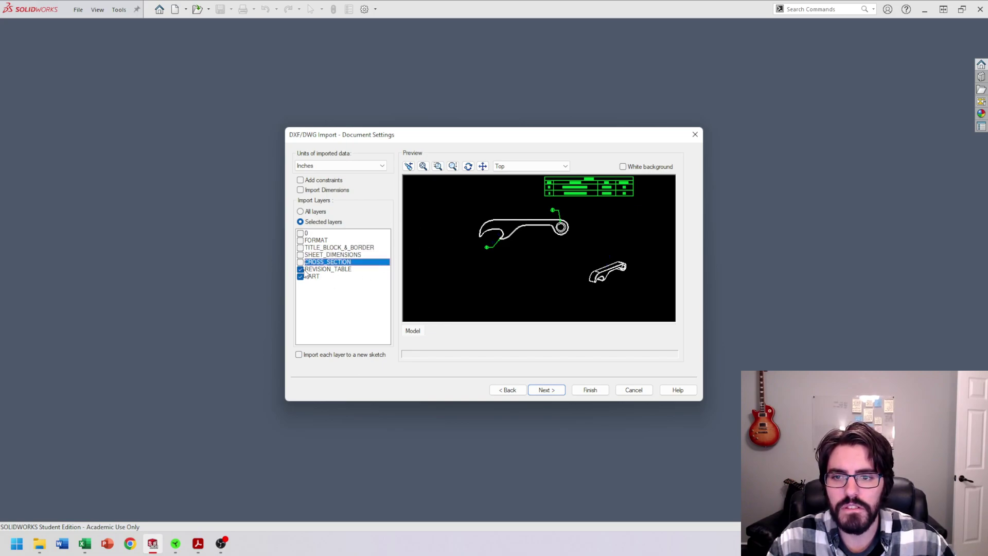
left_click(301, 269)
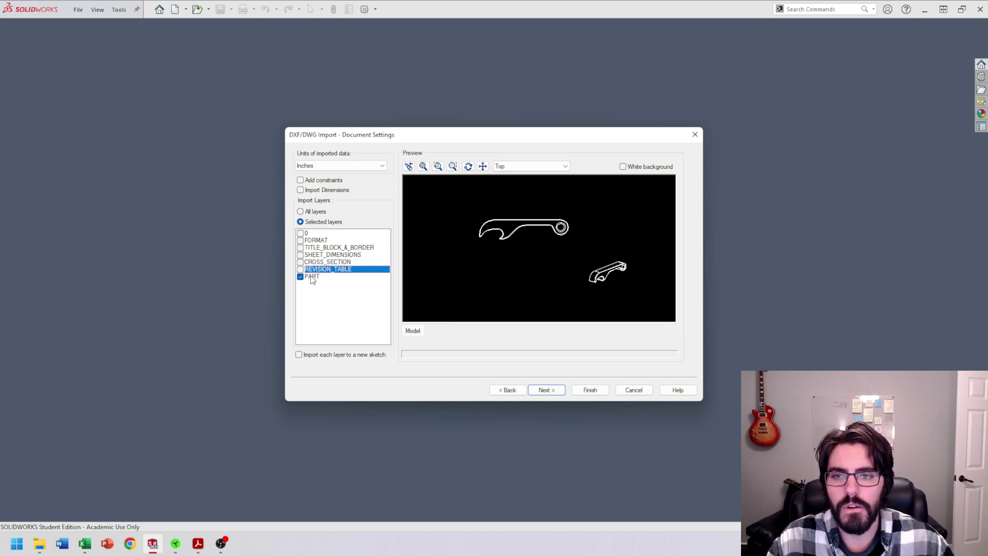
Step: Finish the import in inches with points closer than 0.001 merged and the Explode Blocks option enabled
left_click(554, 390)
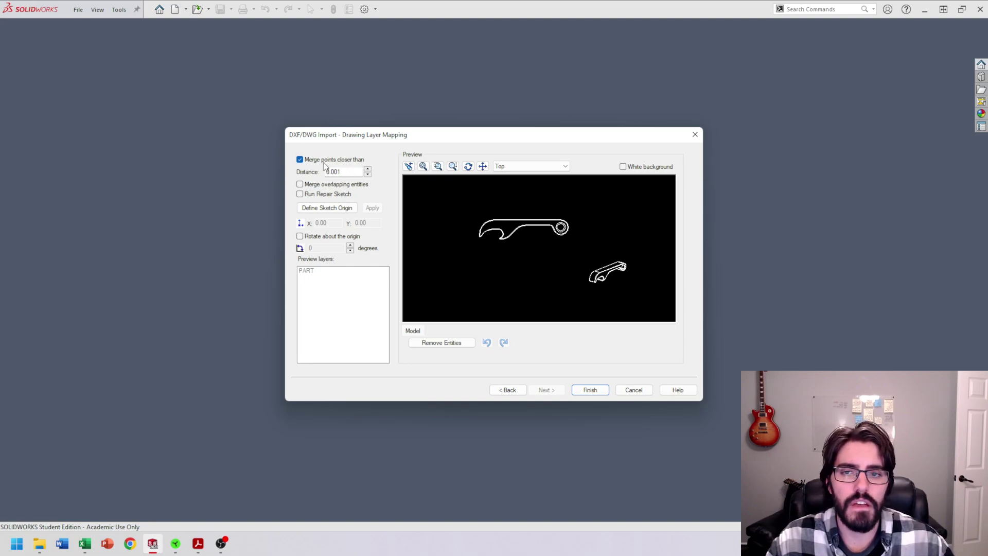
left_click(591, 390)
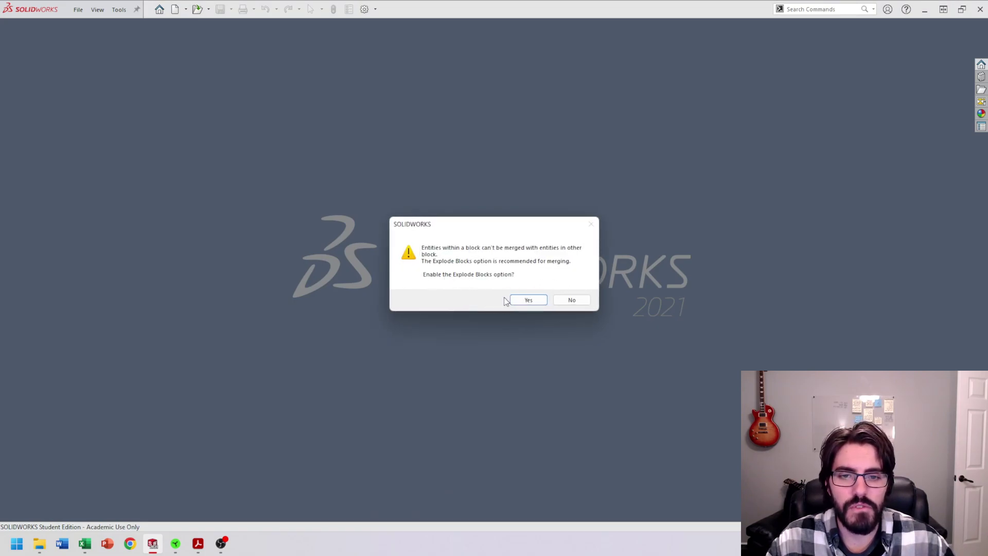
left_click(526, 300)
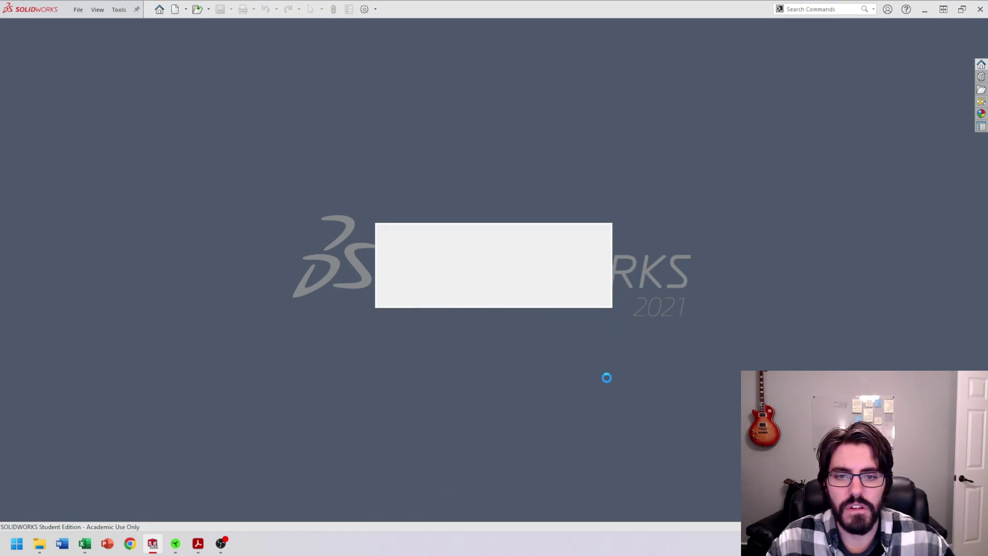
Step: Examine the imported sketch and select the flat bottle-opener profile to see which entities it contains
scroll(509, 301, "up", 3)
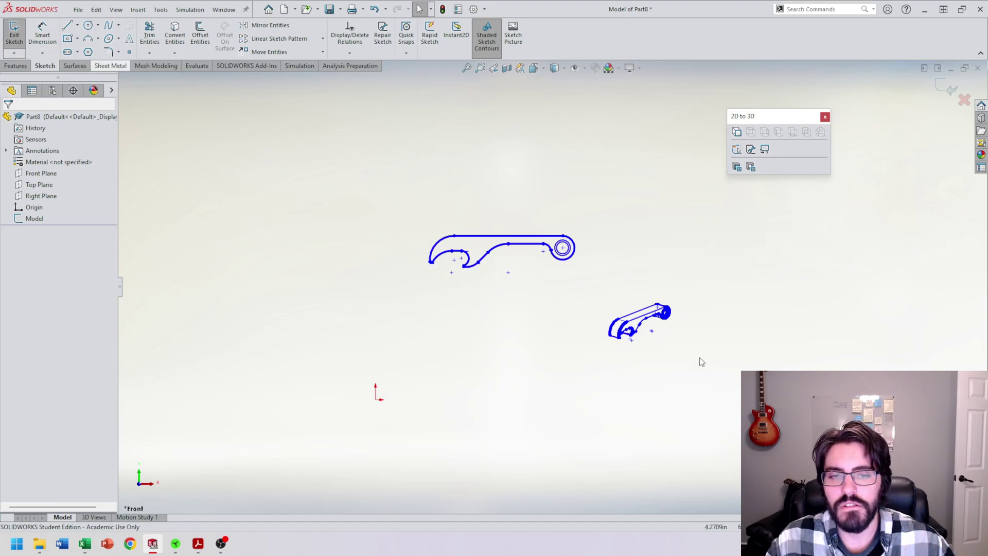
scroll(528, 260, "down", 3)
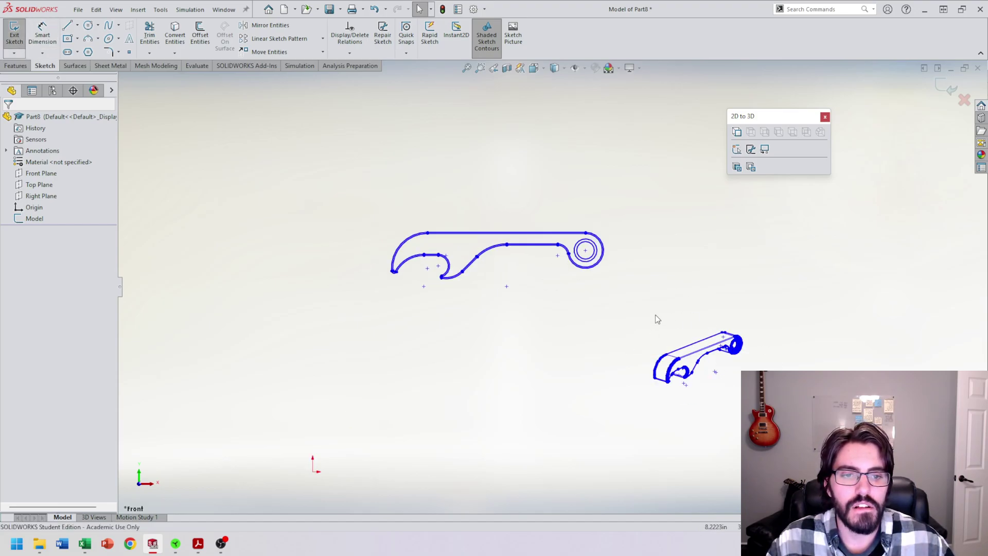
scroll(613, 301, "up", 2)
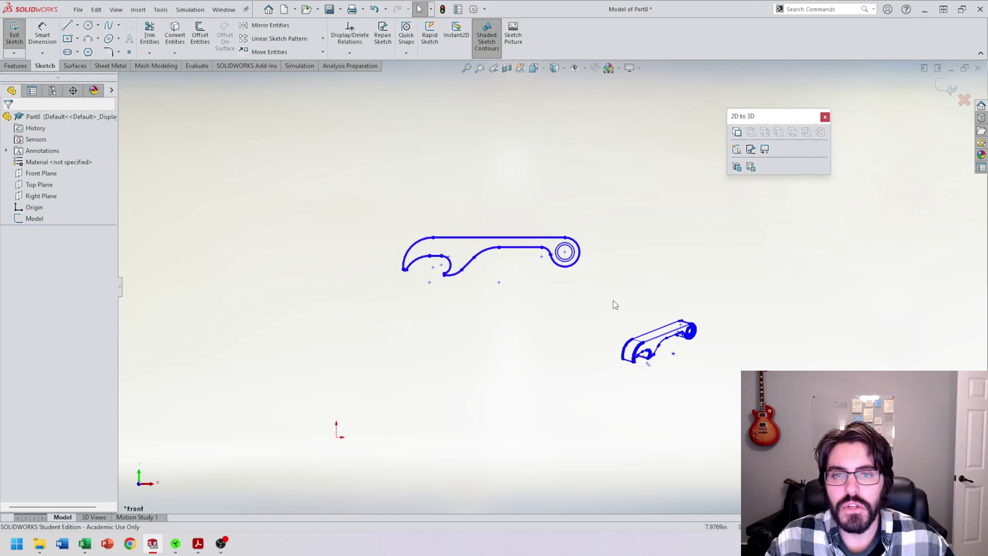
scroll(560, 294, "down", 1)
scroll(591, 301, "up", 1)
left_click_drag(331, 180, 636, 315)
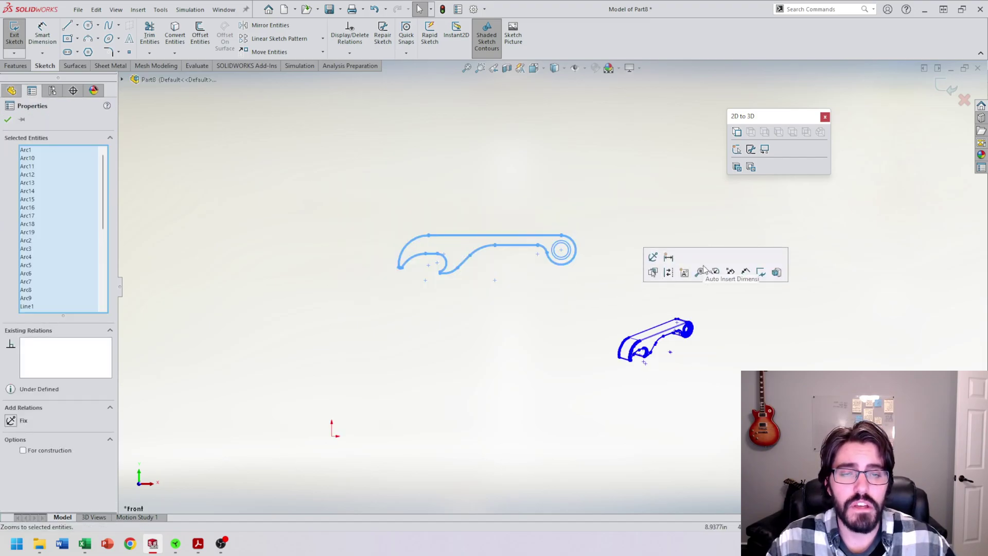
left_click(644, 198)
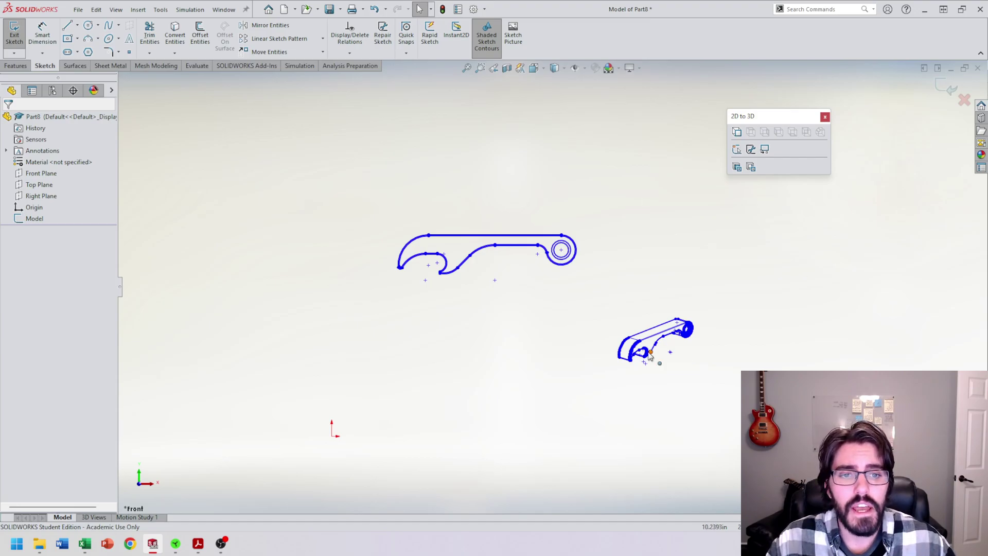
Step: Delete all the isometric view geometry from the imported sketch
left_click_drag(581, 288, 727, 401)
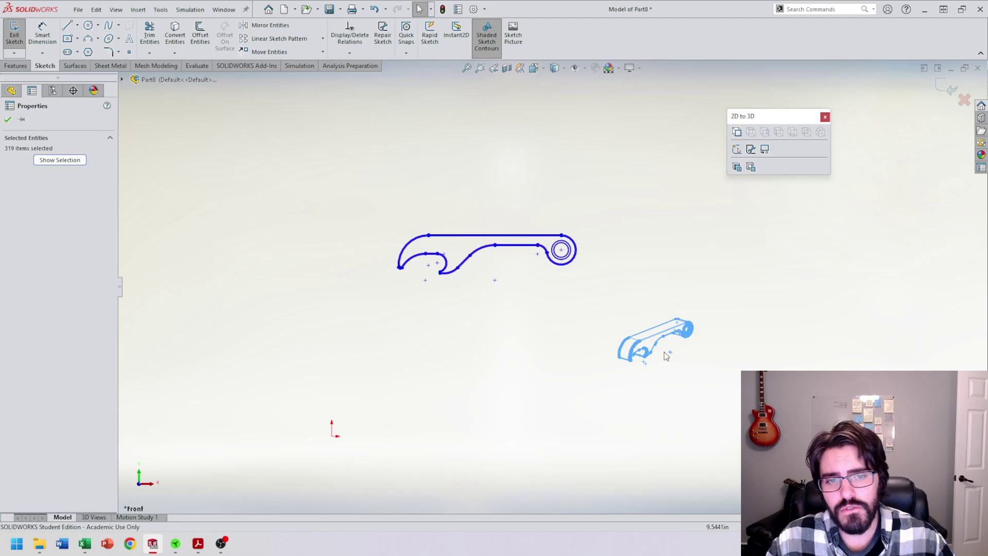
left_click(712, 359)
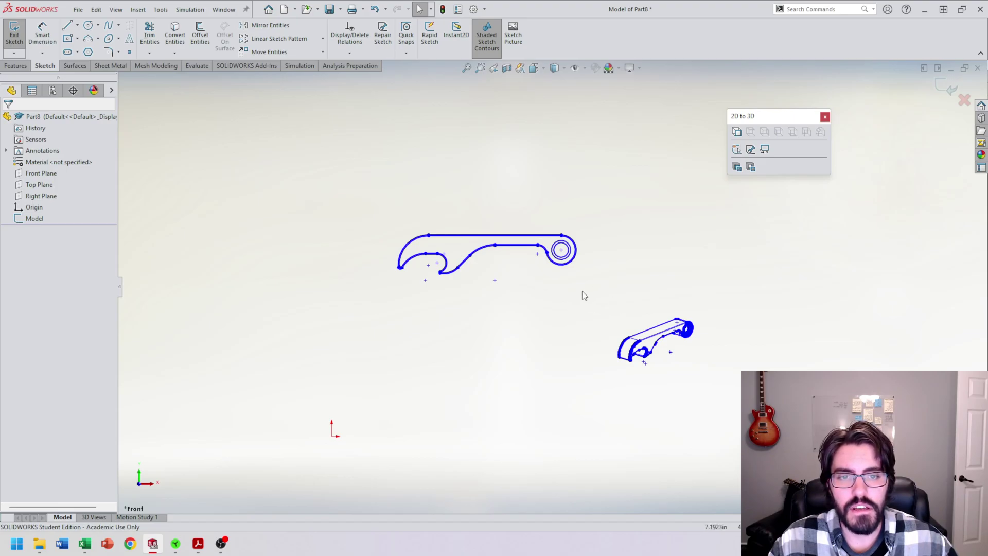
mouse_move(577, 283)
left_mouse_down()
mouse_move(684, 380)
mouse_move(787, 423)
mouse_move(746, 399)
mouse_move(814, 423)
mouse_move(743, 391)
mouse_move(755, 404)
mouse_move(592, 317)
mouse_move(794, 413)
left_mouse_up()
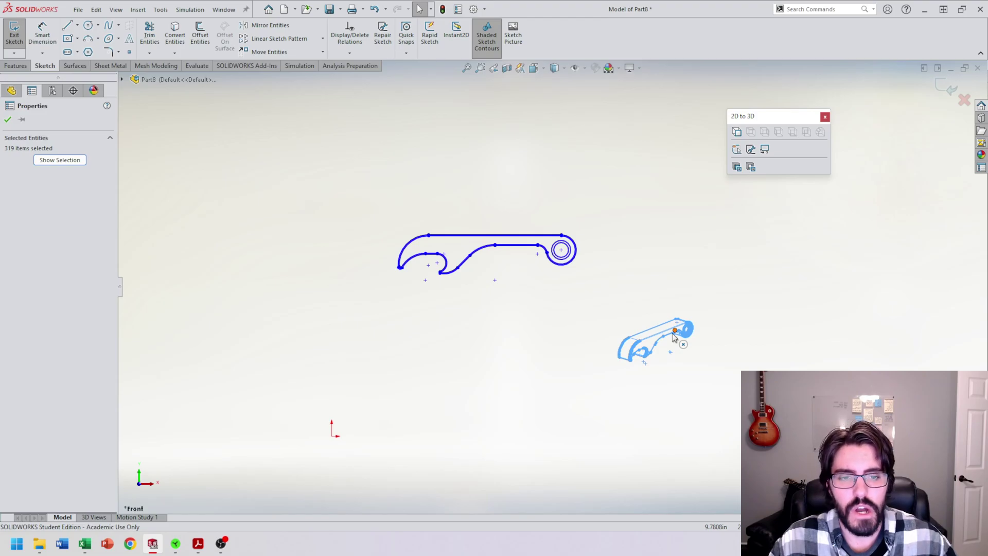
key("Delete")
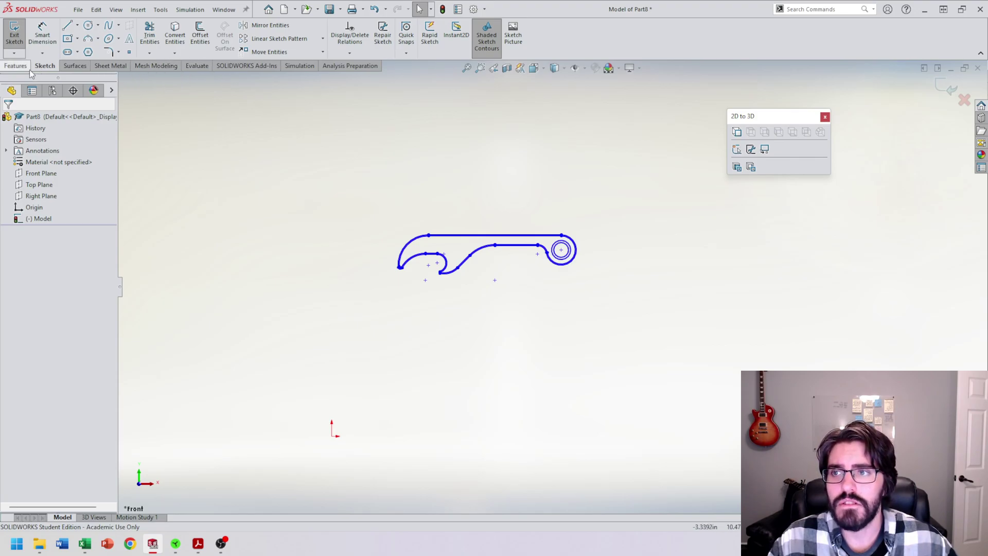
Step: Measure the distance between the handle's lower edge endpoint near the ring and the profile's upper outer line
left_click(198, 66)
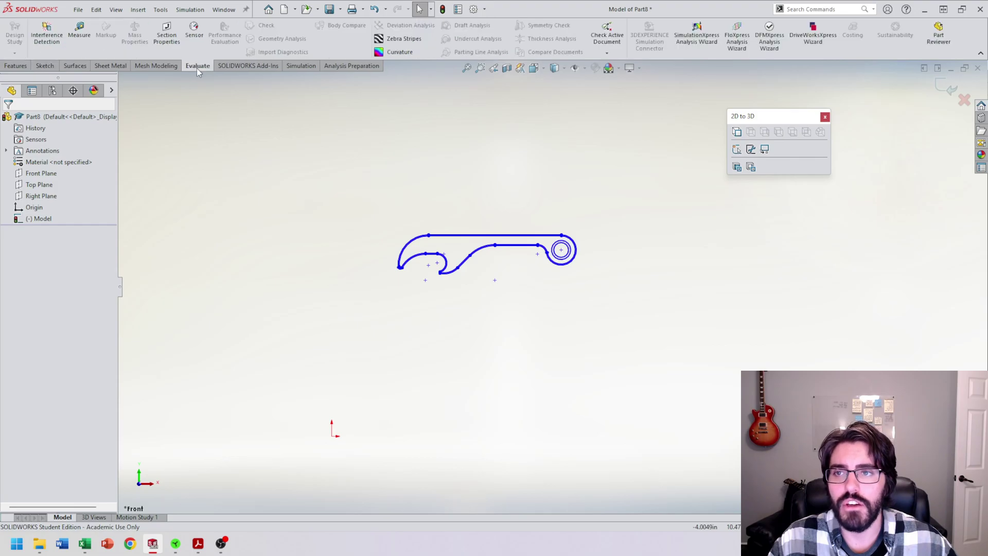
left_click(82, 34)
scroll(576, 201, "down", 4)
scroll(534, 291, "down", 6)
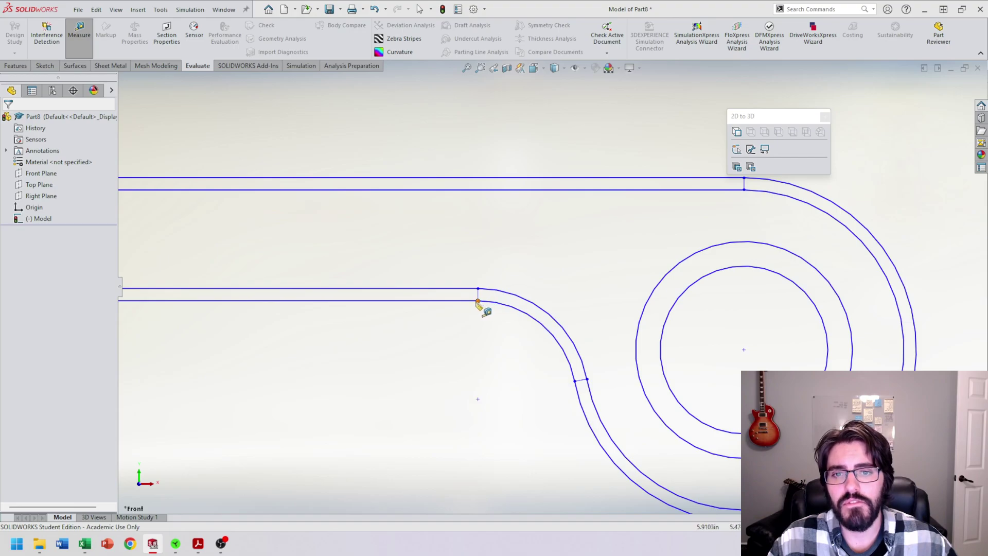
left_click(478, 301)
left_click(482, 178)
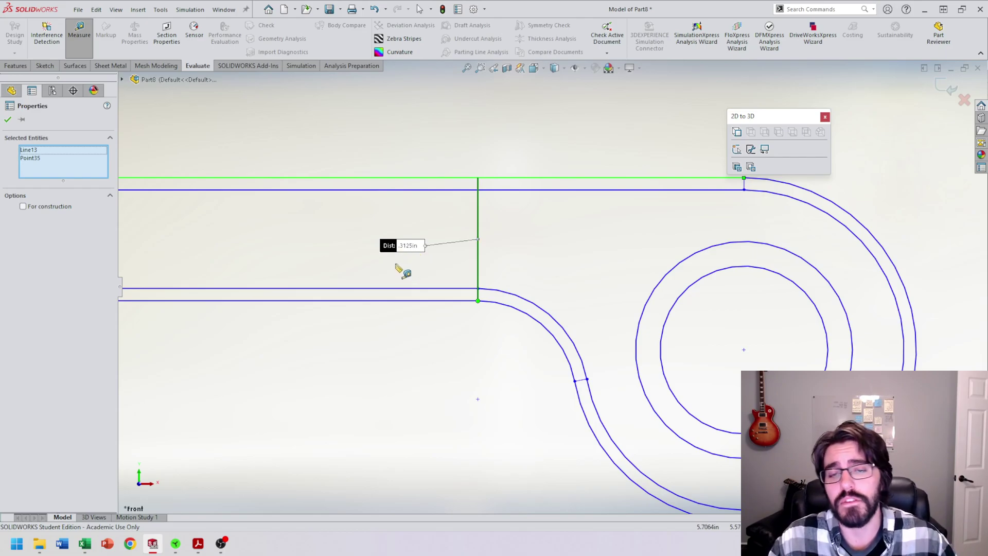
scroll(550, 291, "up", 5)
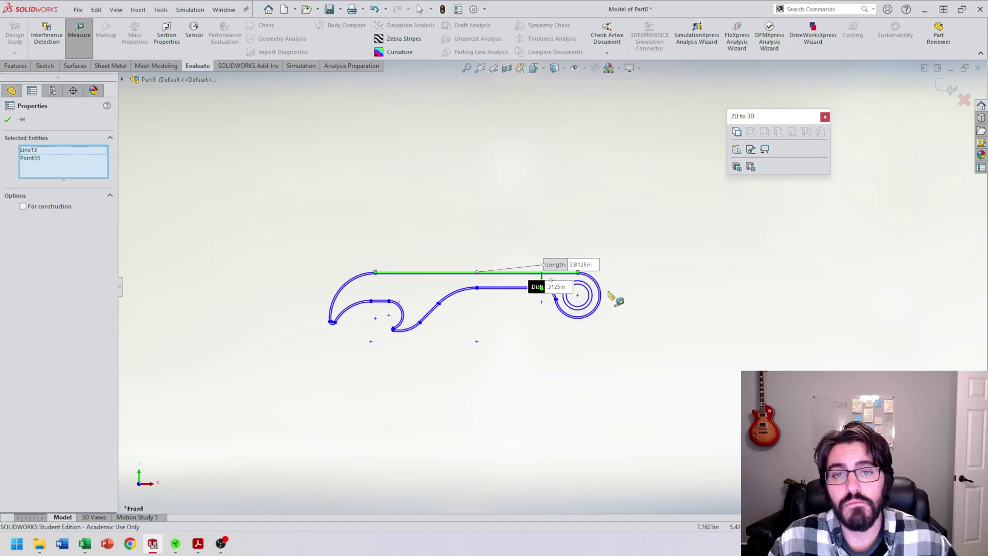
key("Escape")
Step: Select the whole bottle-opener profile and set up a Scale Entities operation about the ring hole's center with a factor of 1/2
scroll(671, 319, "up", 2)
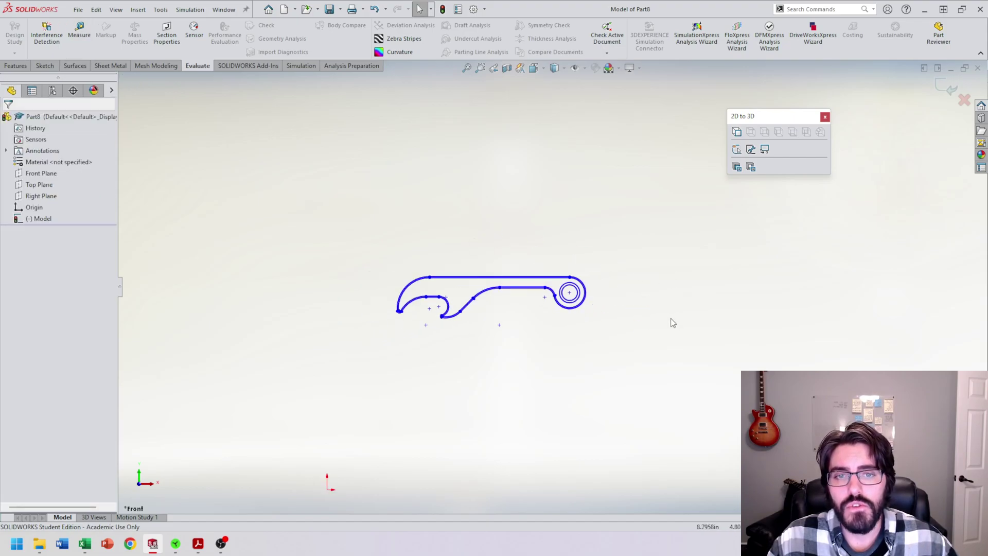
scroll(671, 318, "down", 1)
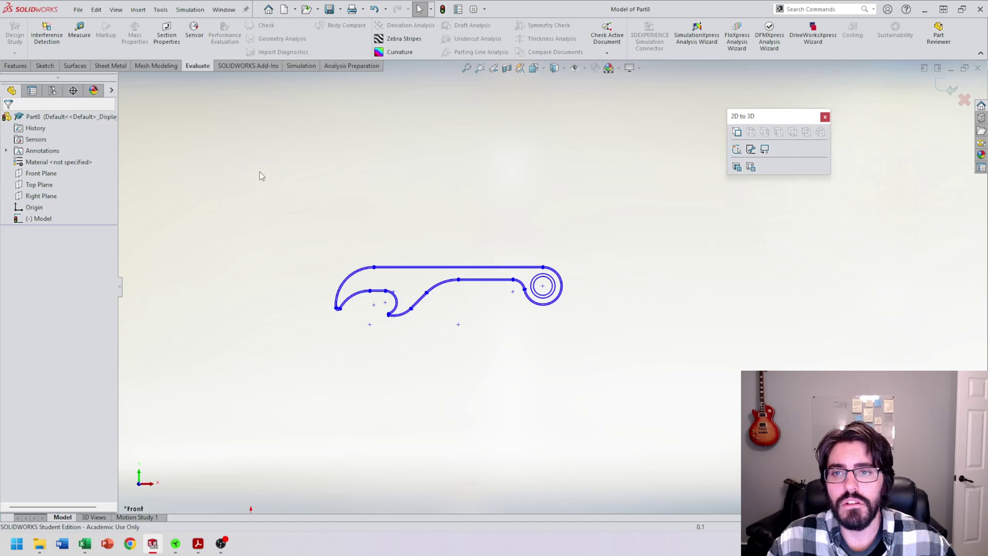
mouse_move(287, 189)
left_mouse_down()
mouse_move(591, 401)
mouse_move(646, 401)
mouse_move(550, 363)
mouse_move(605, 381)
left_mouse_up()
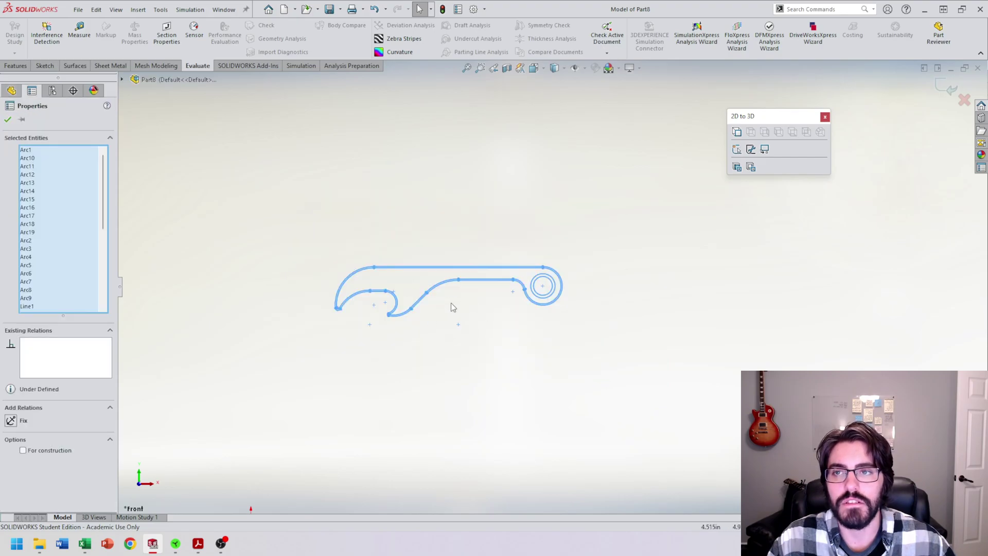
left_click(50, 69)
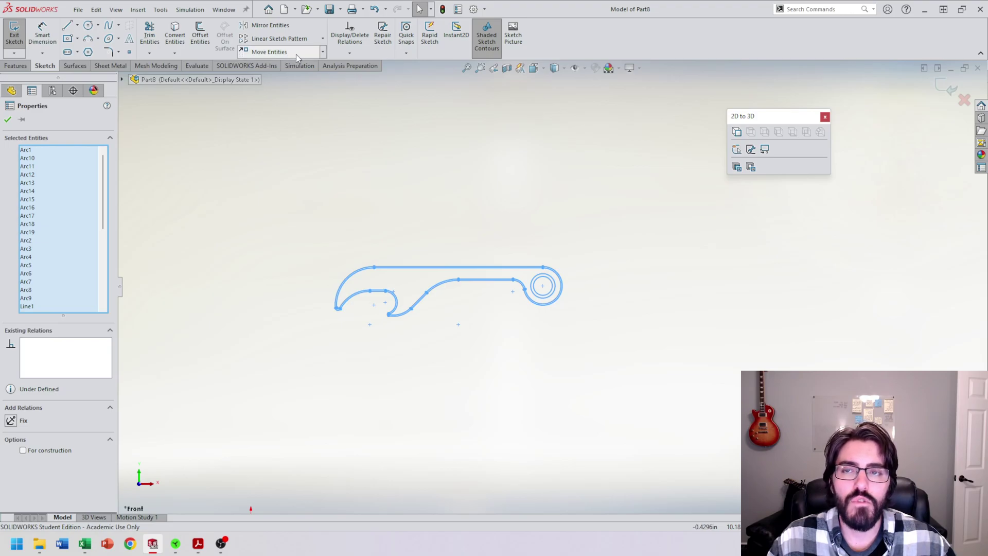
left_click(323, 53)
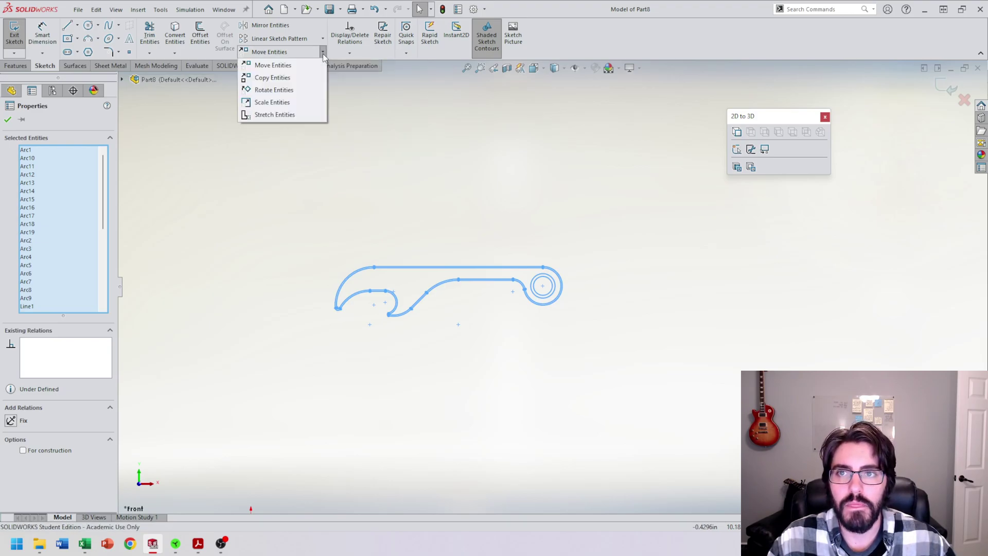
left_click(274, 103)
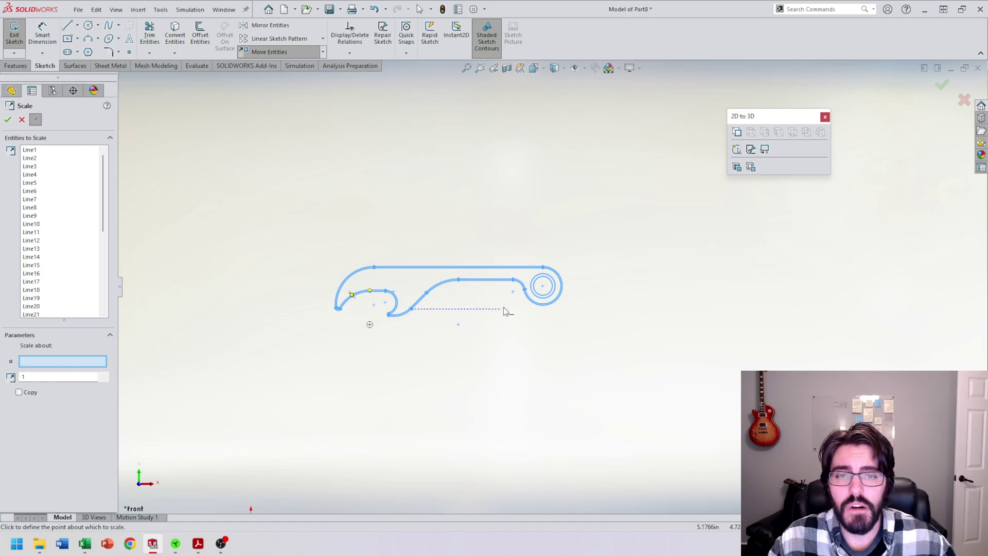
left_click(542, 286)
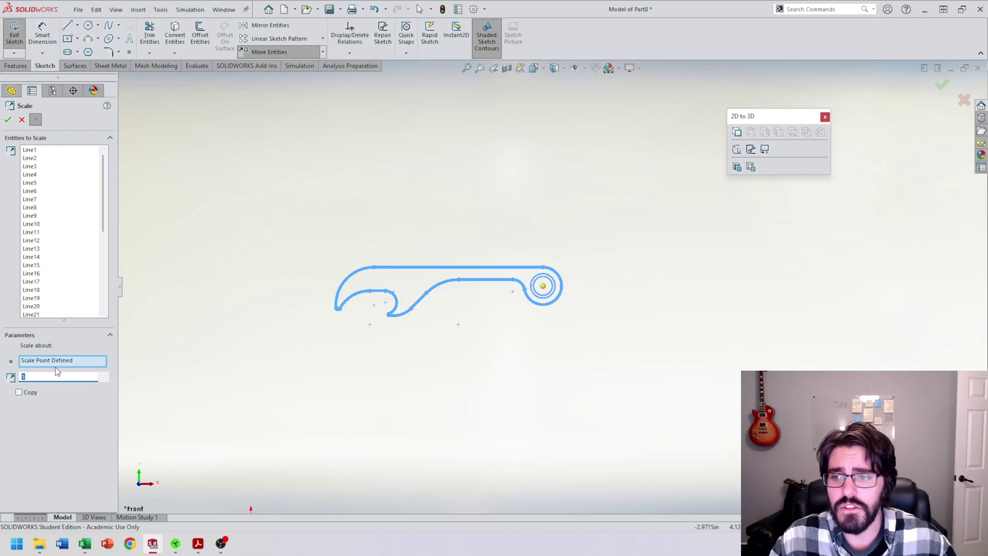
type("1")
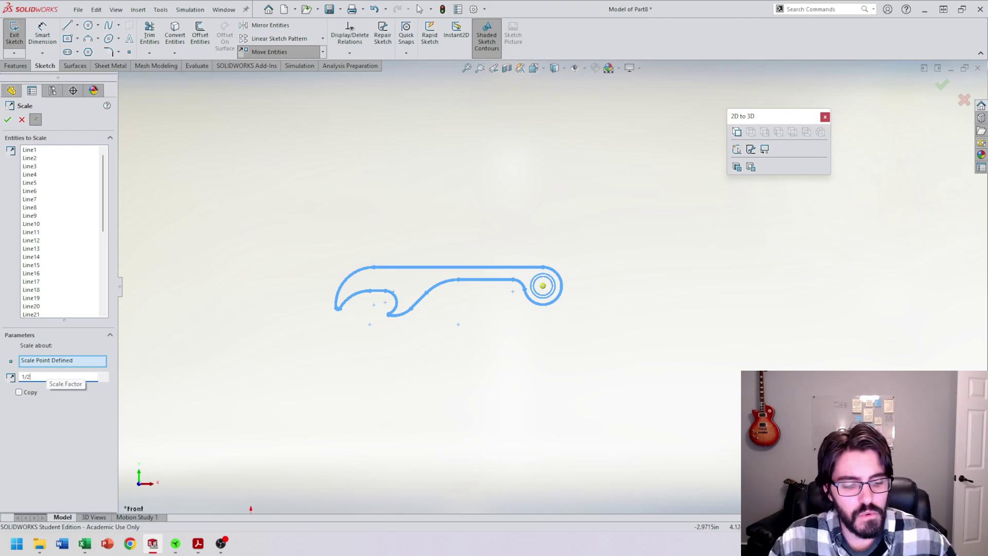
key("Return")
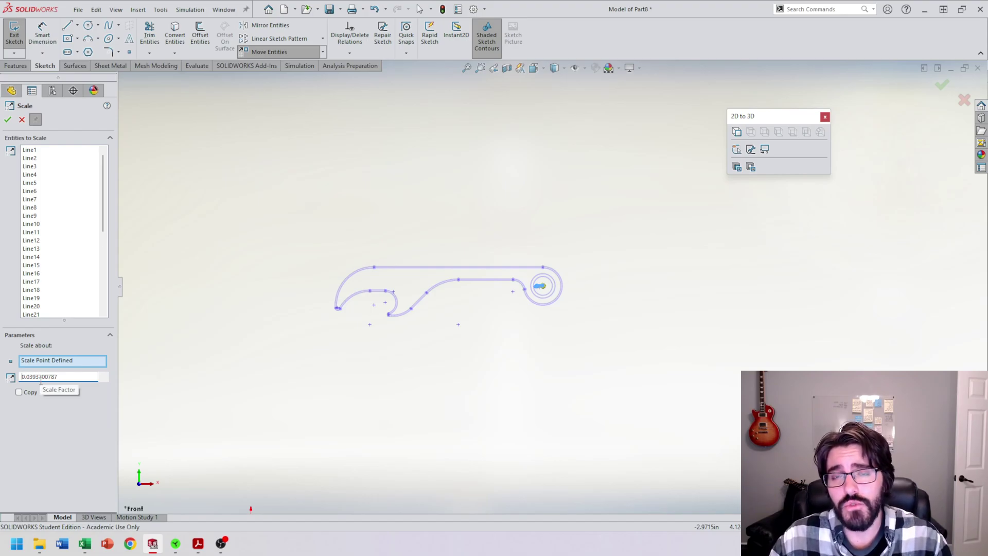
Step: Re-enter the scale factor as 1/2
left_click_drag(72, 376, 1, 369)
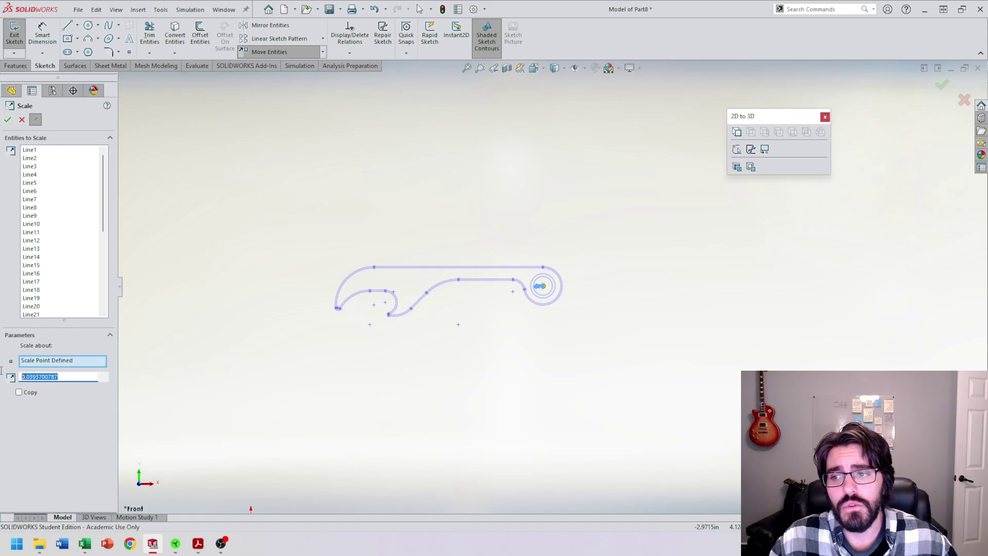
type("1")
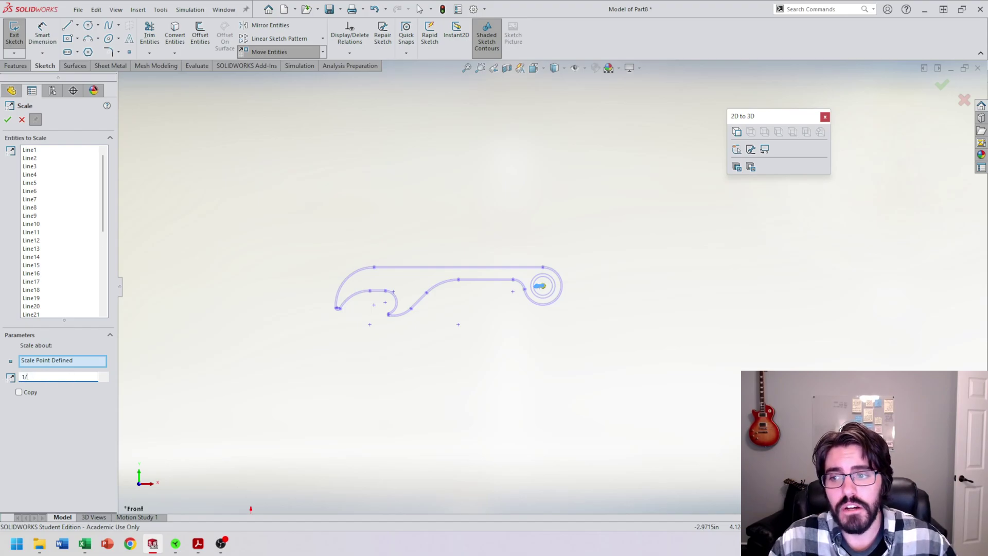
type("/2")
key("Return")
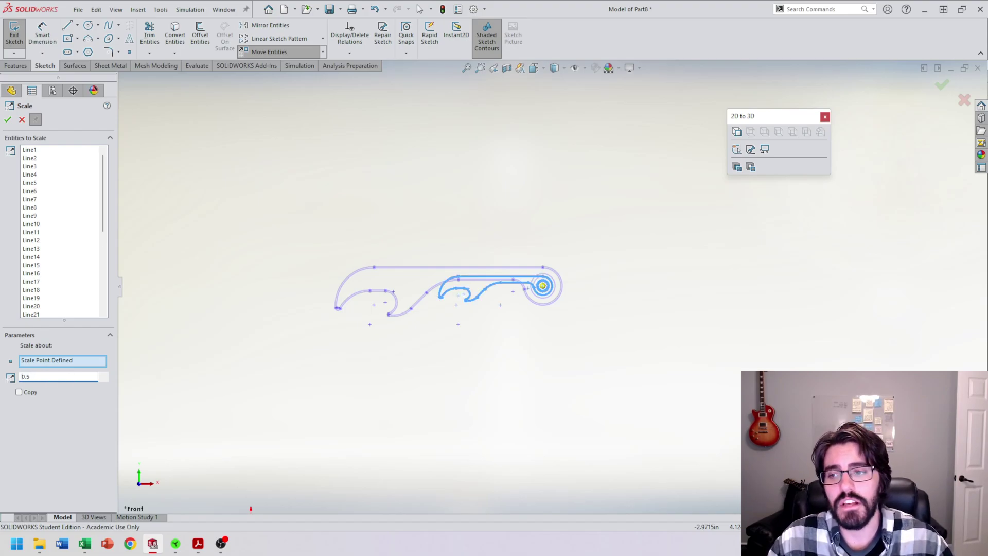
Step: Redefine the scale point at the center of the ring hole and apply the scaling to the profile
left_click(51, 360)
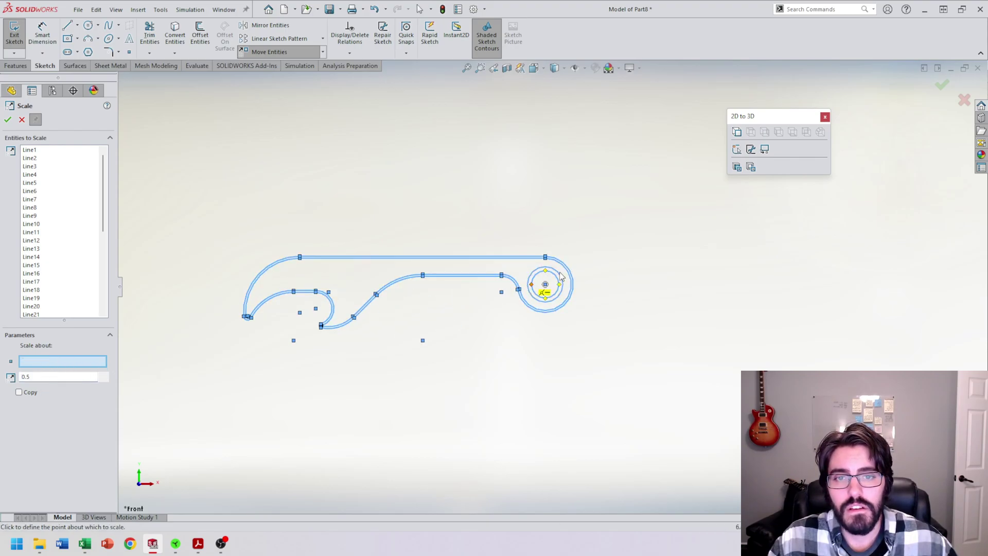
scroll(547, 280, "down", 4)
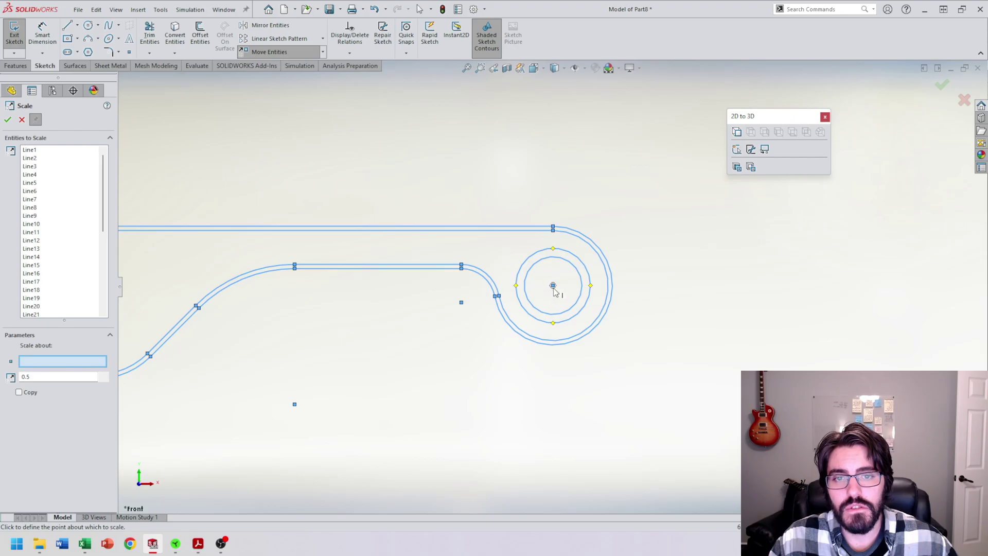
left_click(553, 287)
scroll(554, 286, "up", 6)
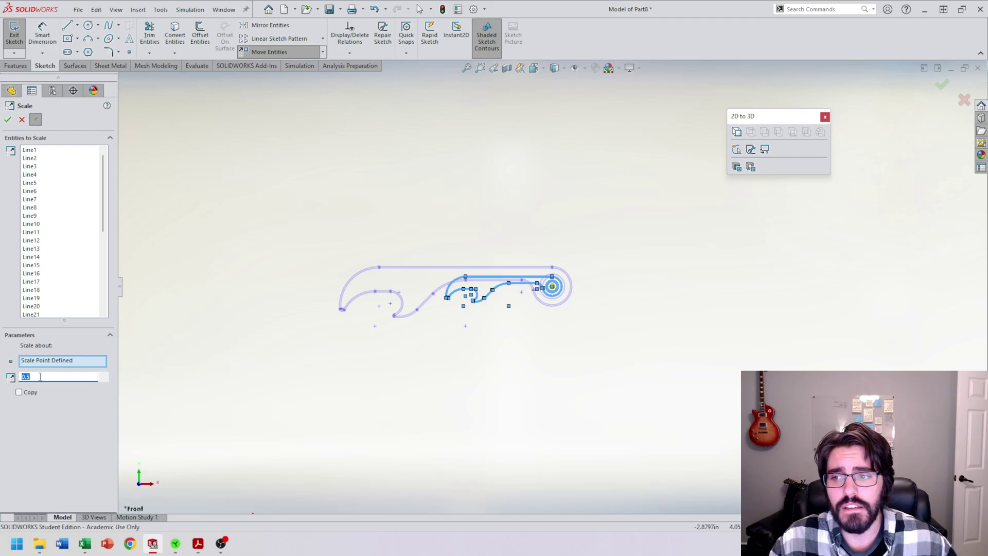
left_click(8, 120)
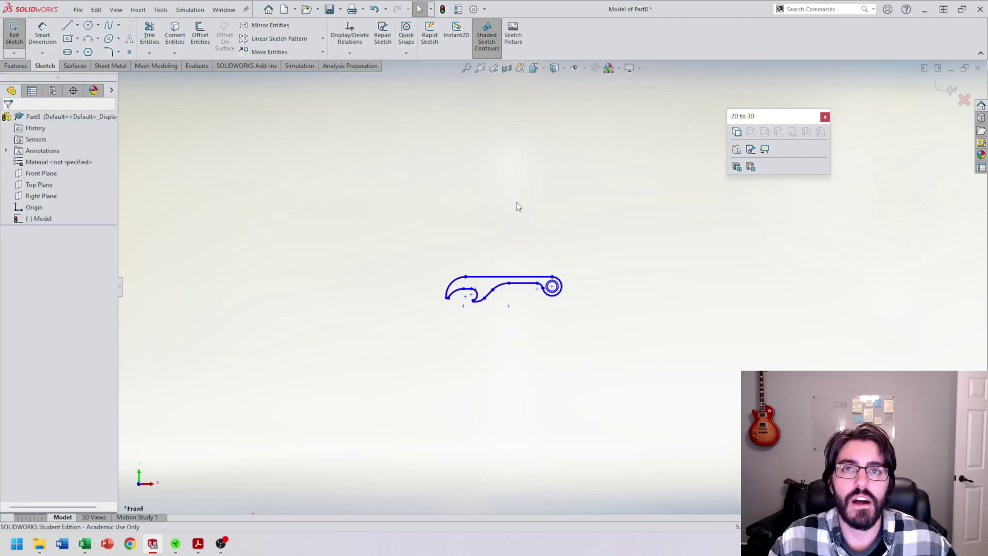
Step: Measure the scaled handle's thickness from the lower edge endpoint near the ring to the upper outer line
left_click(200, 67)
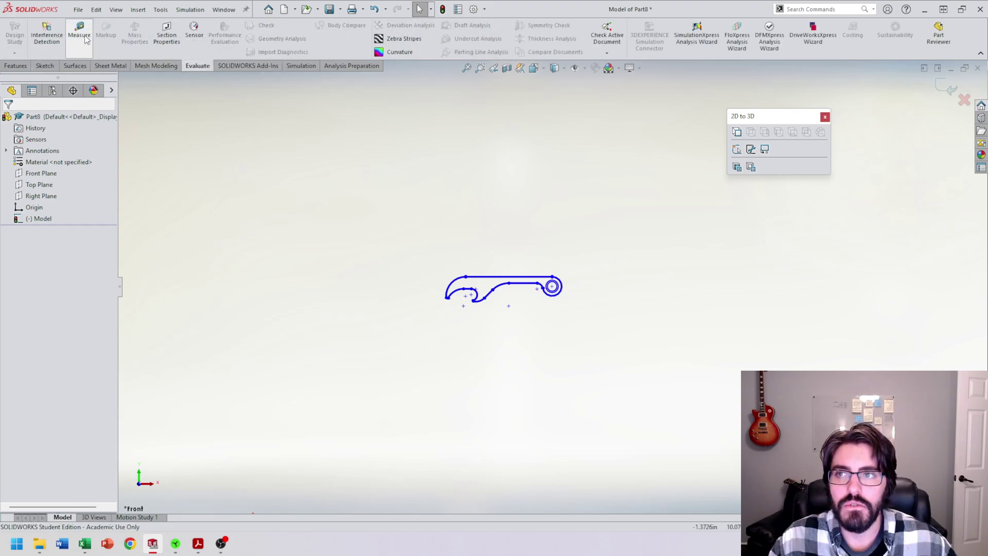
scroll(613, 309, "down", 10)
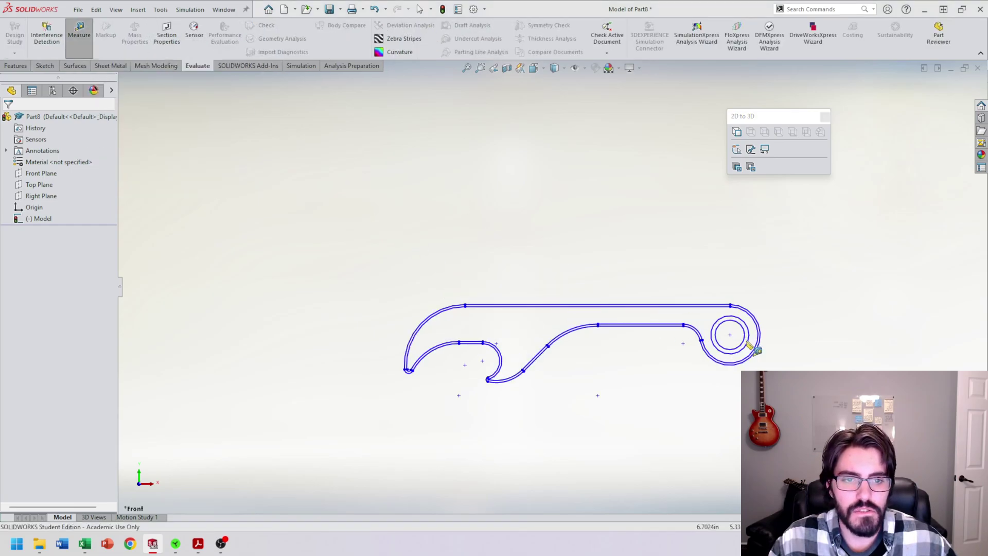
left_click(518, 278)
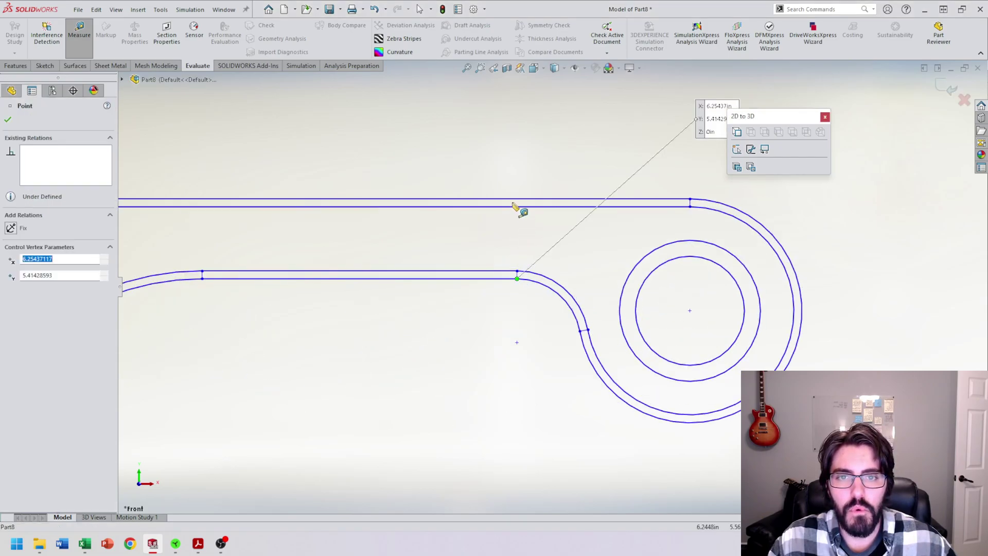
left_click(520, 199)
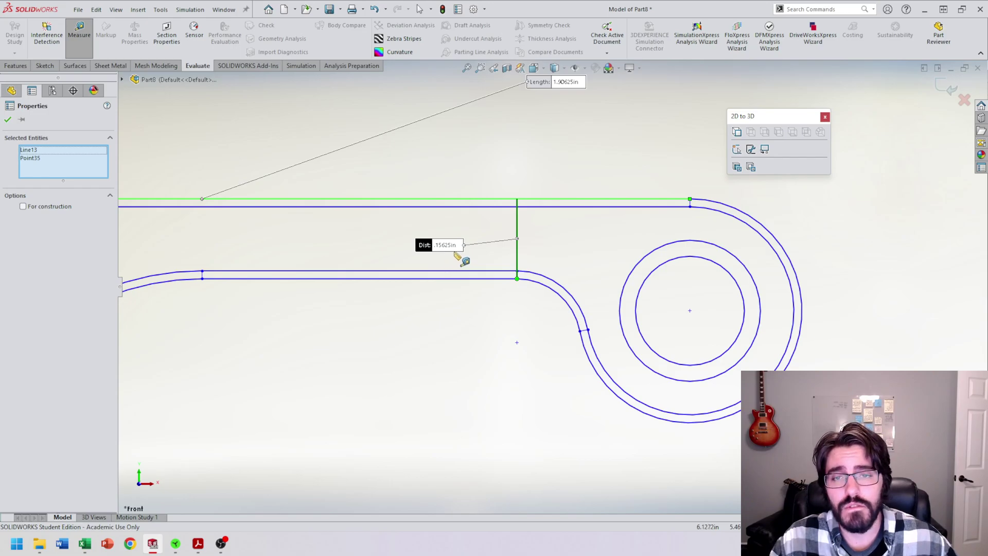
scroll(441, 271, "up", 3)
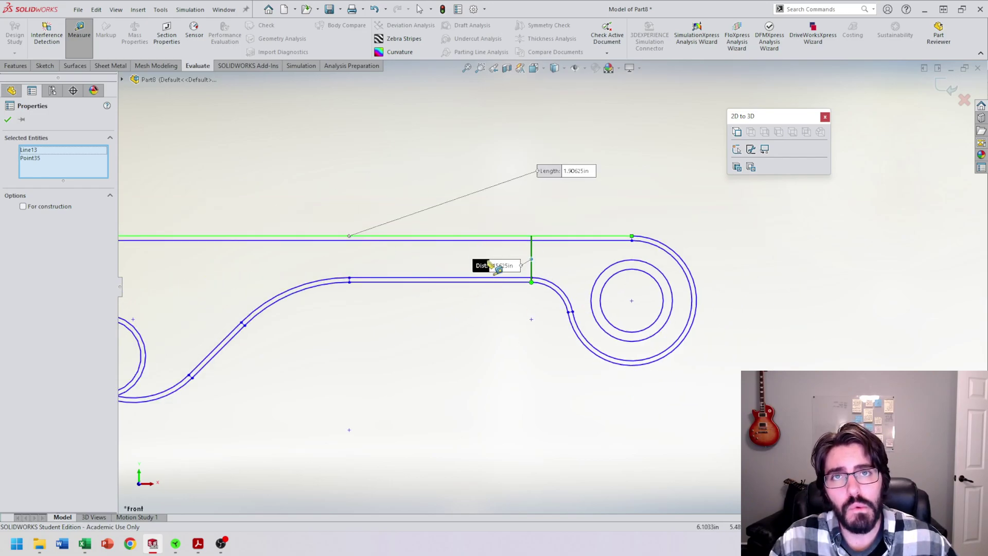
scroll(551, 280, "up", 2)
scroll(415, 212, "up", 6)
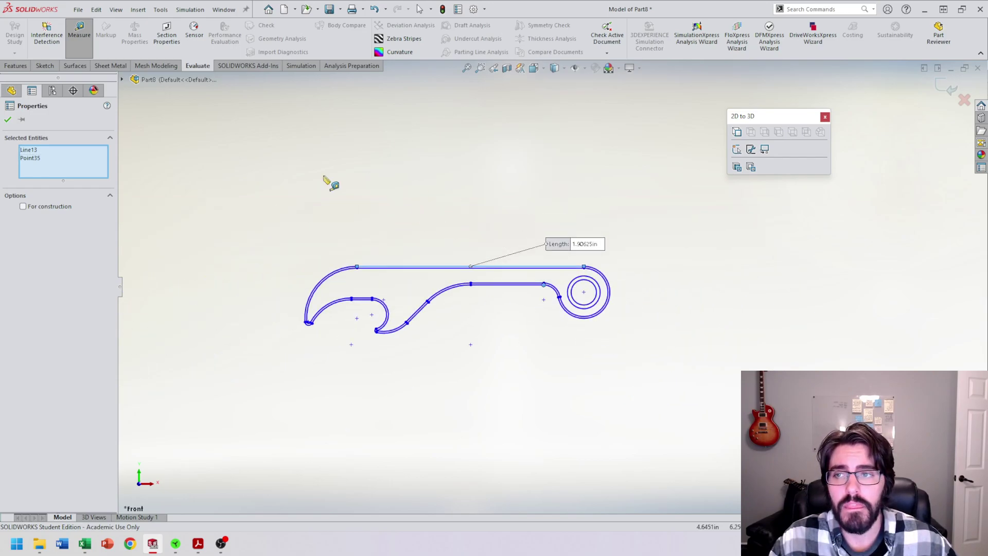
left_click(7, 119)
key("Escape")
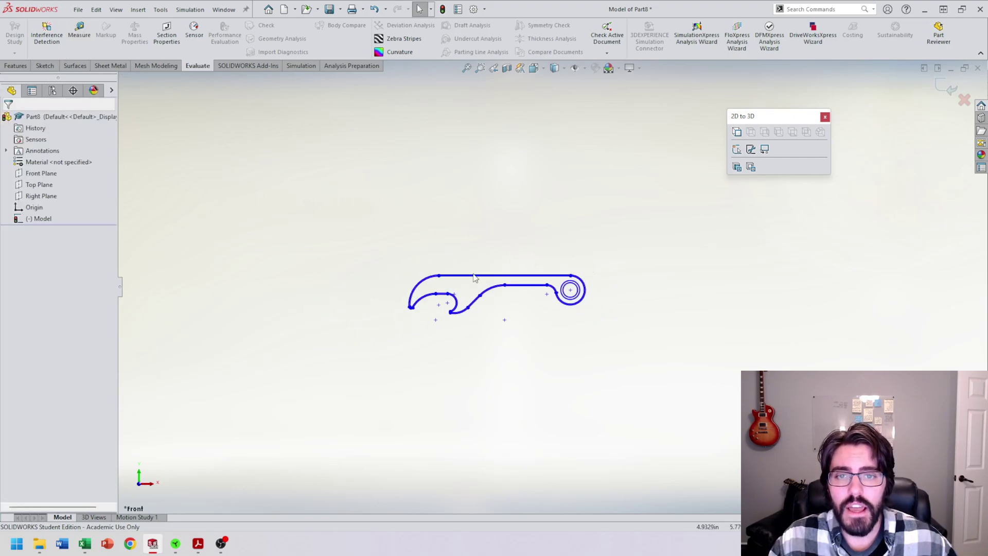
Step: Select the entire bottle-opener profile and start a Move Entities operation on it
scroll(551, 286, "up", 3)
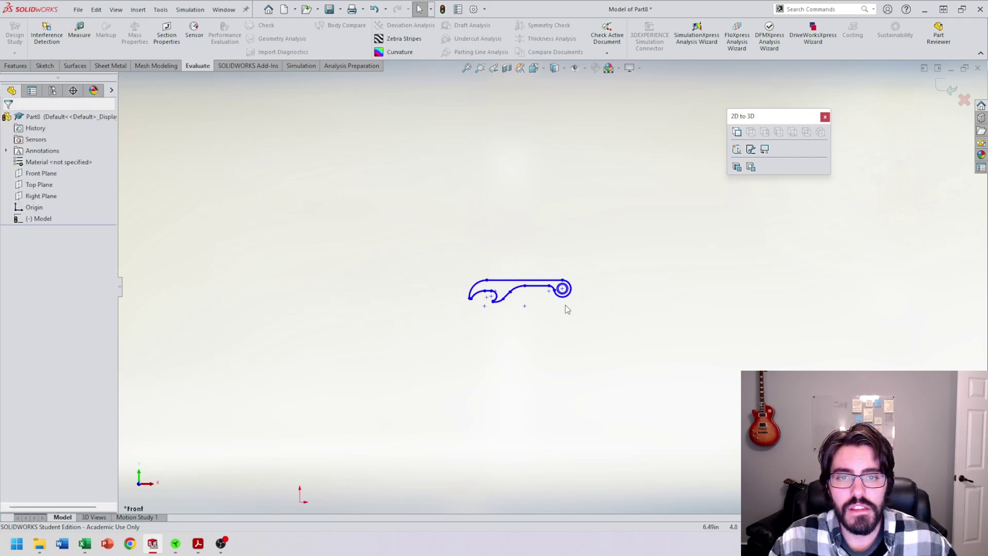
scroll(551, 313, "up", 2)
scroll(419, 386, "down", 2)
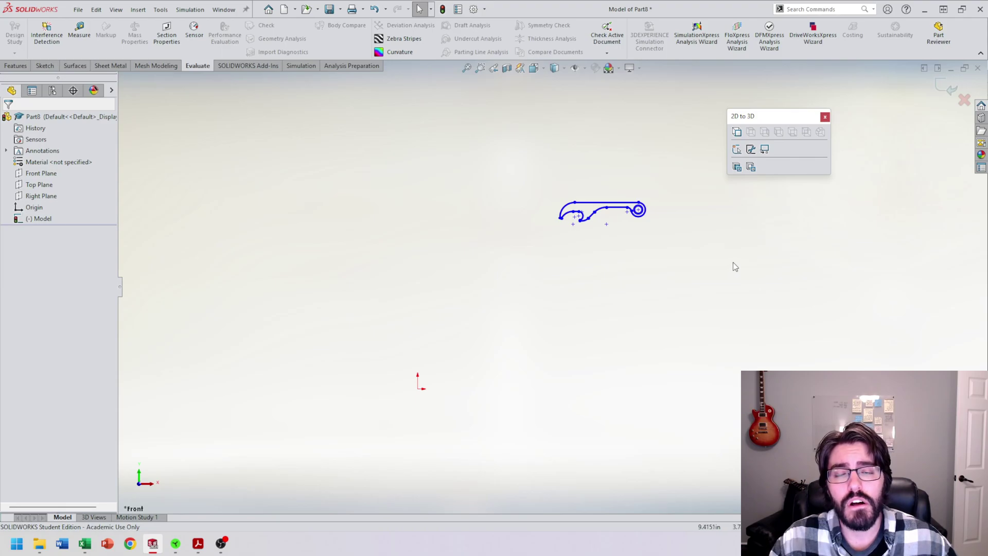
middle_click_drag(647, 187, 630, 224, "ctrl")
scroll(630, 224, "down", 4)
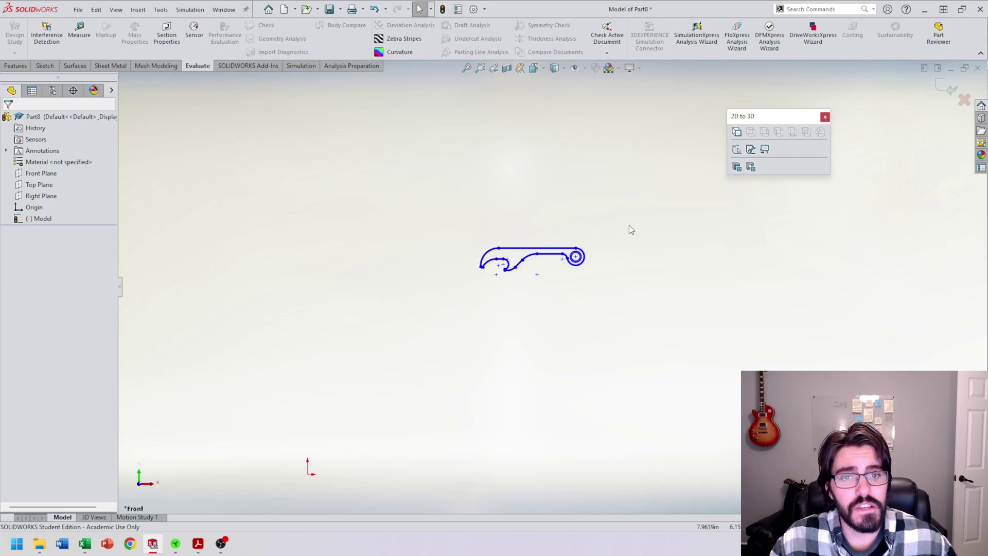
mouse_move(276, 186)
left_mouse_down()
mouse_move(512, 332)
mouse_move(687, 402)
left_mouse_up()
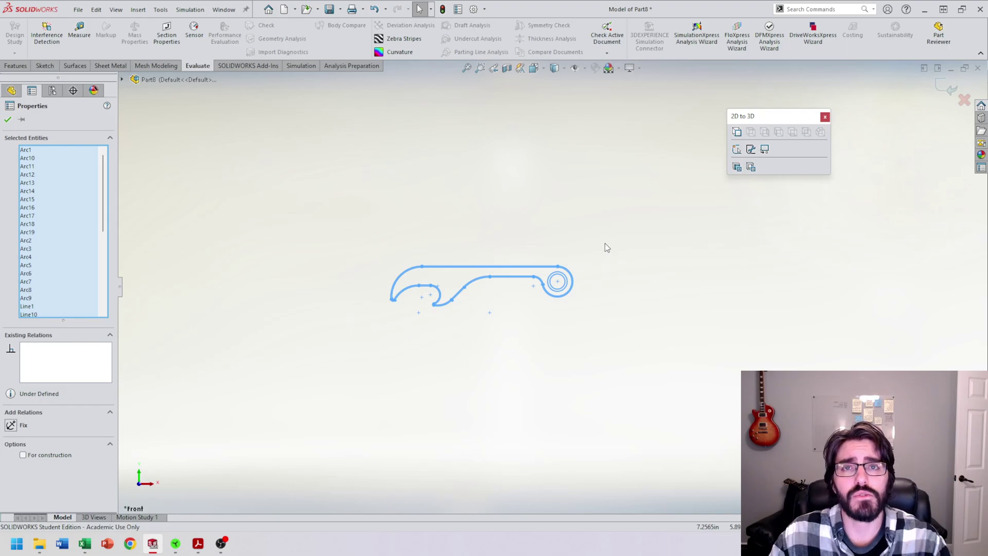
scroll(522, 293, "up", 2)
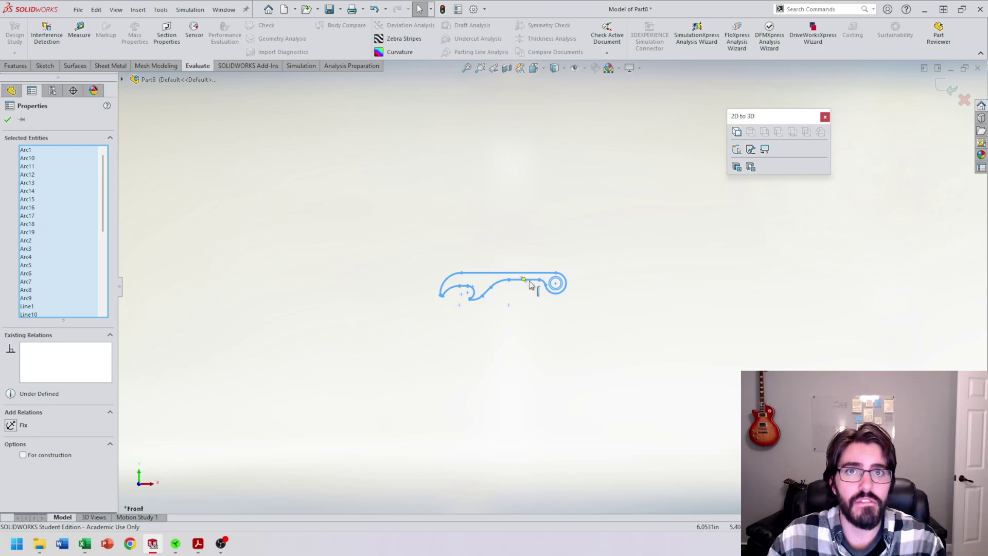
scroll(575, 203, "up", 2)
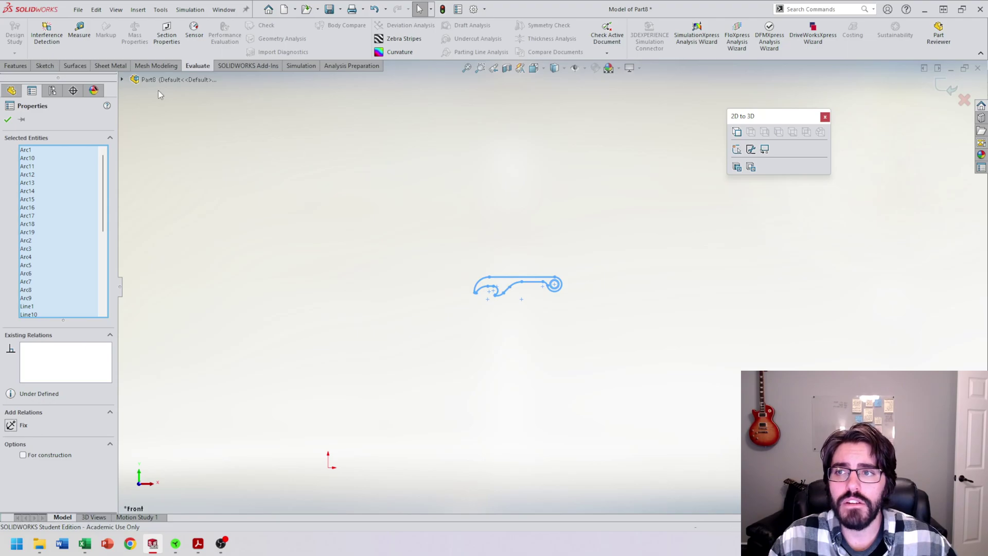
left_click(49, 68)
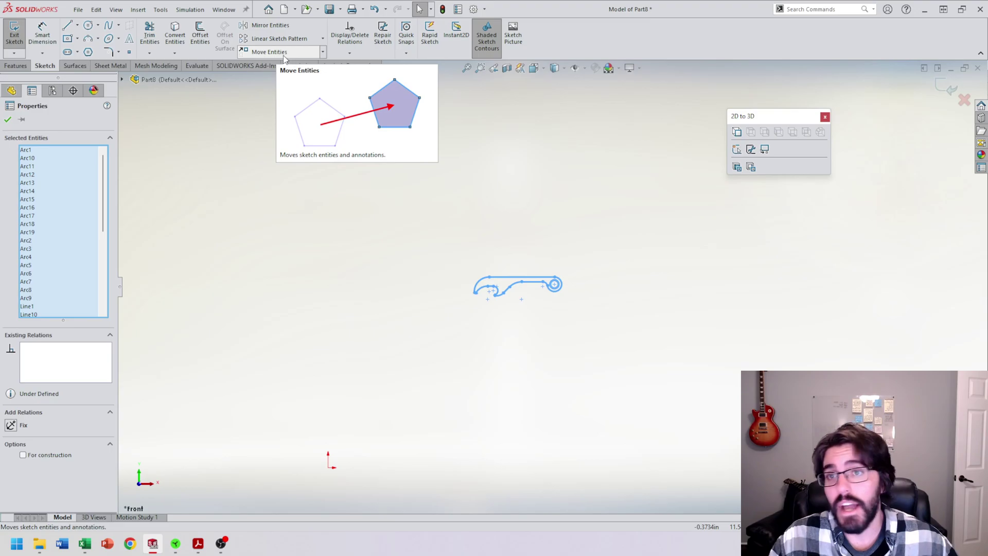
left_click(322, 51)
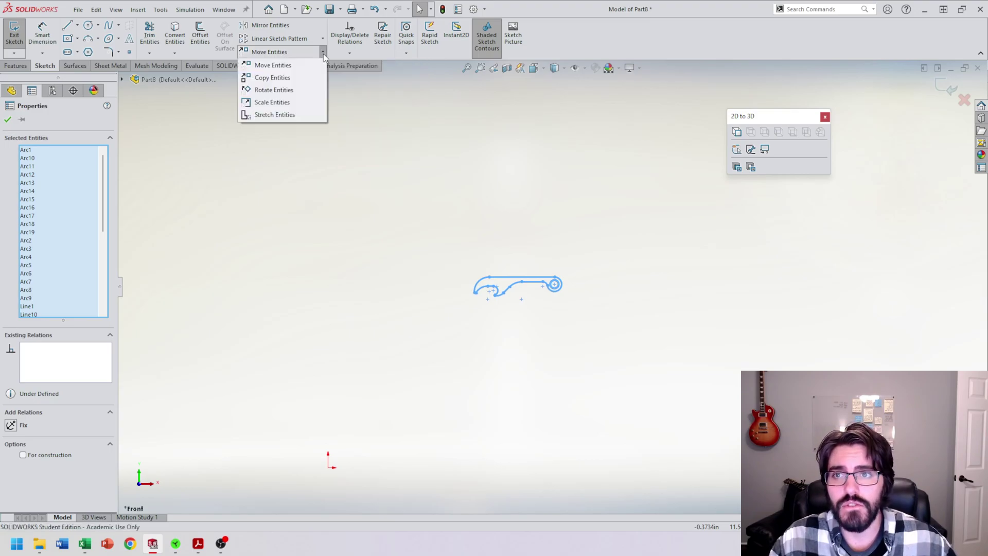
left_click(278, 65)
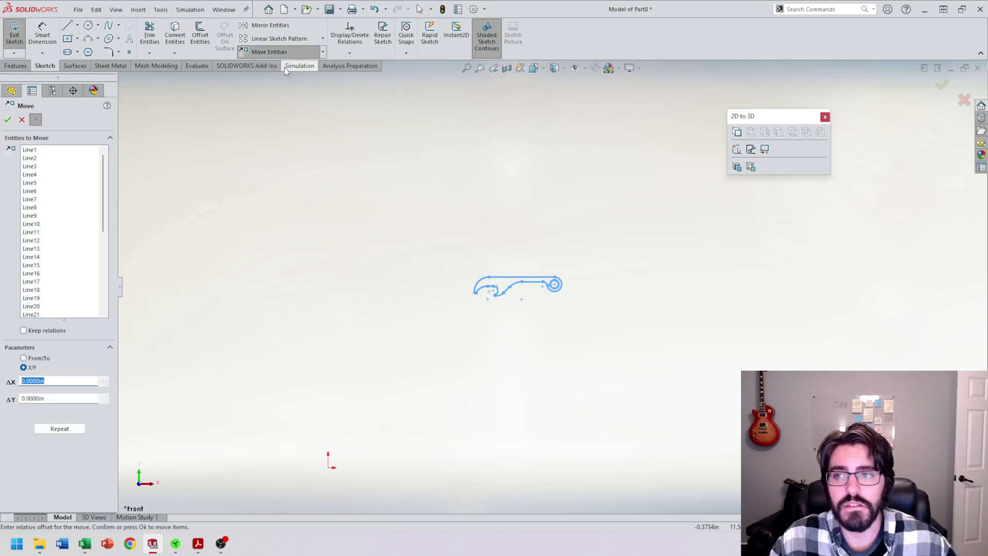
Step: Switch the move to From/To and set the center of the ring hole as its start point
scroll(560, 298, "down", 3)
scroll(560, 299, "down", 3)
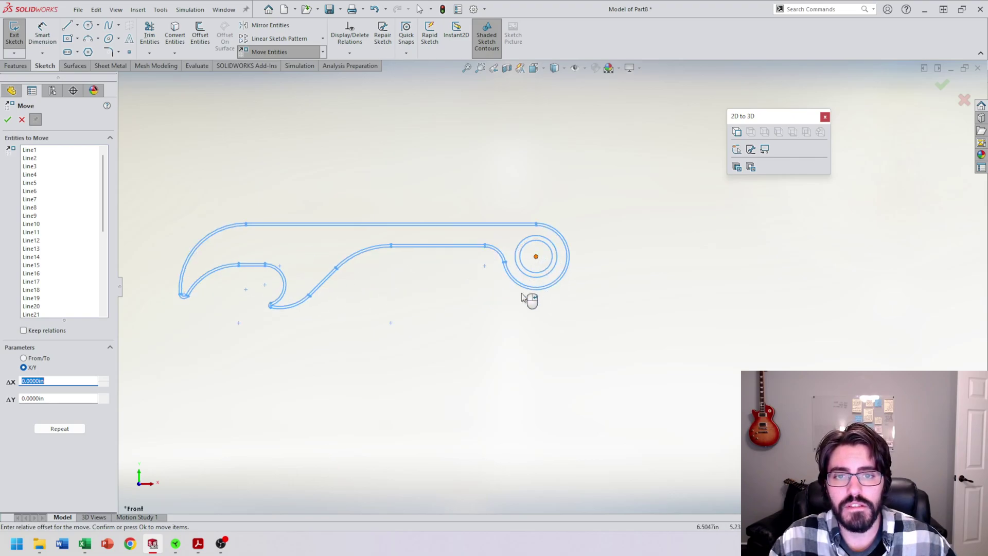
scroll(531, 289, "up", 5)
scroll(418, 399, "down", 3)
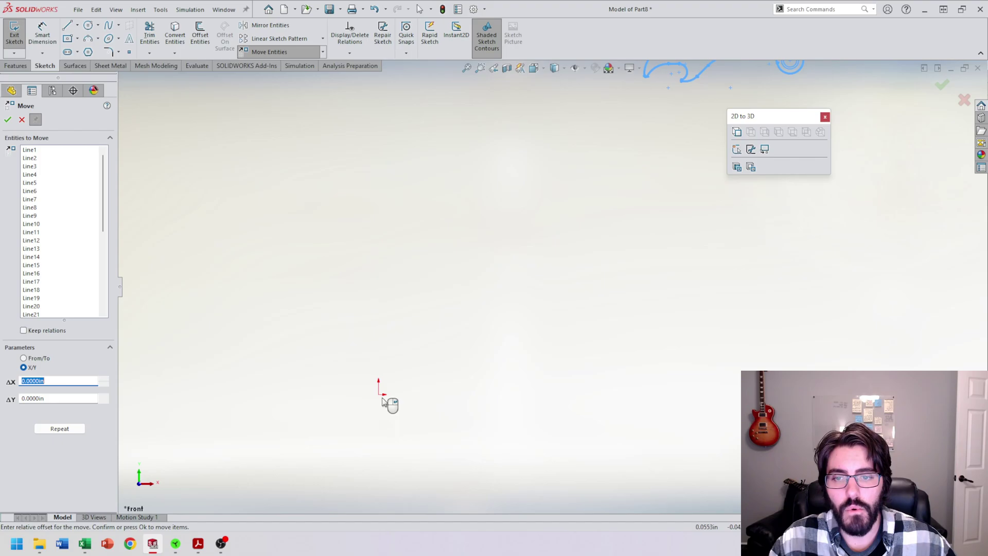
scroll(650, 293, "up", 3)
scroll(653, 275, "down", 1)
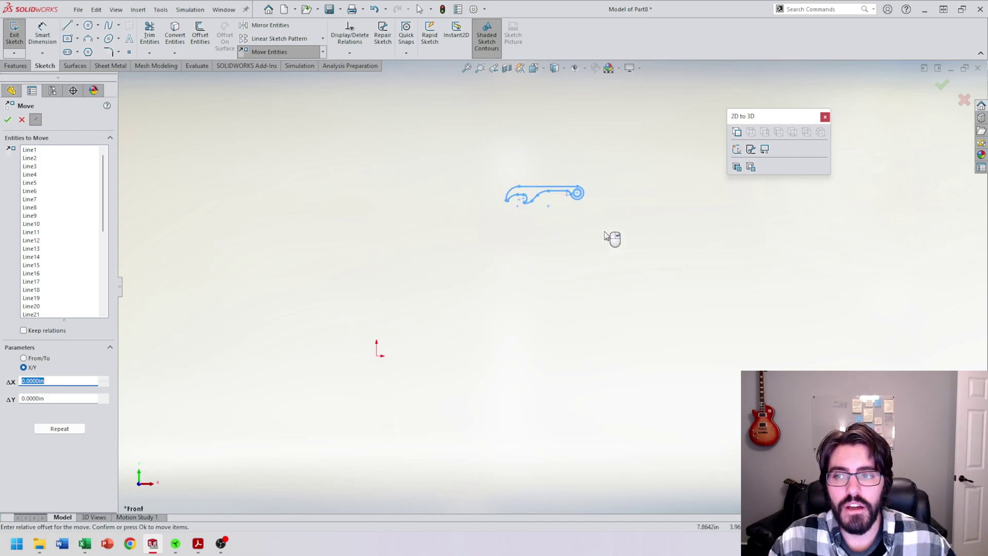
left_click(23, 358)
scroll(605, 252, "down", 4)
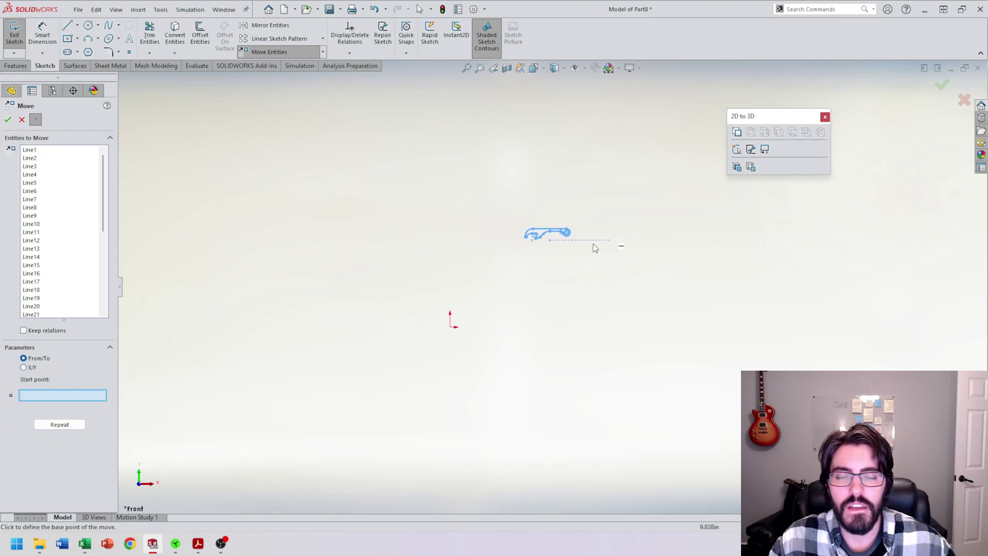
scroll(468, 199, "down", 2)
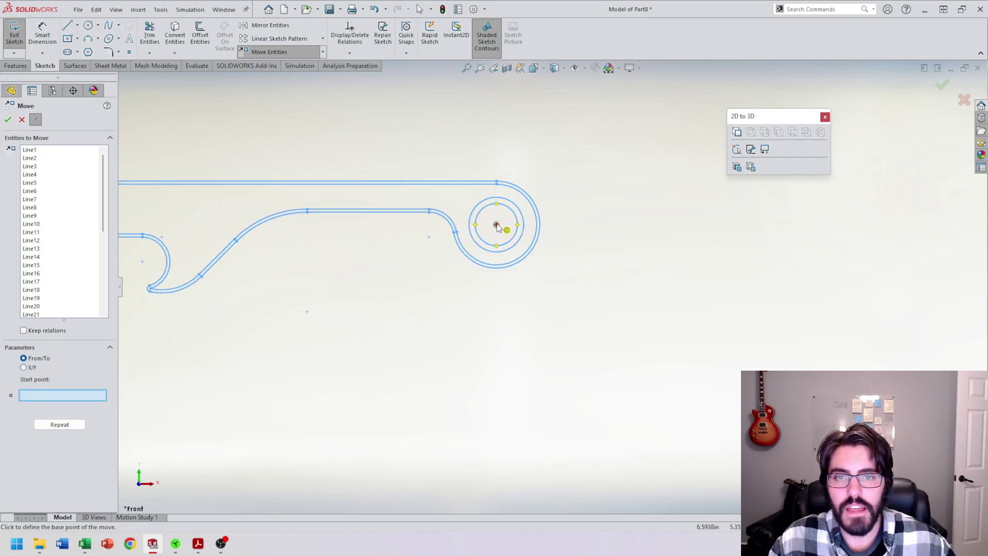
left_click(499, 226)
Step: Place the profile with the ring hole's center on the sketch origin and end the move
scroll(543, 280, "up", 2)
scroll(543, 279, "up", 5)
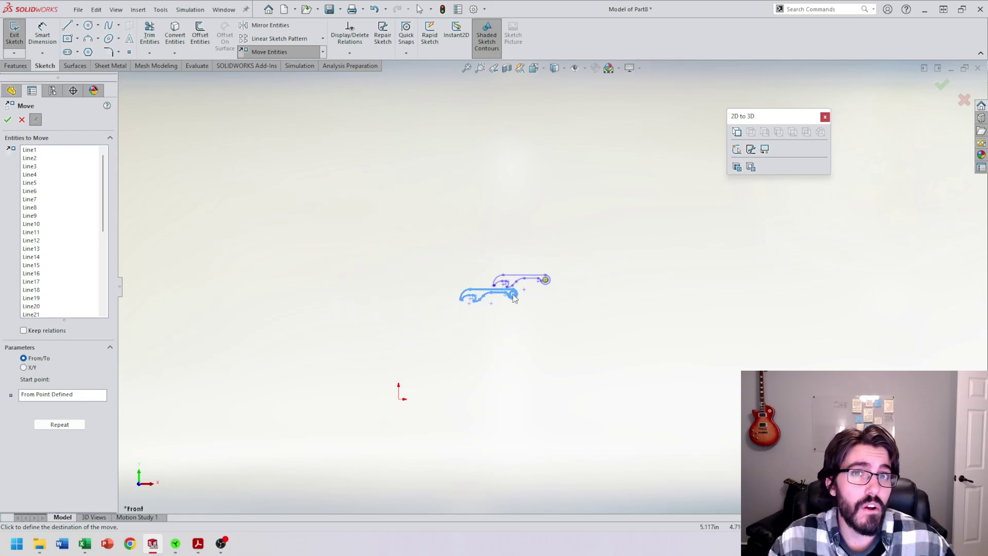
scroll(403, 420, "up", 5)
scroll(451, 376, "up", 3)
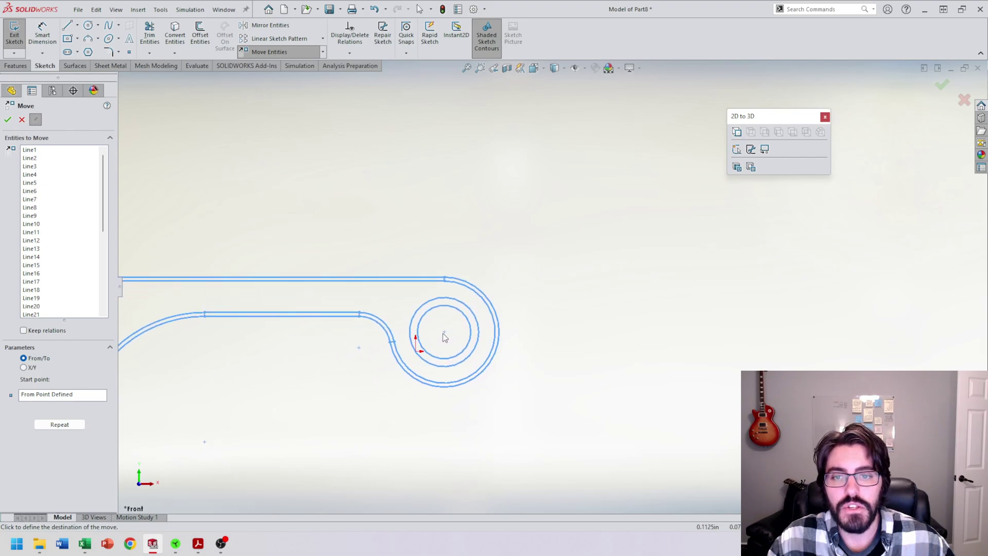
scroll(623, 347, "up", 3)
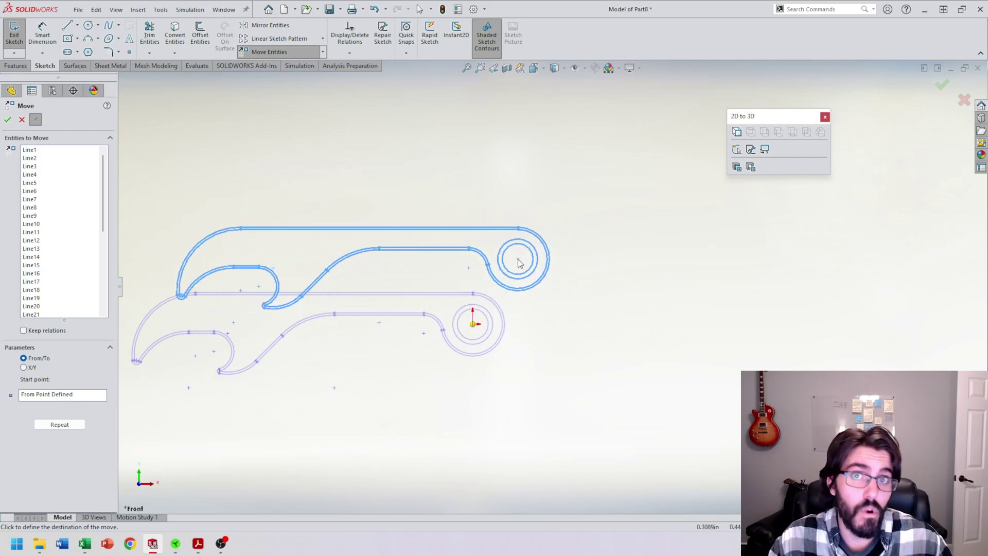
scroll(518, 258, "up", 3)
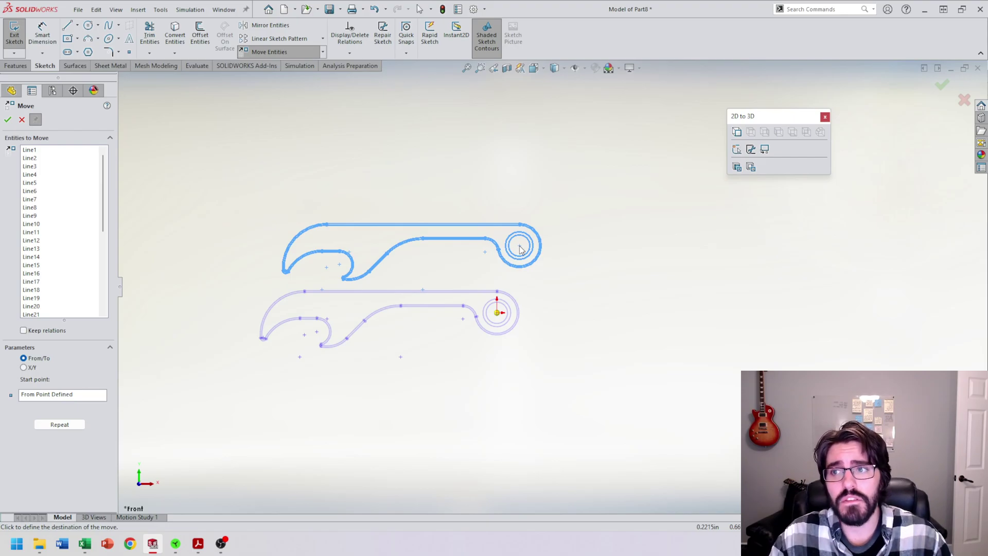
key("Escape")
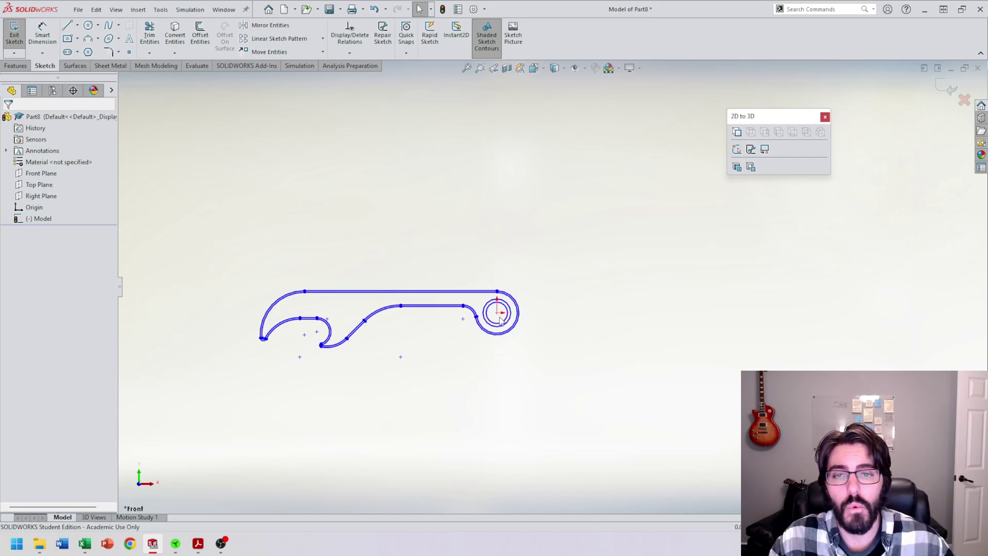
Step: Measure the distance from the origin to the outer top line's endpoint directly above the ring hole
scroll(560, 300, "up", 3)
scroll(499, 274, "down", 6)
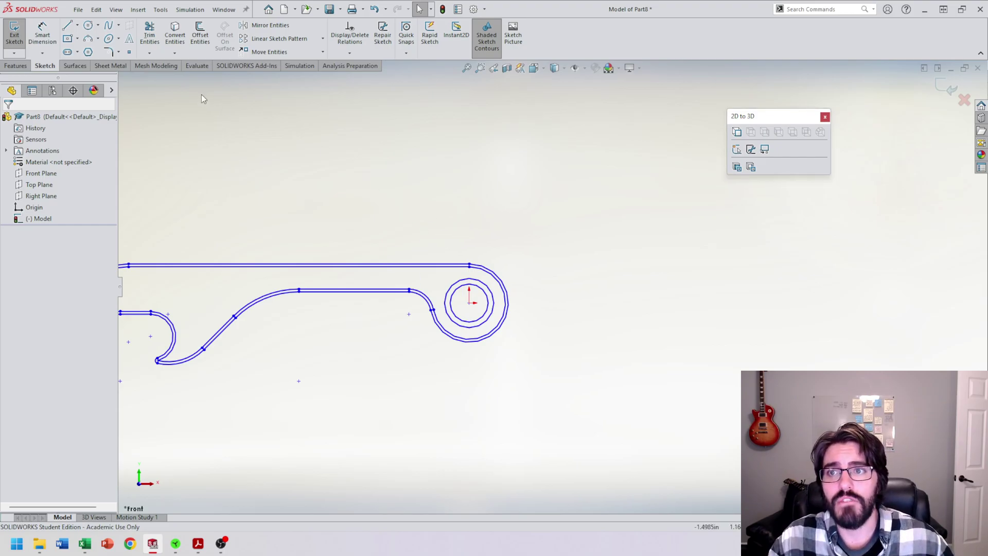
left_click(200, 68)
left_click(86, 40)
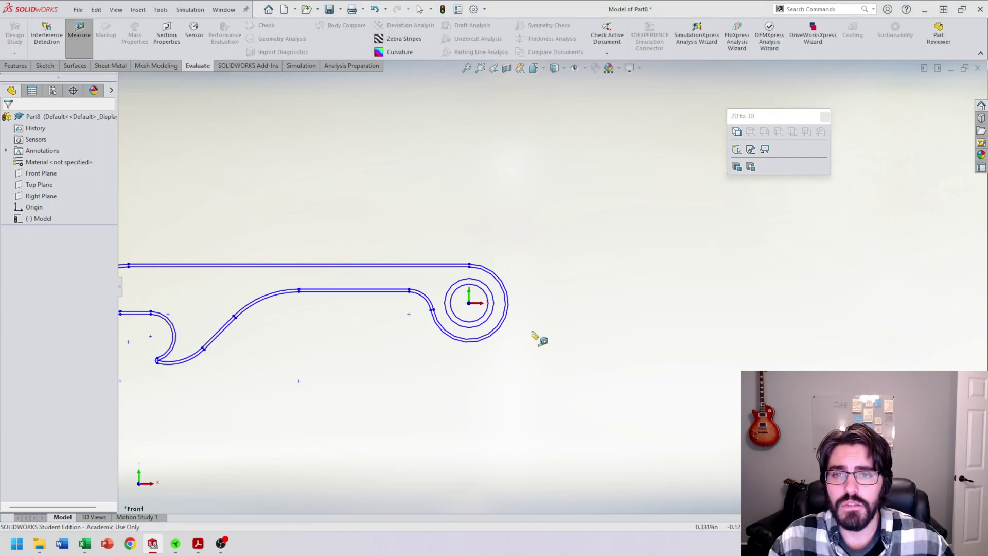
scroll(484, 314, "down", 5)
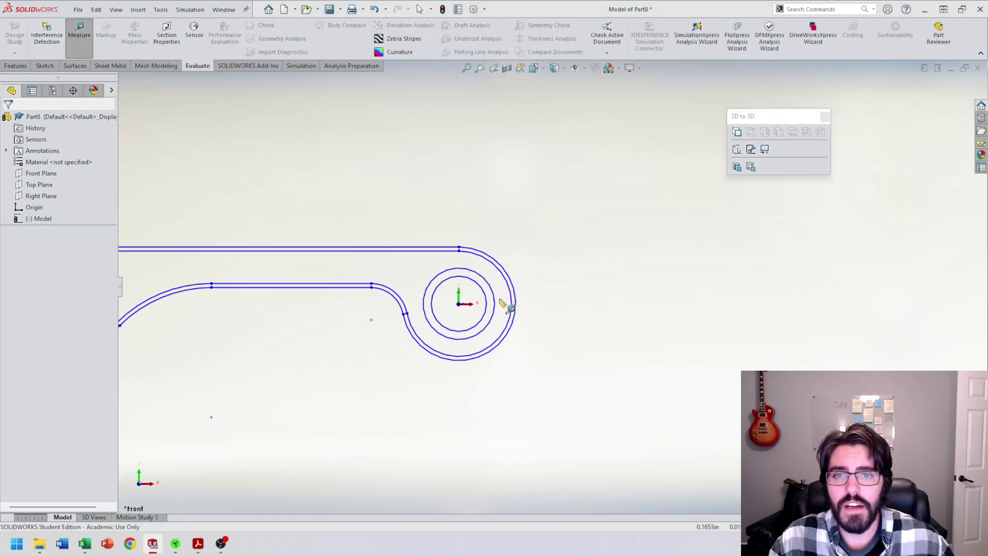
left_click(464, 310)
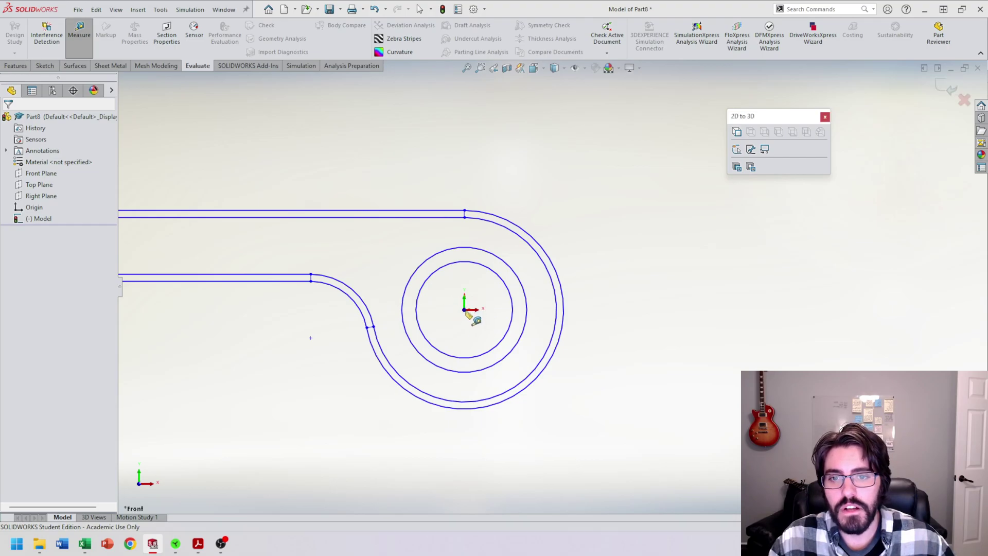
left_click(465, 211)
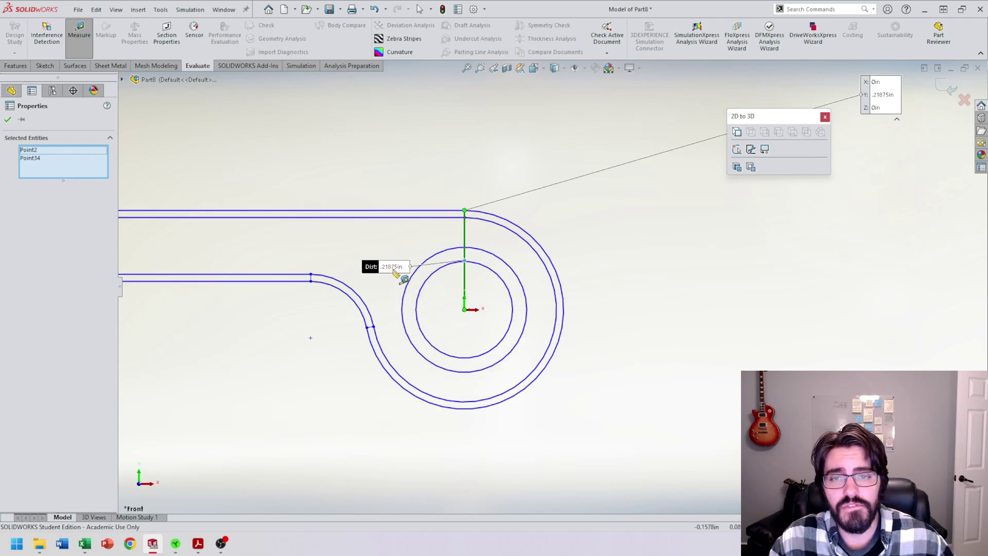
left_click(627, 233)
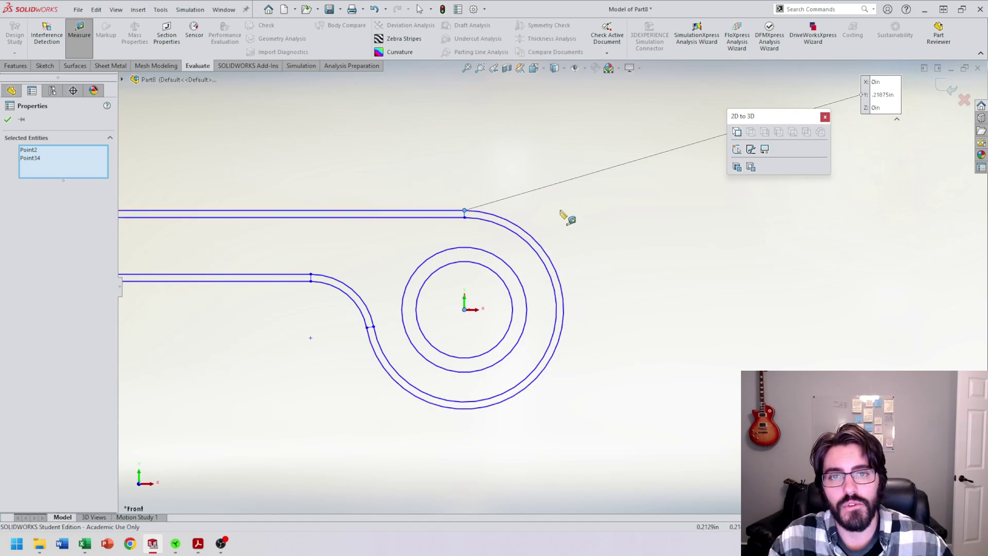
key("Escape")
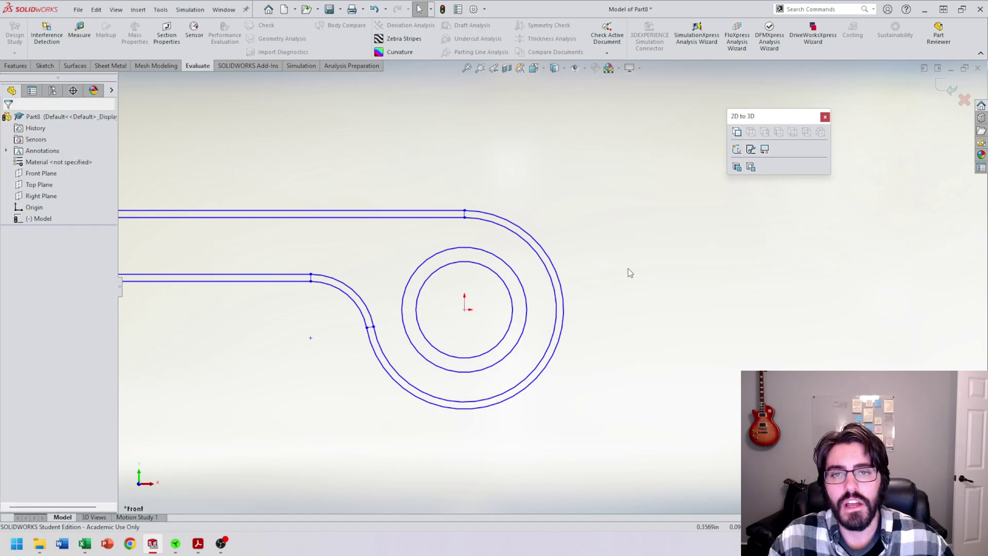
Step: Remeasure from the origin to the endpoint above the ring hole and copy the distance value
key("Return")
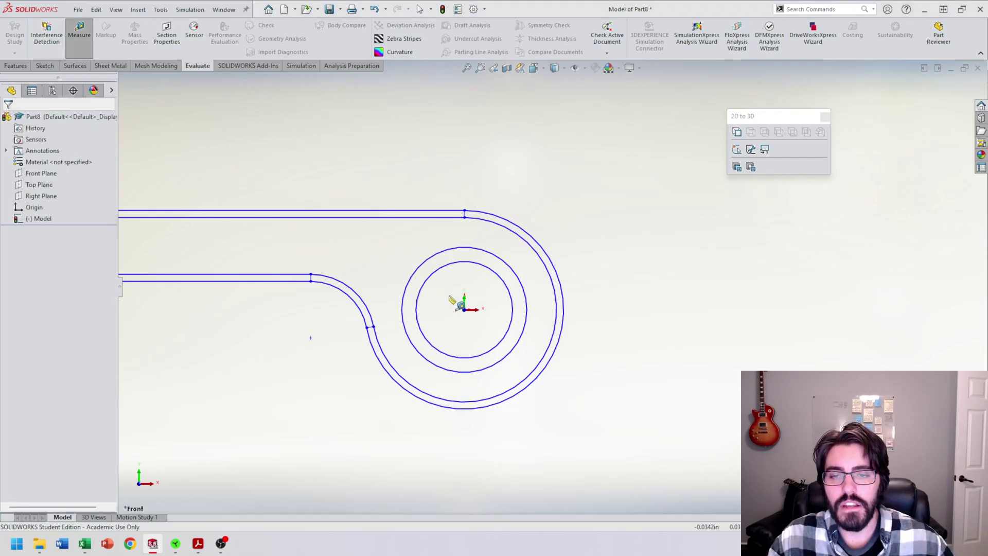
left_click(464, 309)
left_click(465, 210)
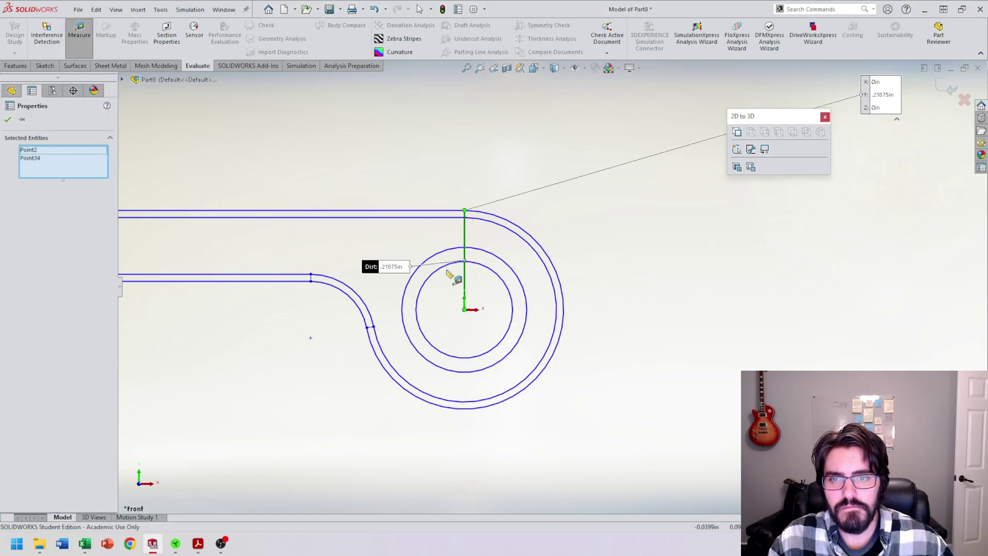
left_click(392, 266)
key("ctrl+c")
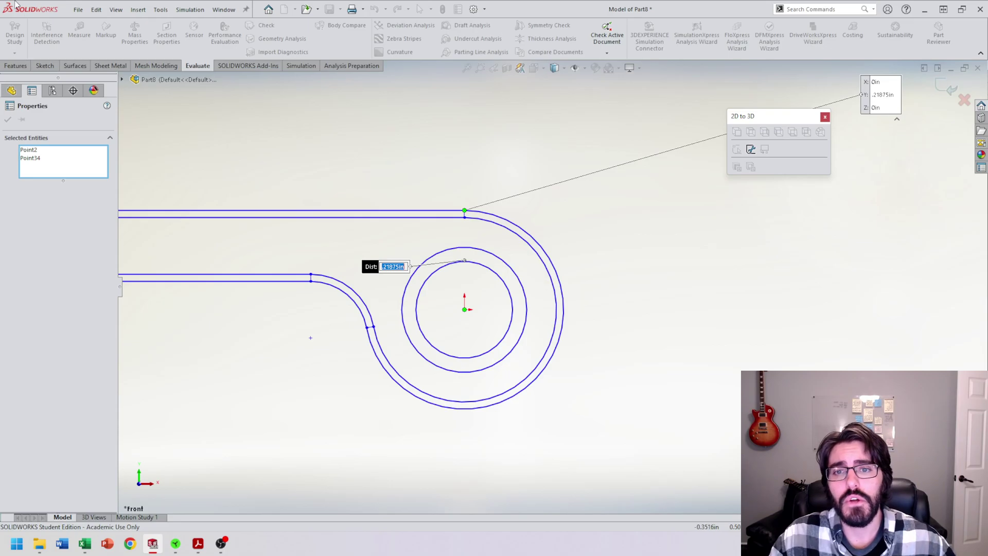
key("Escape")
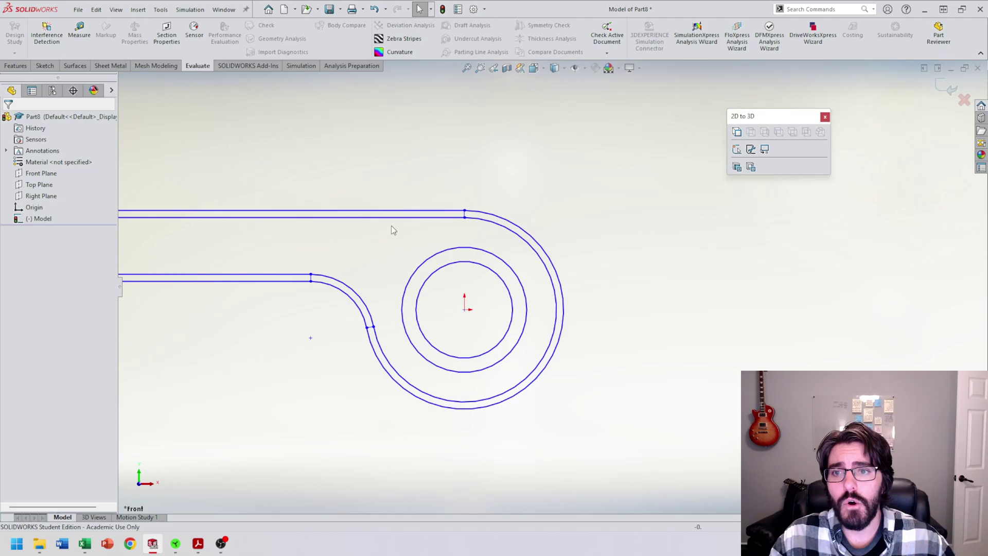
Step: Select every entity of the bottle opener profile and start Move Entities on the selection
scroll(506, 248, "up", 5)
key("ctrl+a")
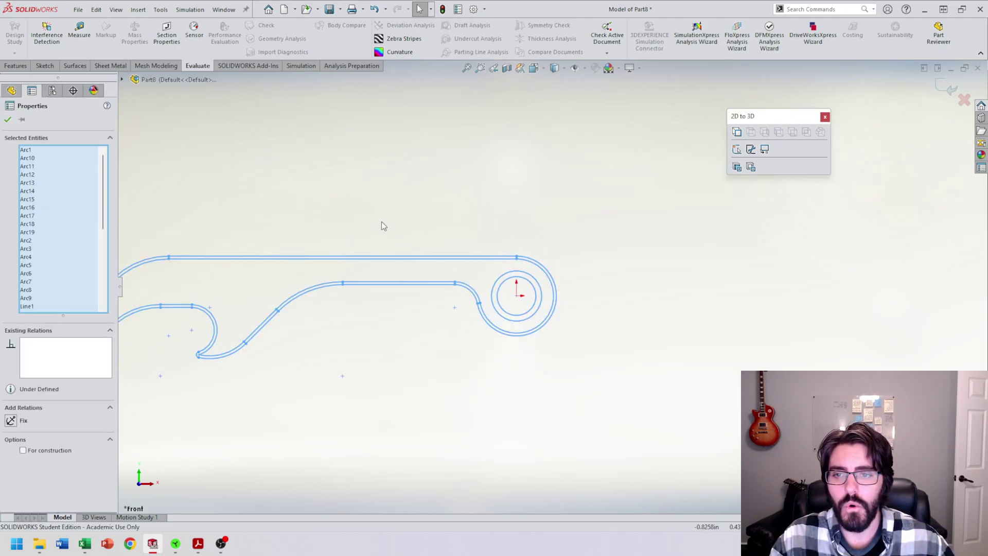
key("f")
left_click_drag(248, 207, 674, 392)
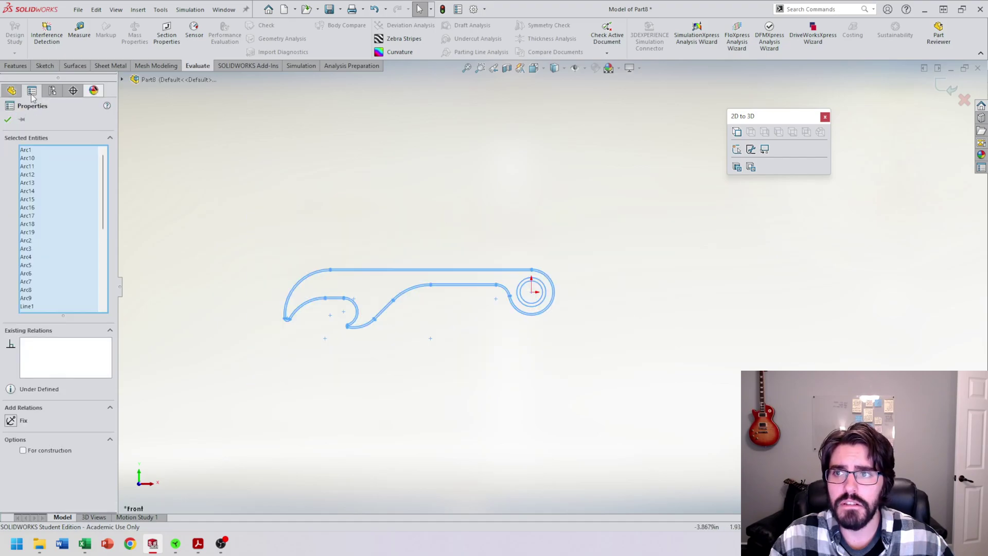
left_click(45, 67)
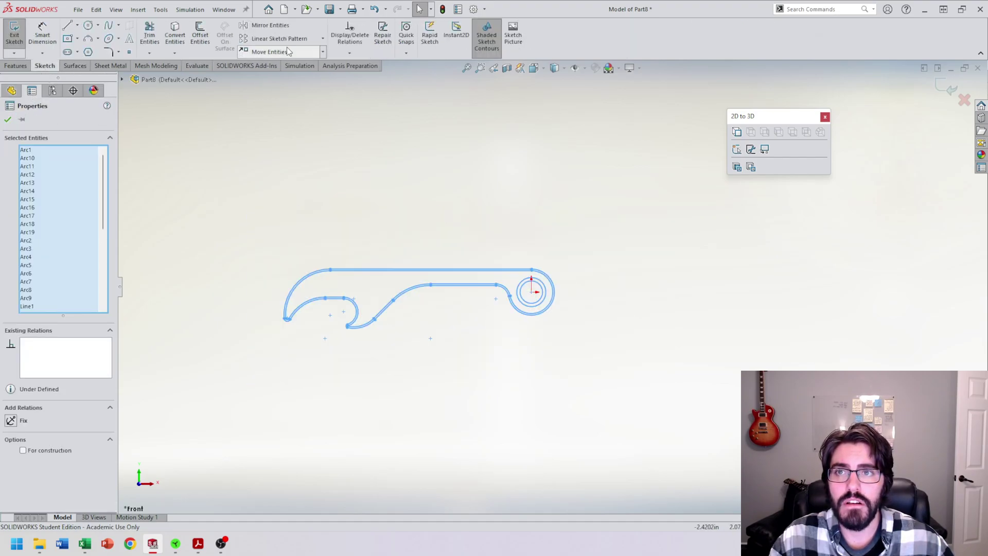
left_click(301, 54)
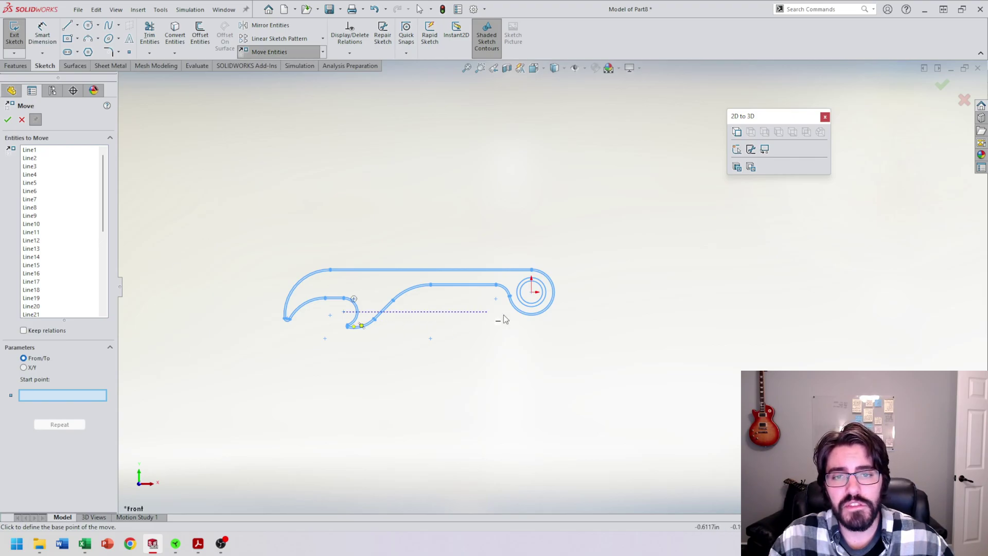
scroll(525, 294, "down", 2)
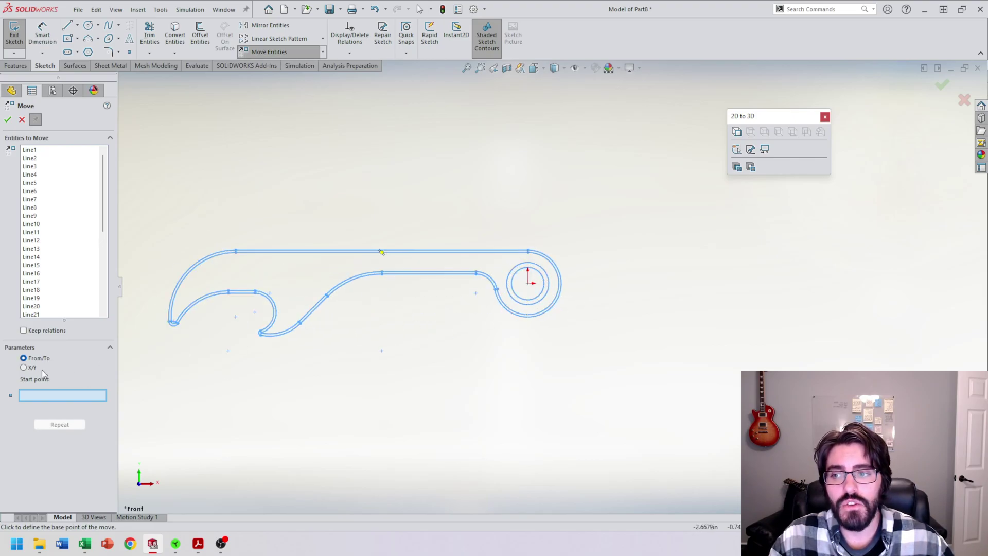
Step: Switch the move to X/Y offsets and set the X offset to -0.21875 in
left_click(26, 369)
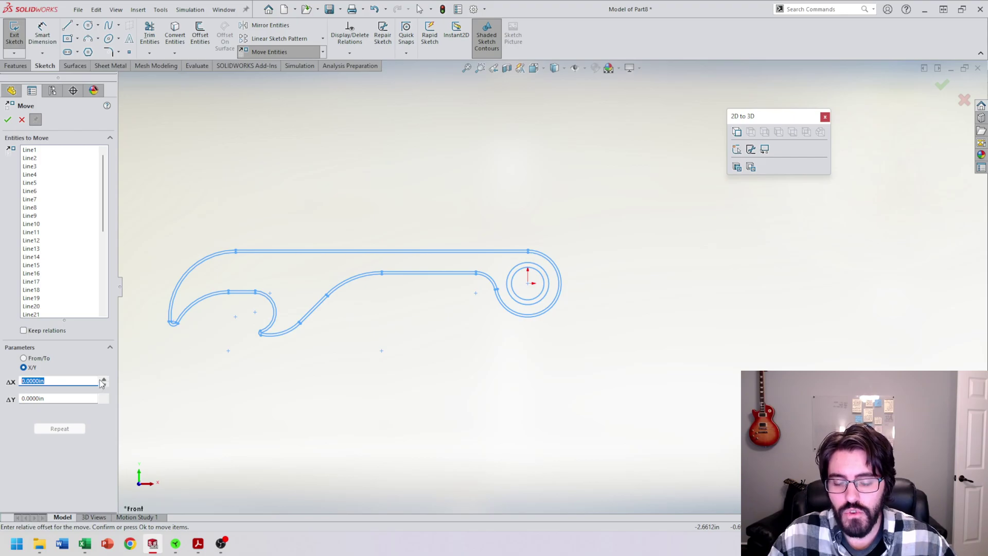
key("ctrl+v")
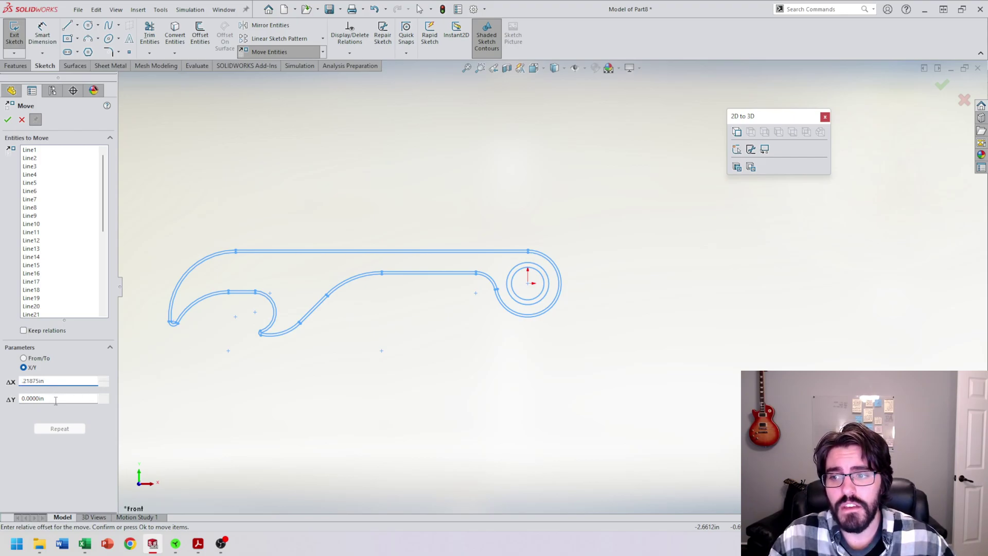
left_click(77, 397)
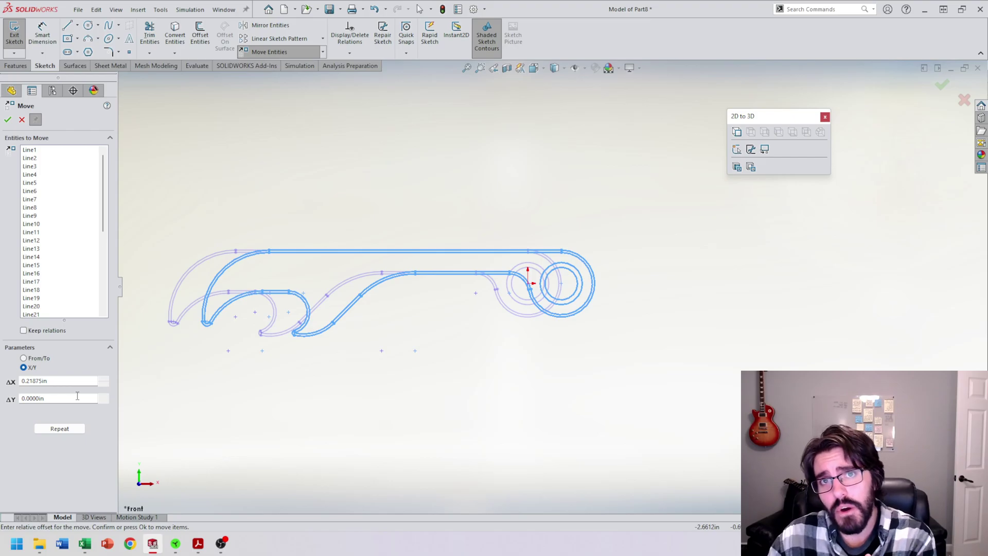
left_click(23, 380)
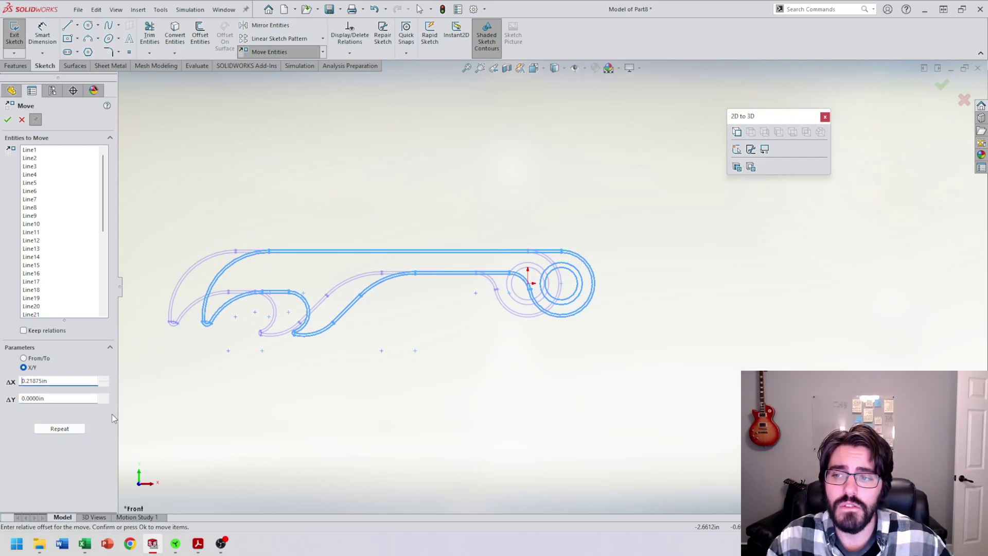
type("-")
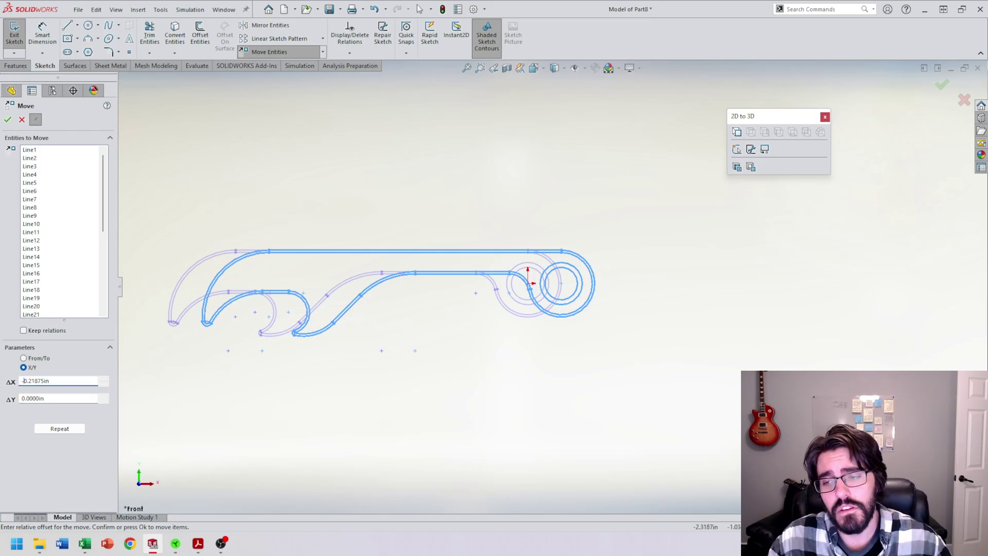
Step: Set the Y offset of the move to -0.21875 in and apply the move to the profile
left_click(34, 397)
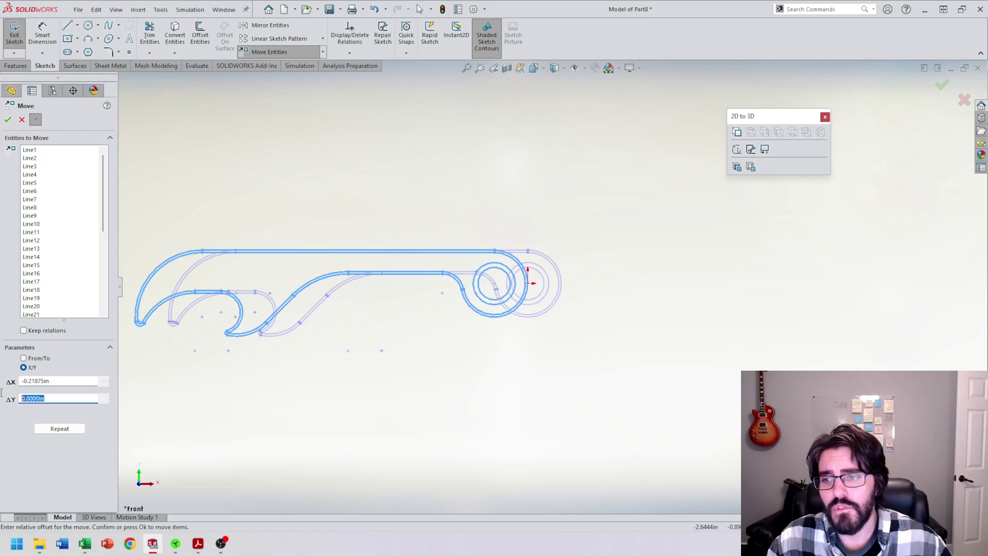
type(".21875in")
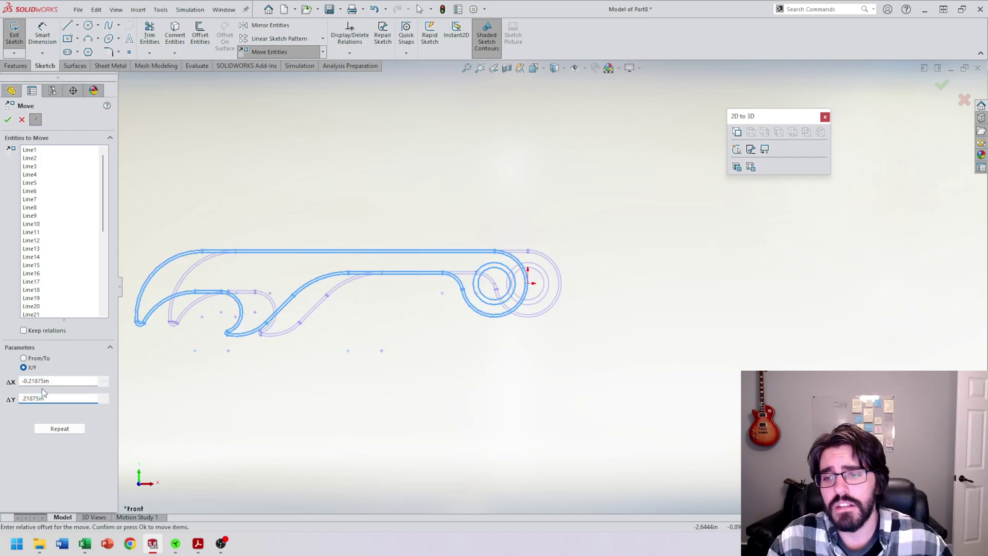
left_click(84, 382)
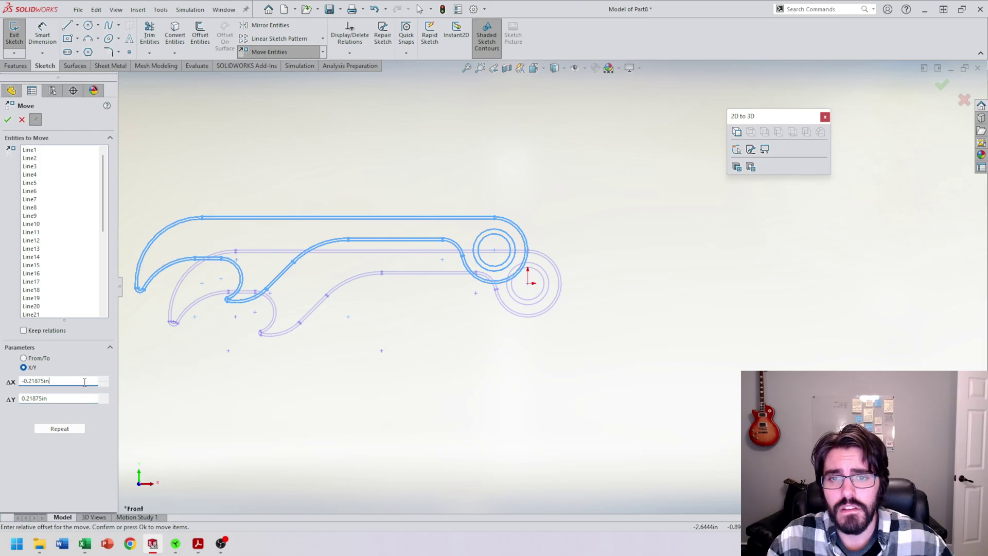
left_click(22, 395)
type("-")
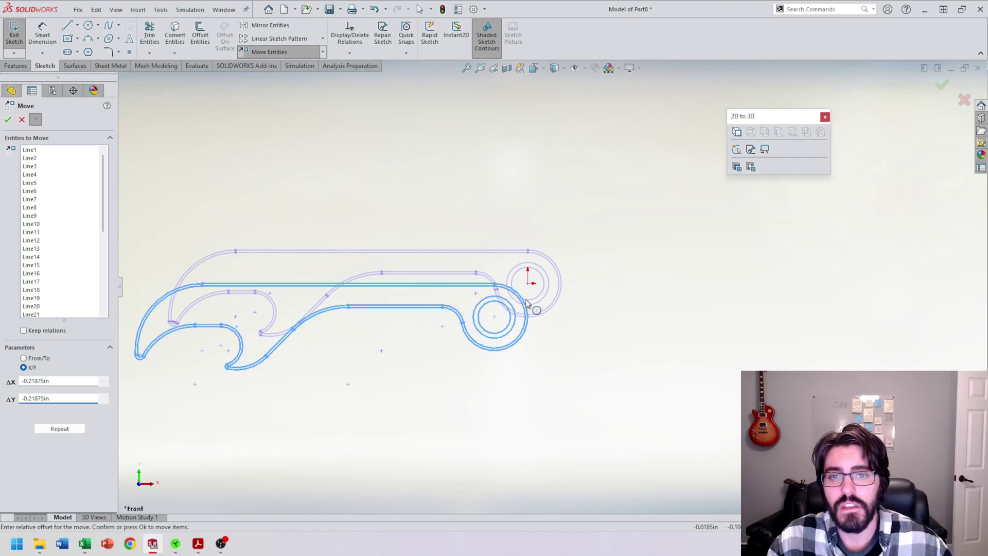
scroll(530, 298, "down", 3)
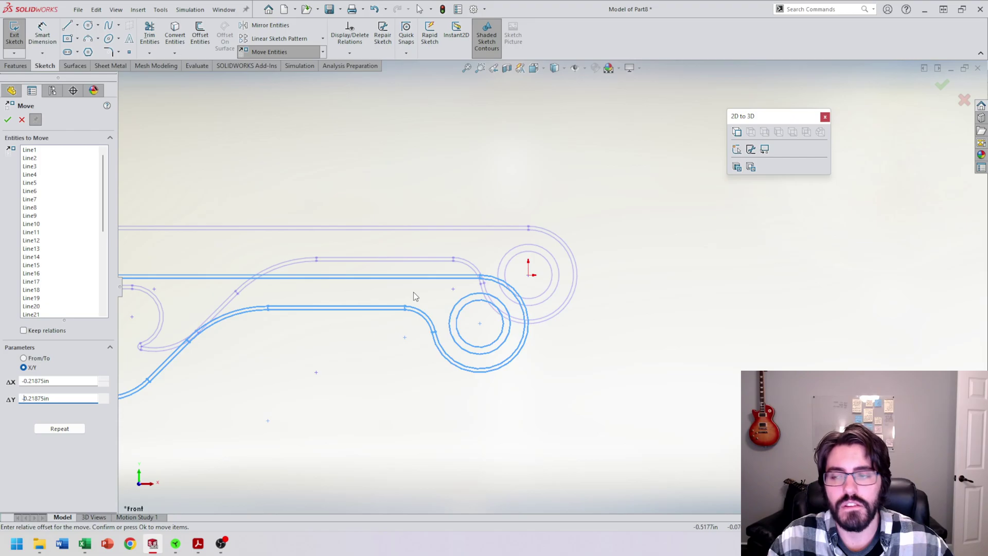
left_click(9, 122)
scroll(668, 358, "up", 2)
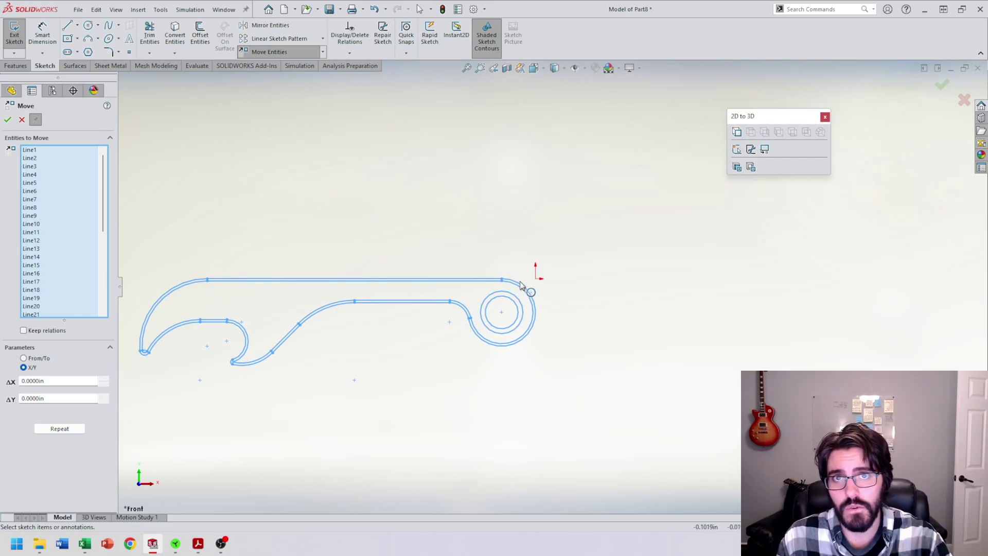
Step: Check the Ye Ole Pop Topper PDF drawing in Acrobat Reader, return to SOLIDWORKS and end the move
mouse_move(198, 543)
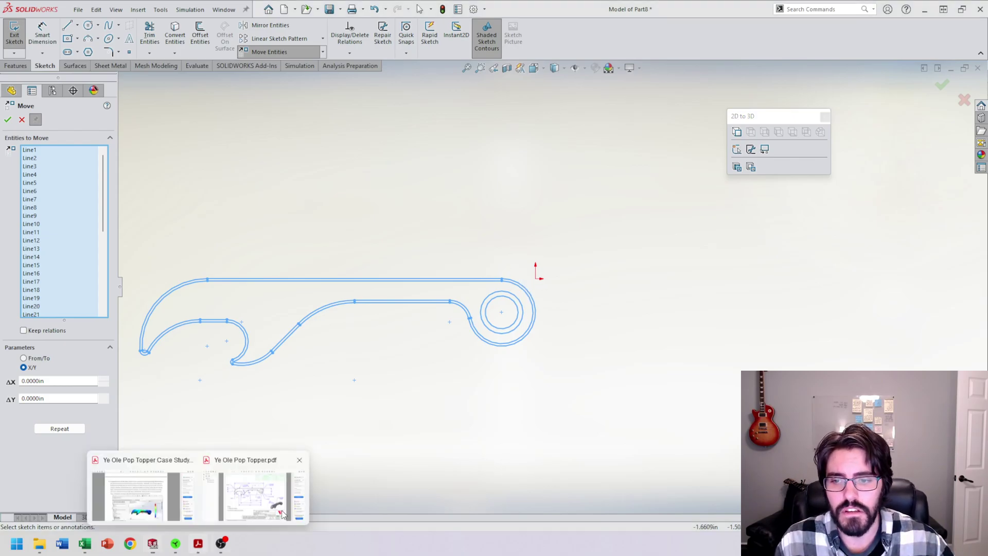
left_click(289, 498)
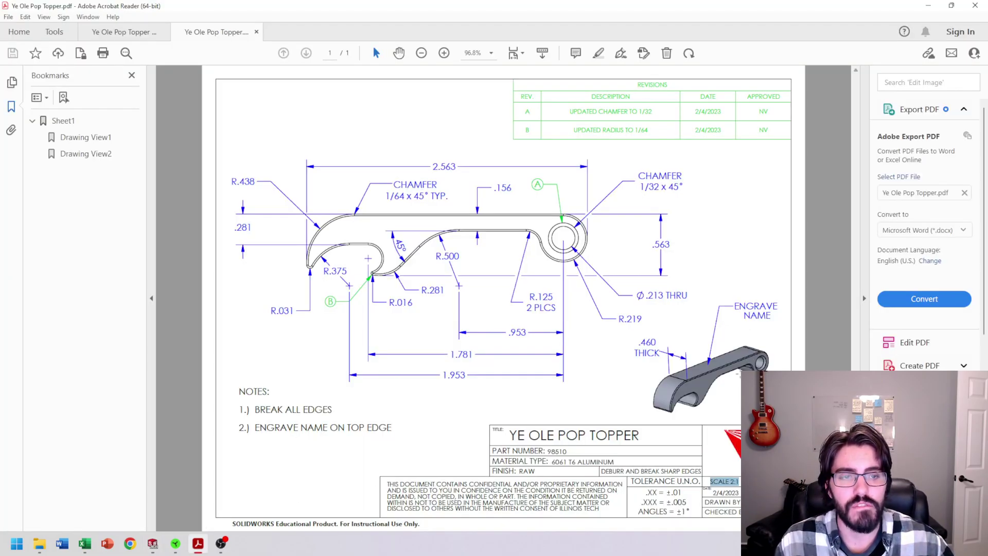
left_click(929, 6)
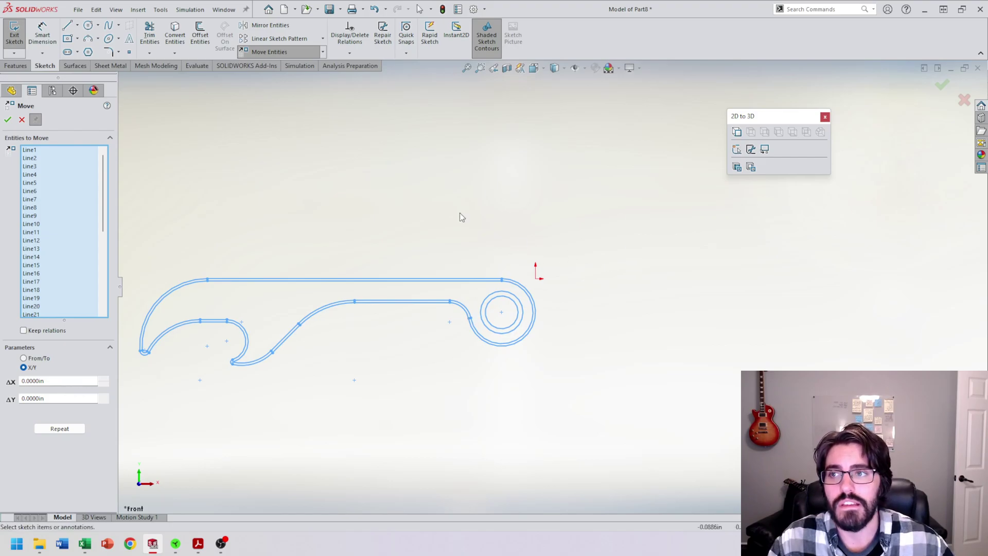
left_click(8, 121)
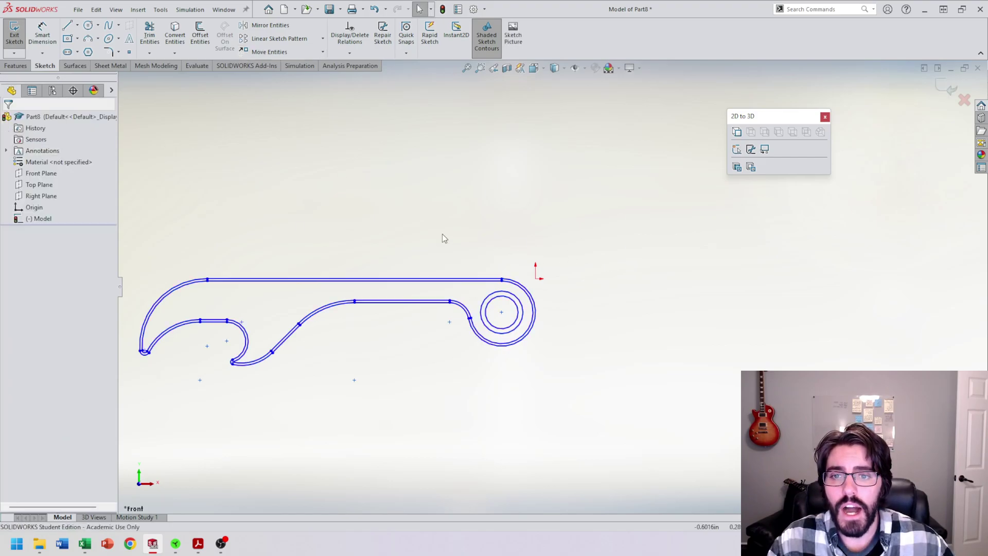
scroll(496, 274, "up", 2)
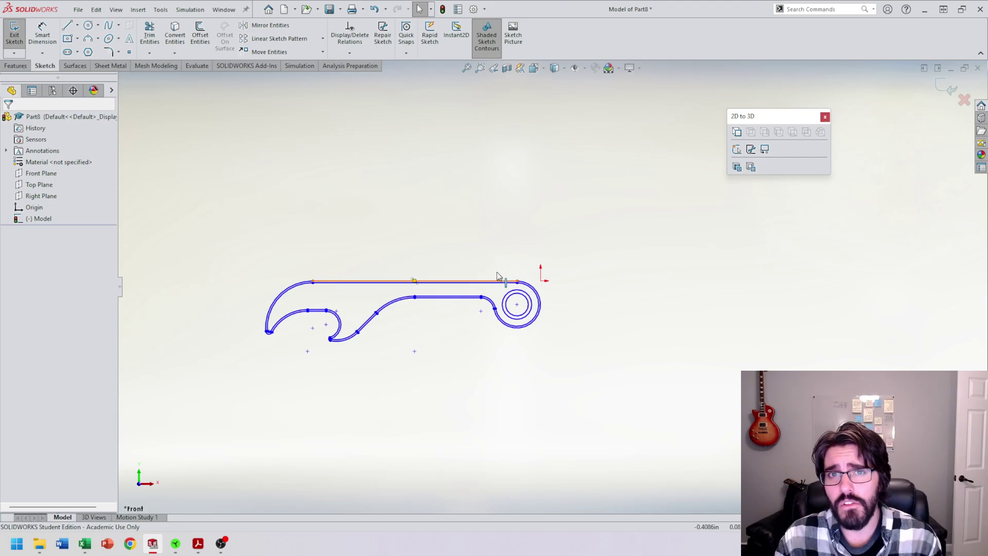